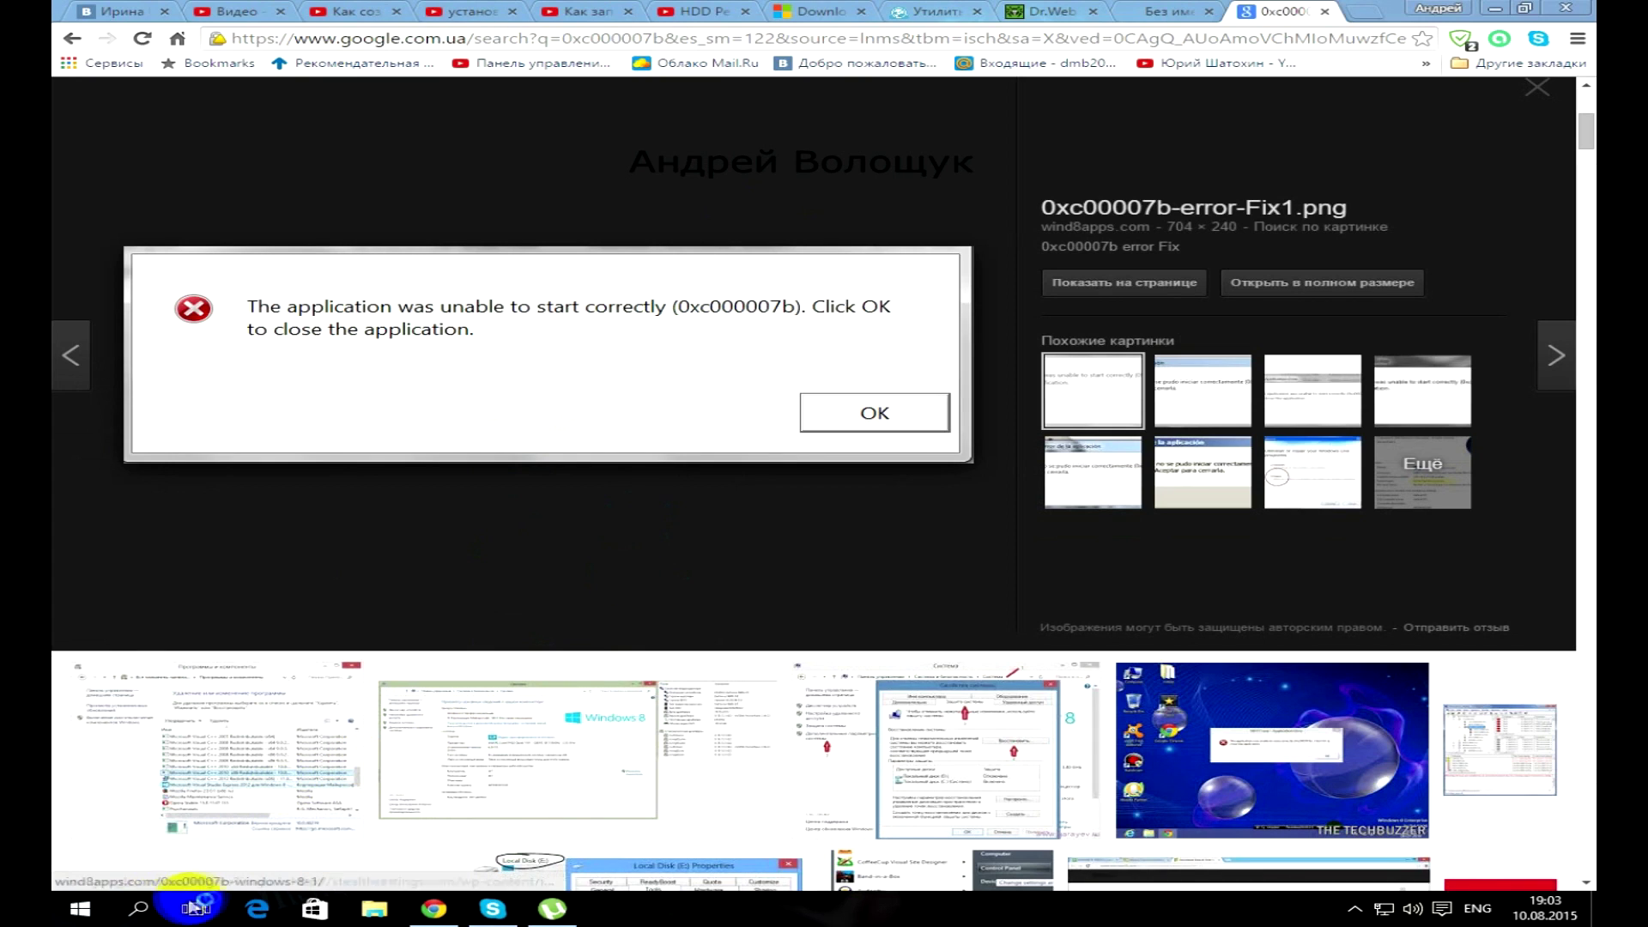
- Run the sfc /scannow system file check in an administrator Command Prompt
{"action": "right_click", "coordinate": [91, 910]}
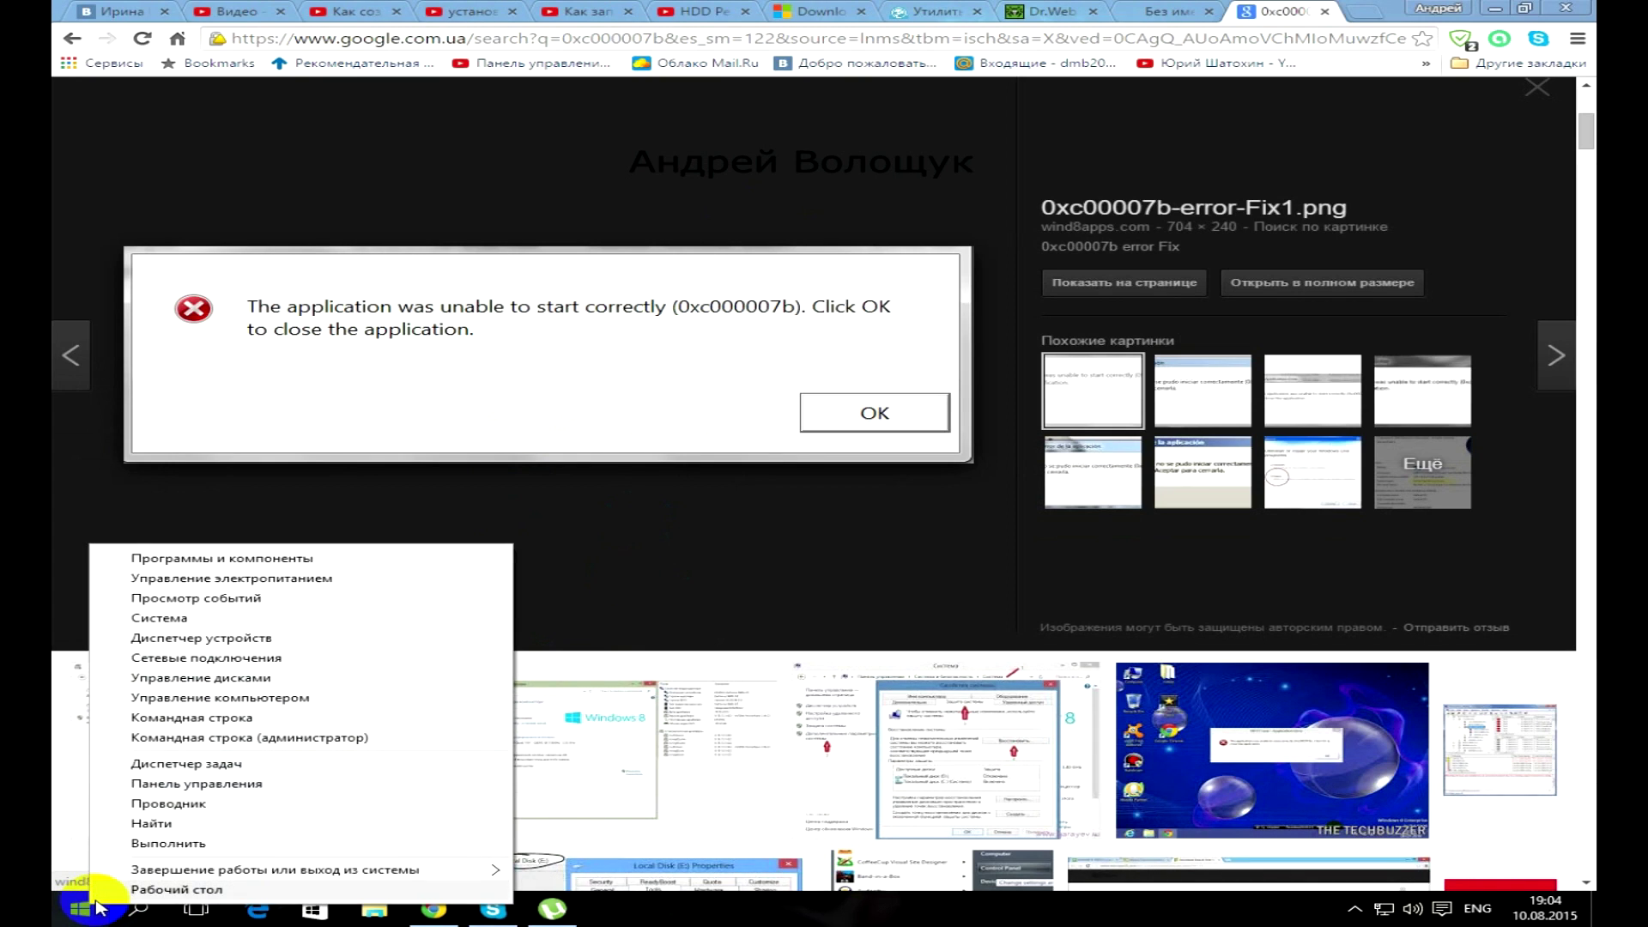
{"action": "left_click", "coordinate": [194, 740]}
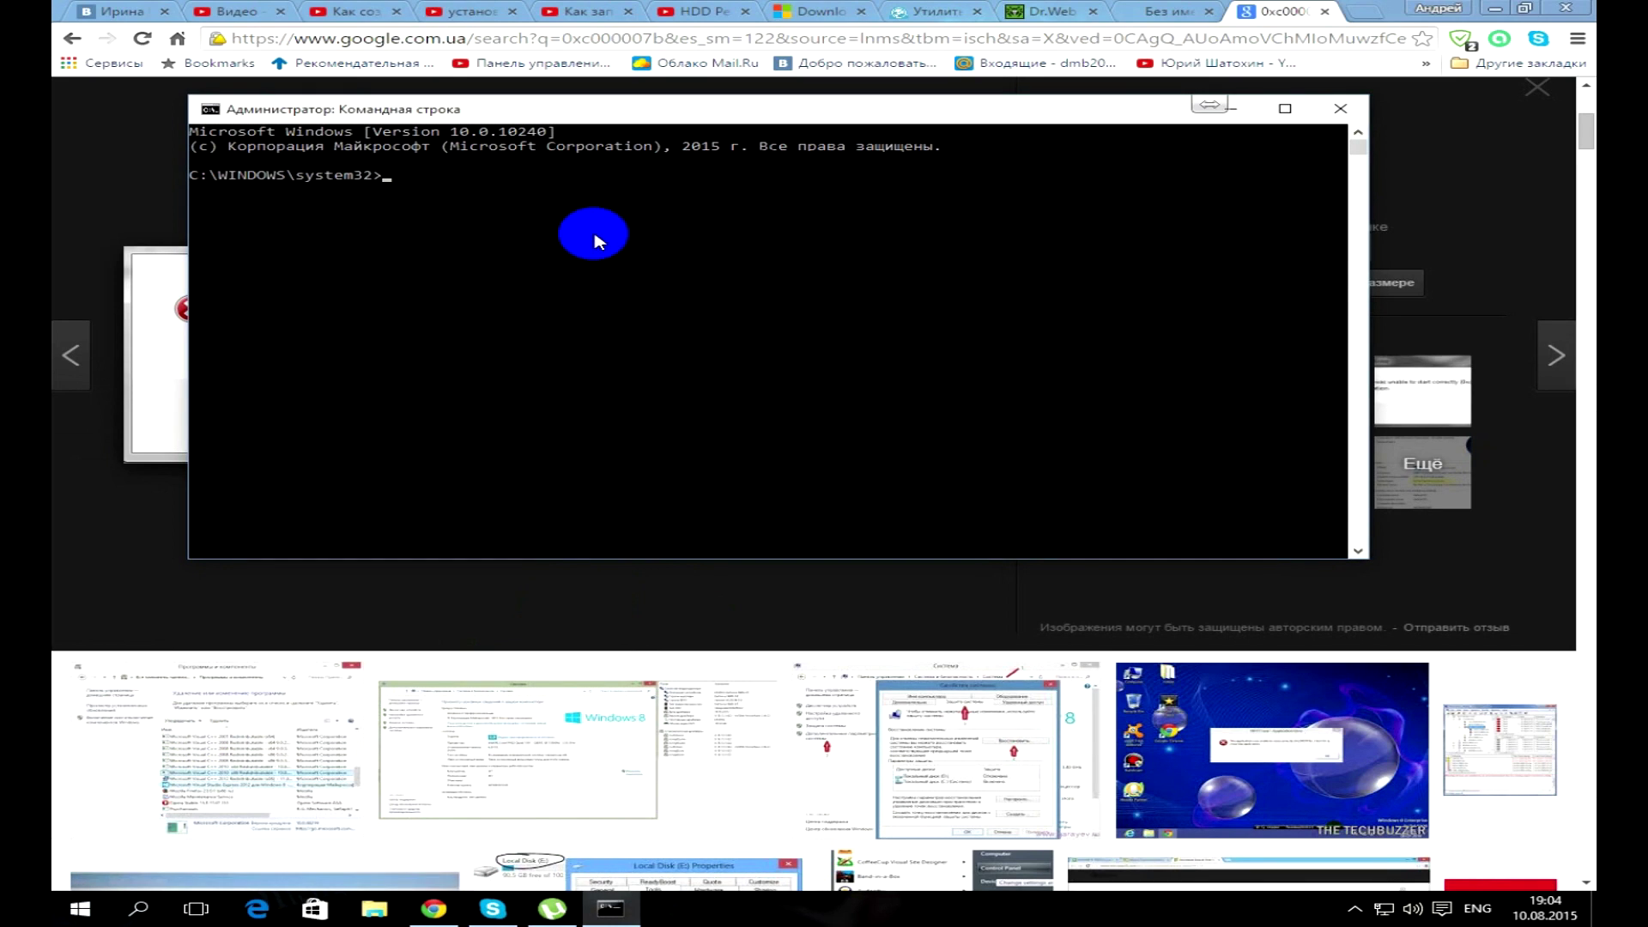
{"action": "type", "text": "scf /scannow"}
{"action": "key", "text": "Return"}
{"action": "type", "text": "scf/scannow"}
{"action": "key", "text": "Return"}
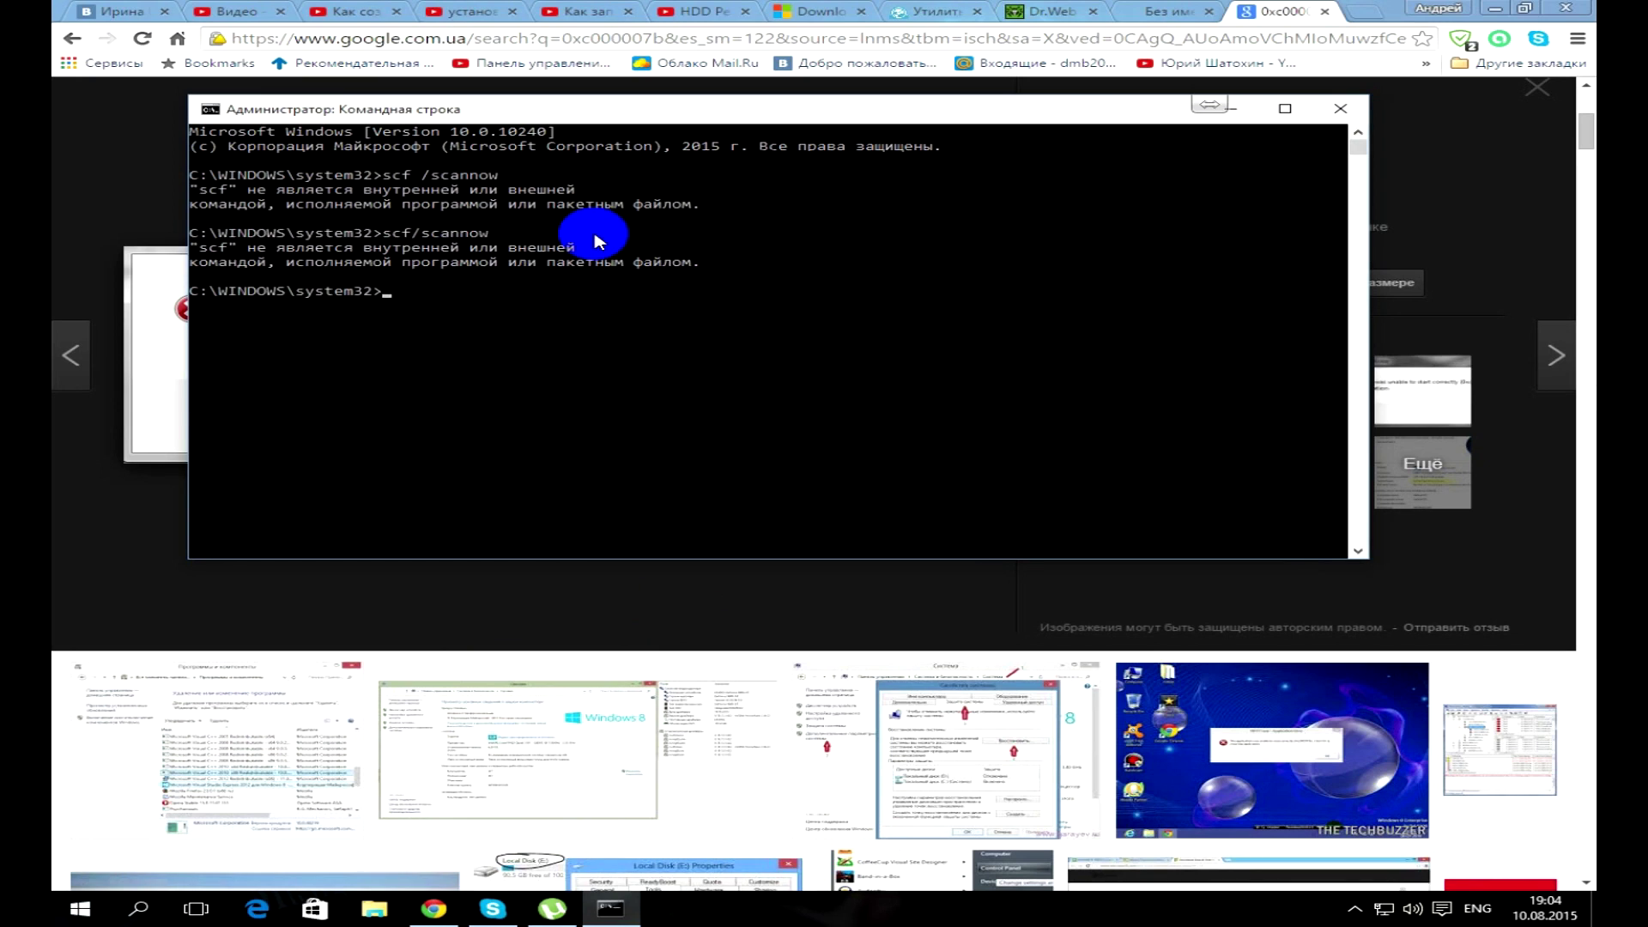
- Close the console and open a fresh administrator Command Prompt
{"action": "left_click", "coordinate": [1340, 108]}
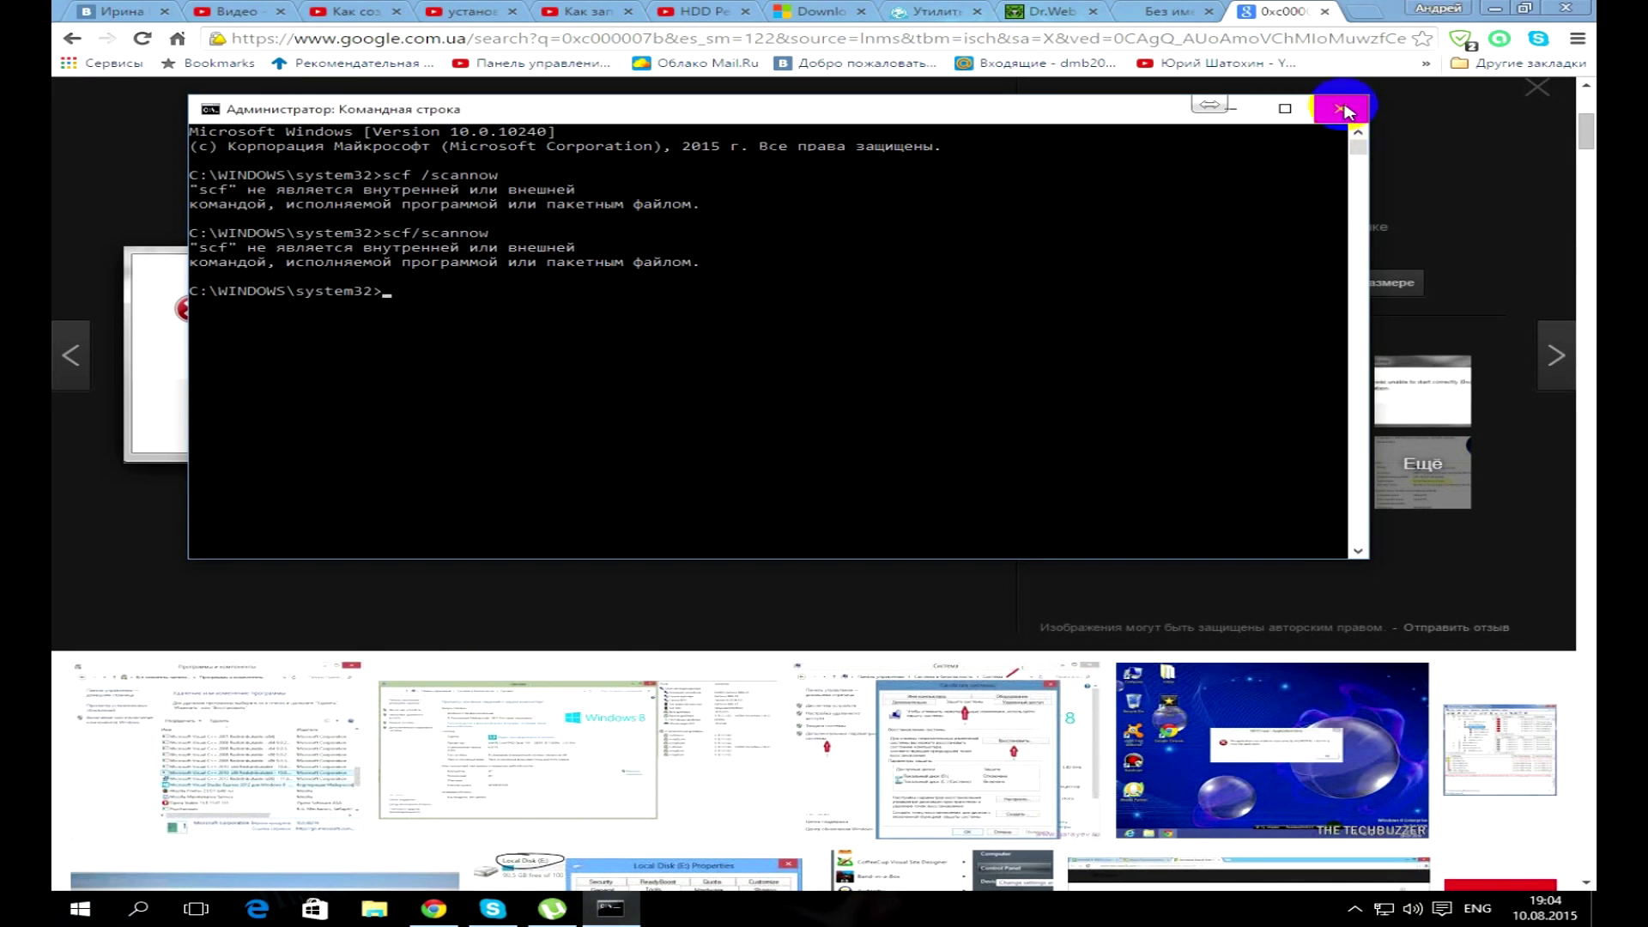
{"action": "left_click", "coordinate": [69, 911]}
{"action": "right_click", "coordinate": [74, 908]}
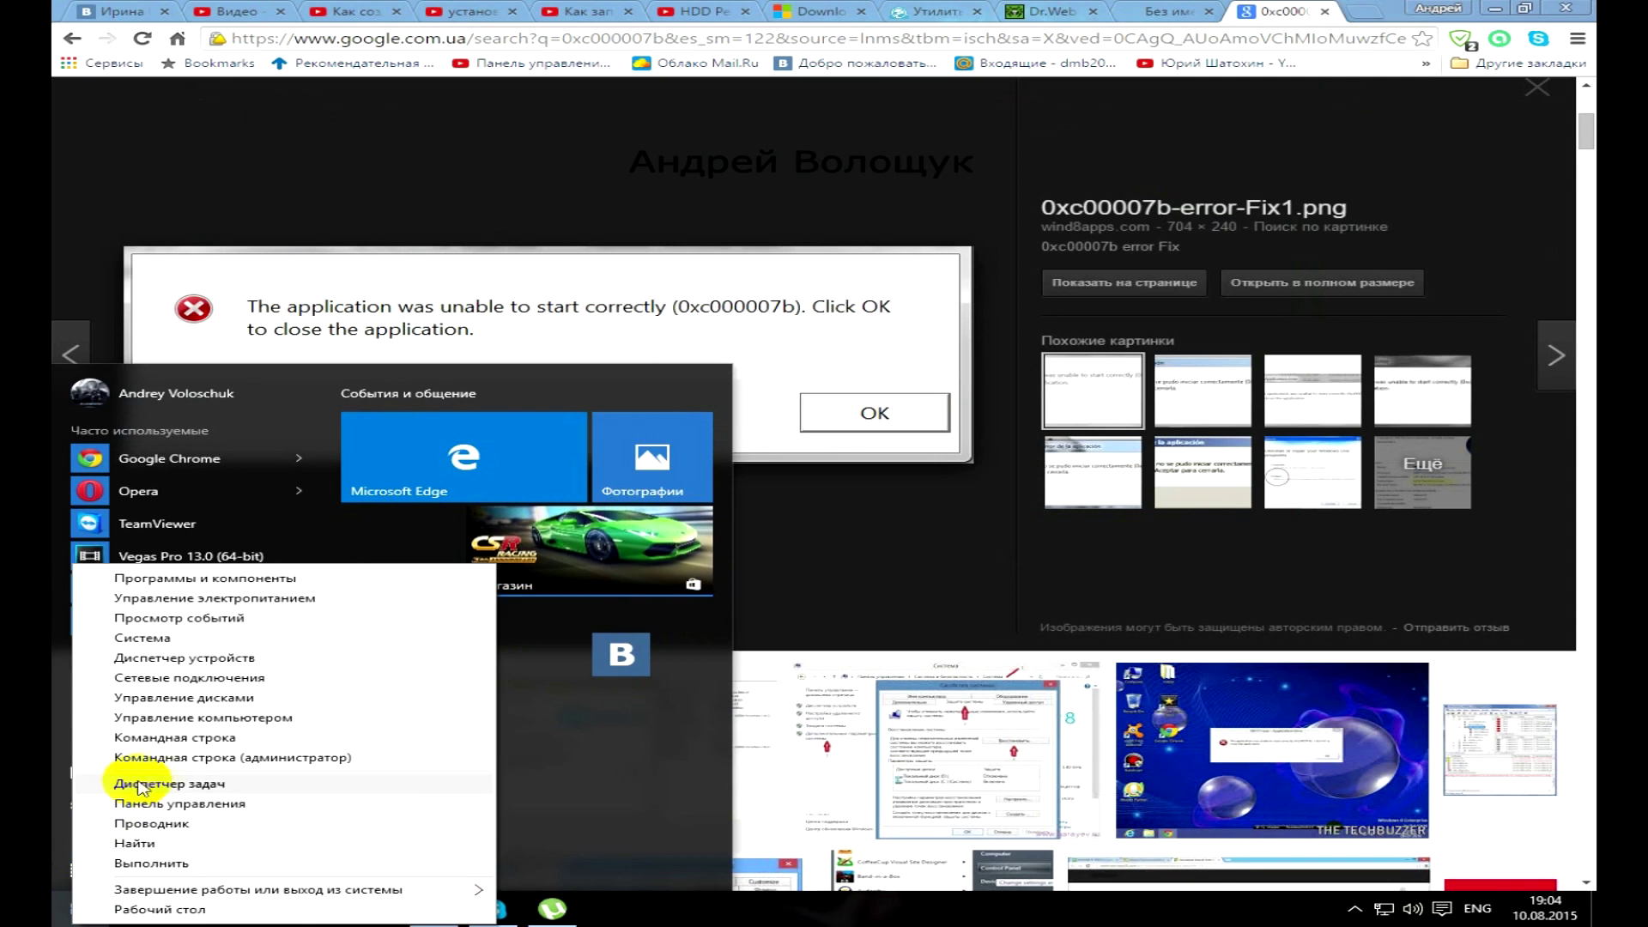
{"action": "left_click", "coordinate": [172, 757]}
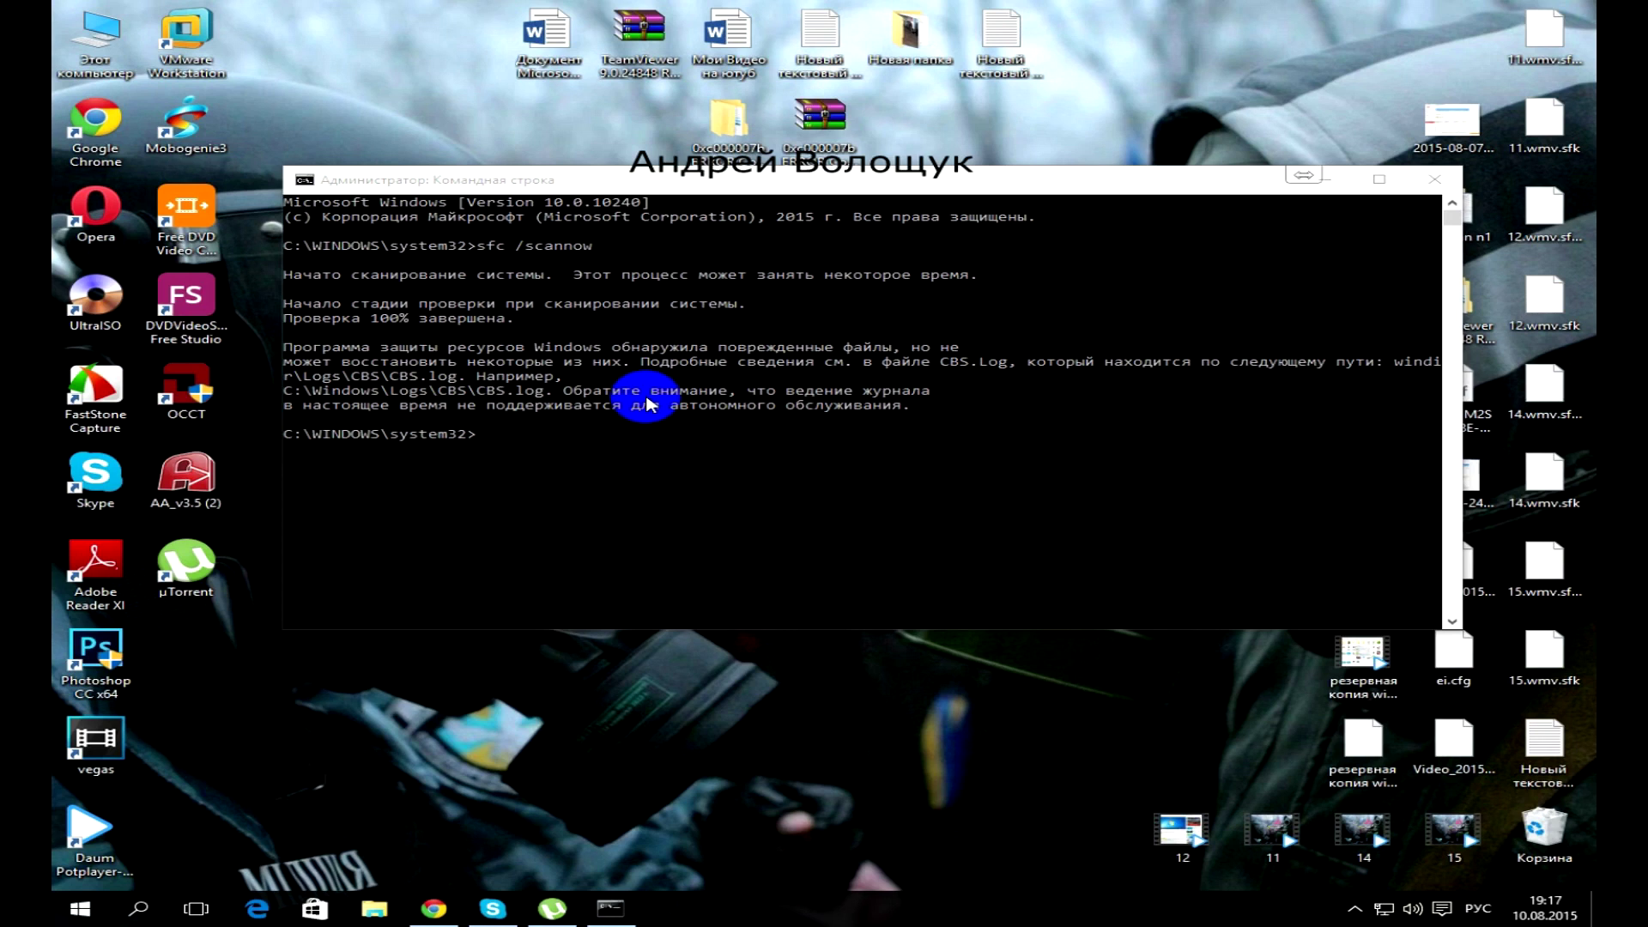
- Paste and run dism /online /cleanup-image /checkhealth, confirming no component store corruption
{"action": "left_click", "coordinate": [601, 433]}
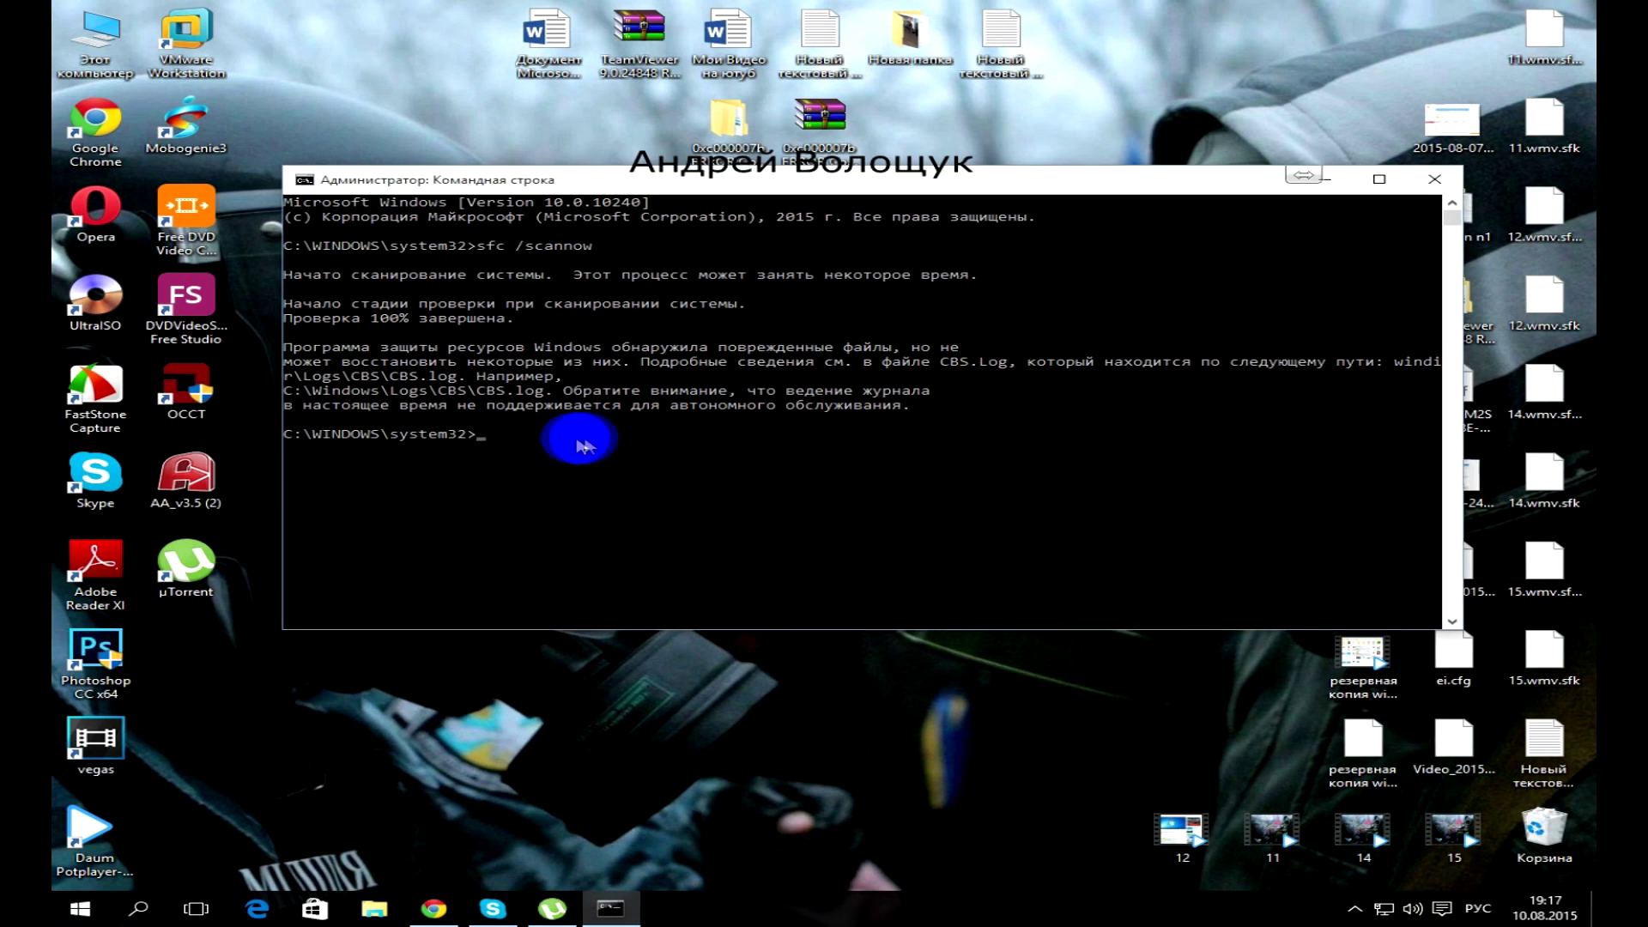
{"action": "left_click", "coordinate": [539, 434]}
{"action": "left_click", "coordinate": [481, 433]}
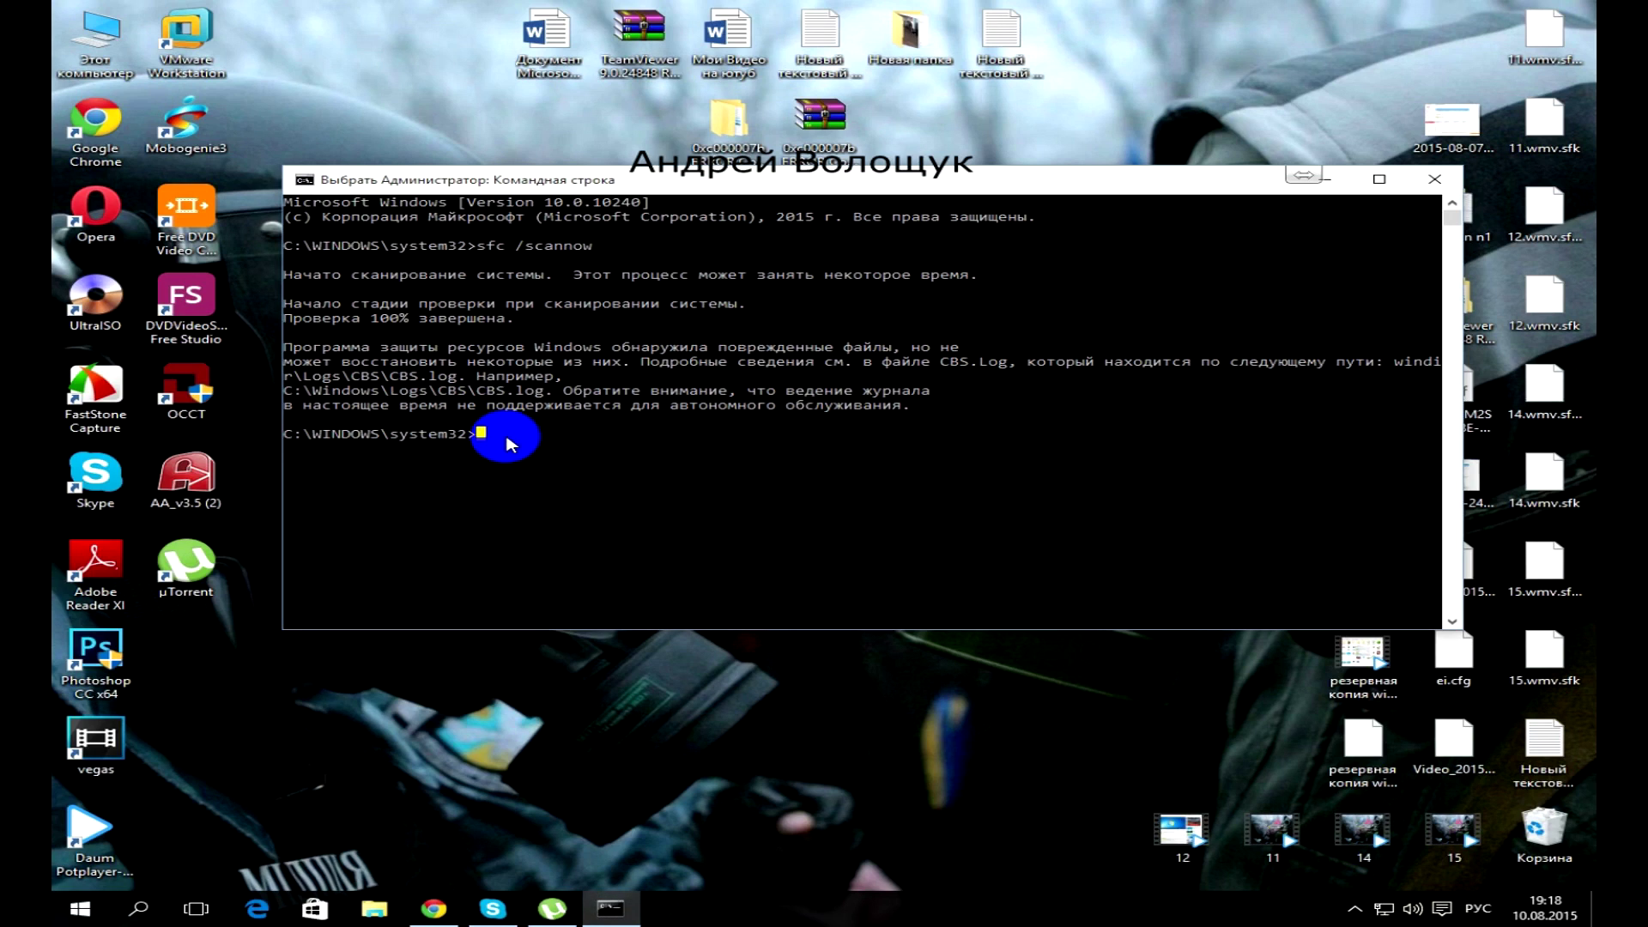
{"action": "key", "text": "Escape"}
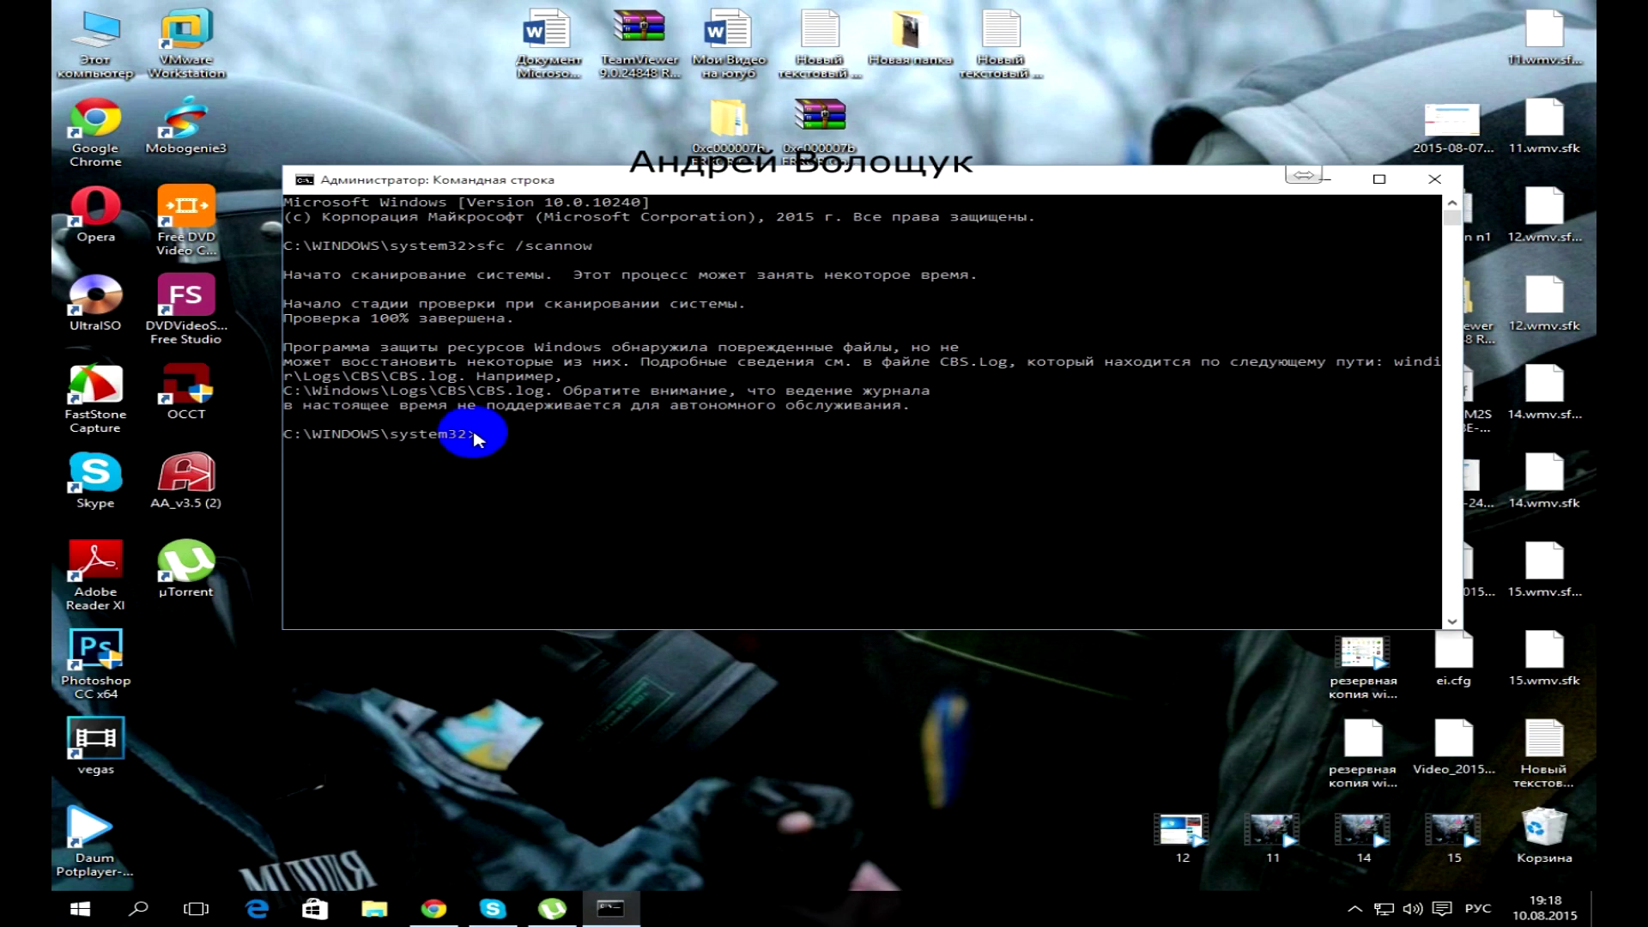
{"action": "type", "text": "dism /online /cleanup-image /checkhealth"}
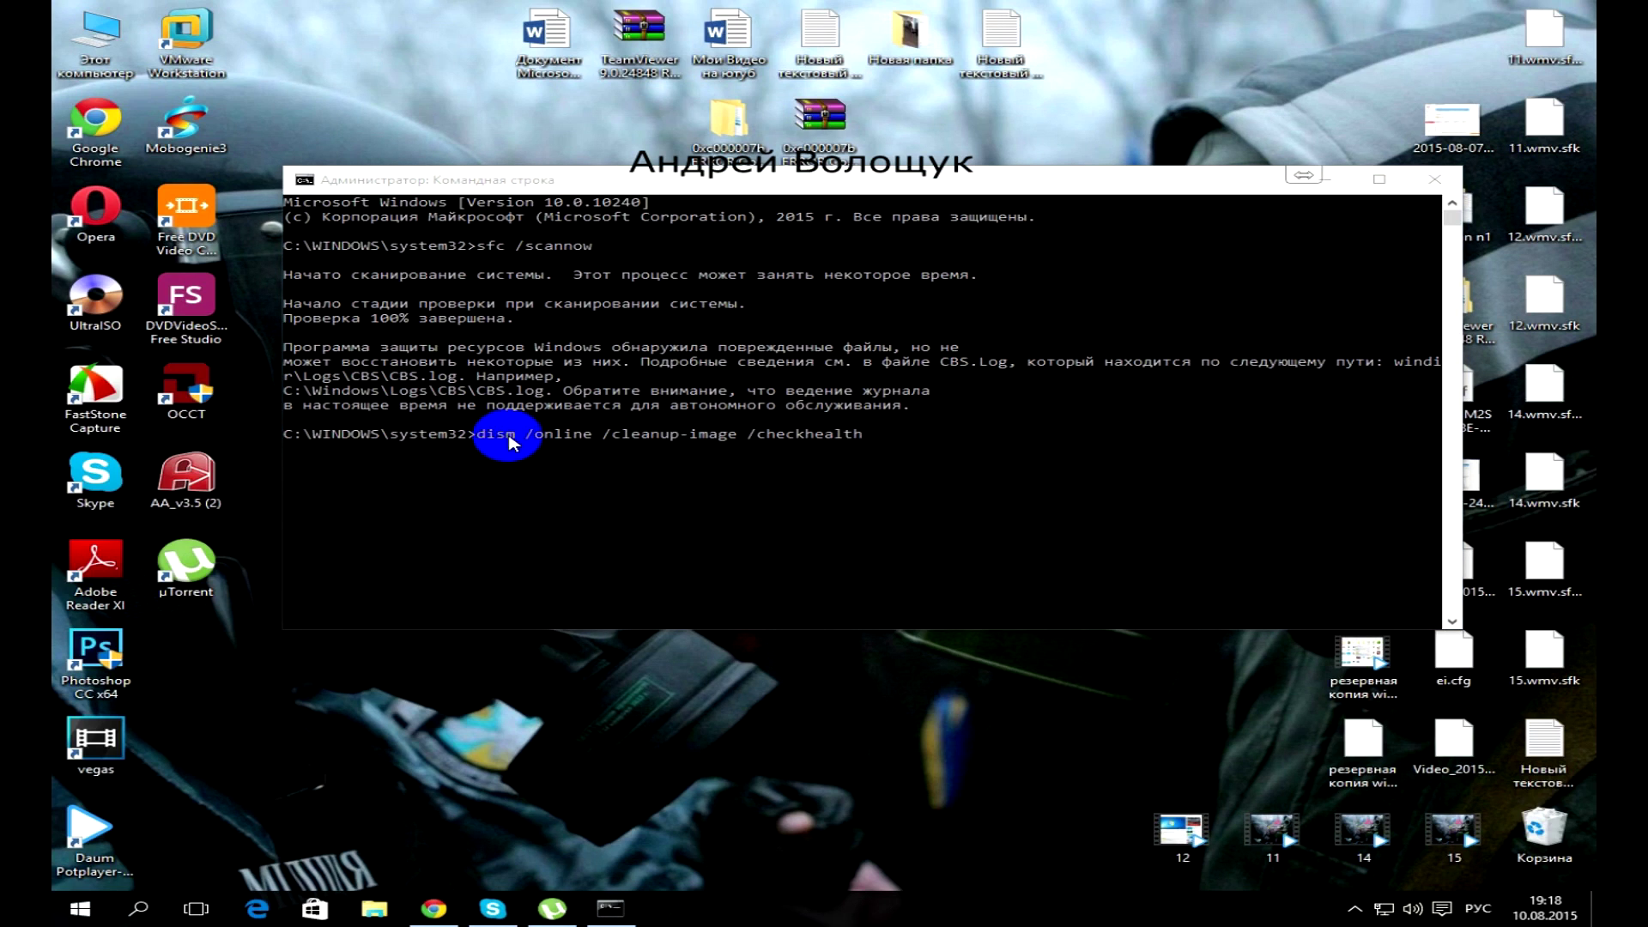
{"action": "left_click", "coordinate": [871, 441]}
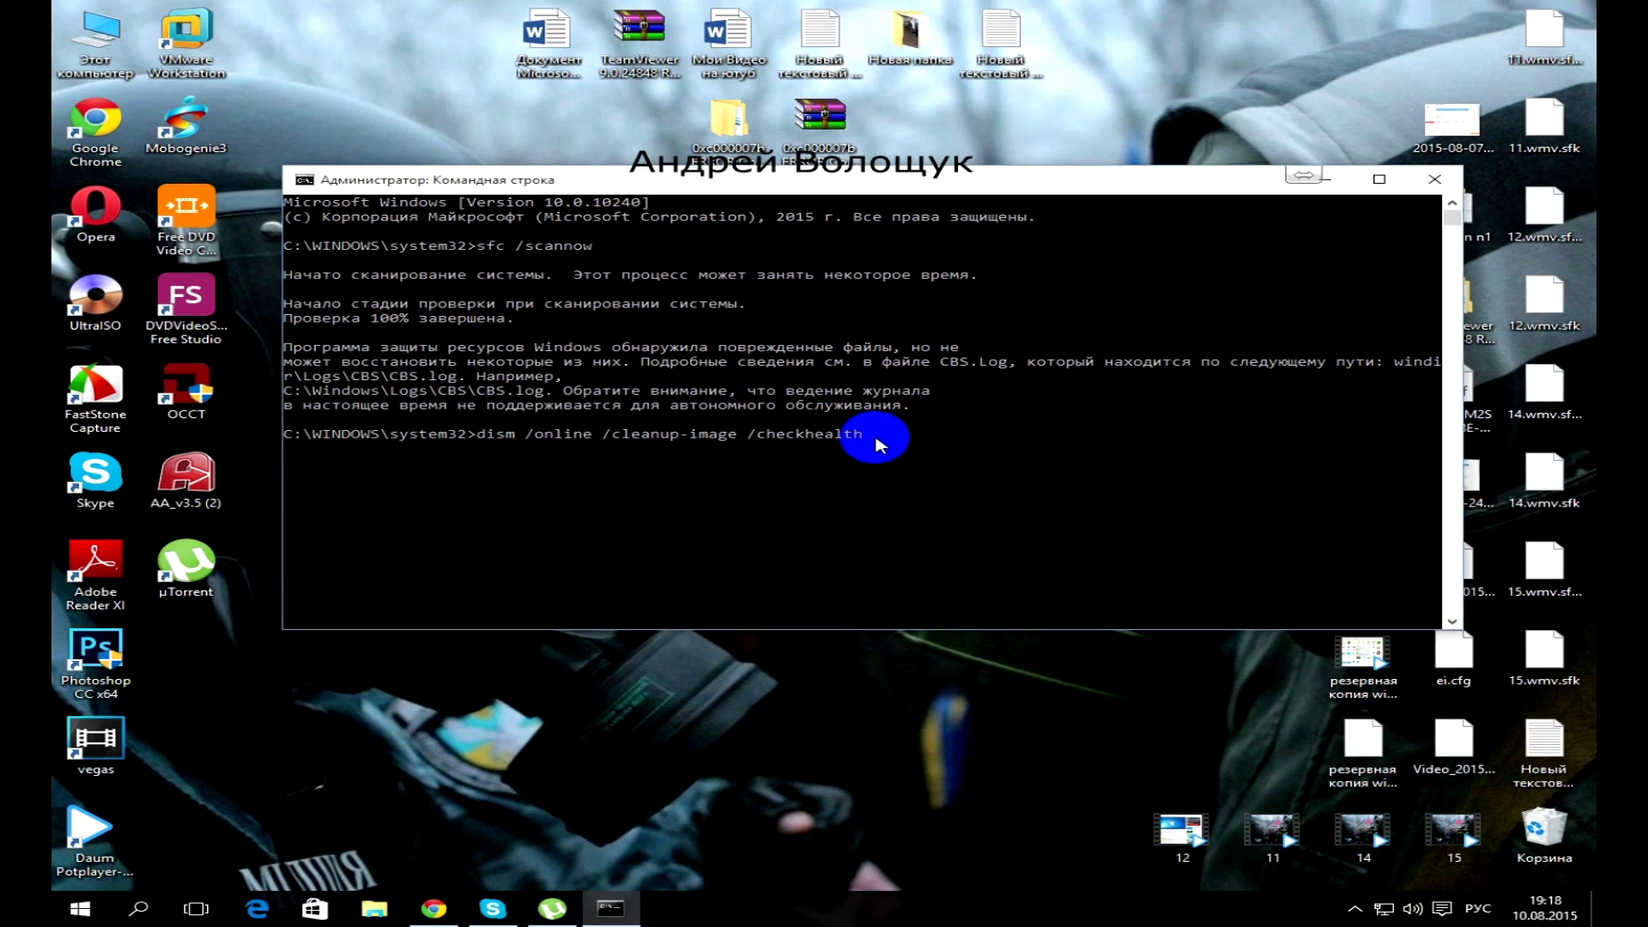
{"action": "left_click", "coordinate": [870, 441]}
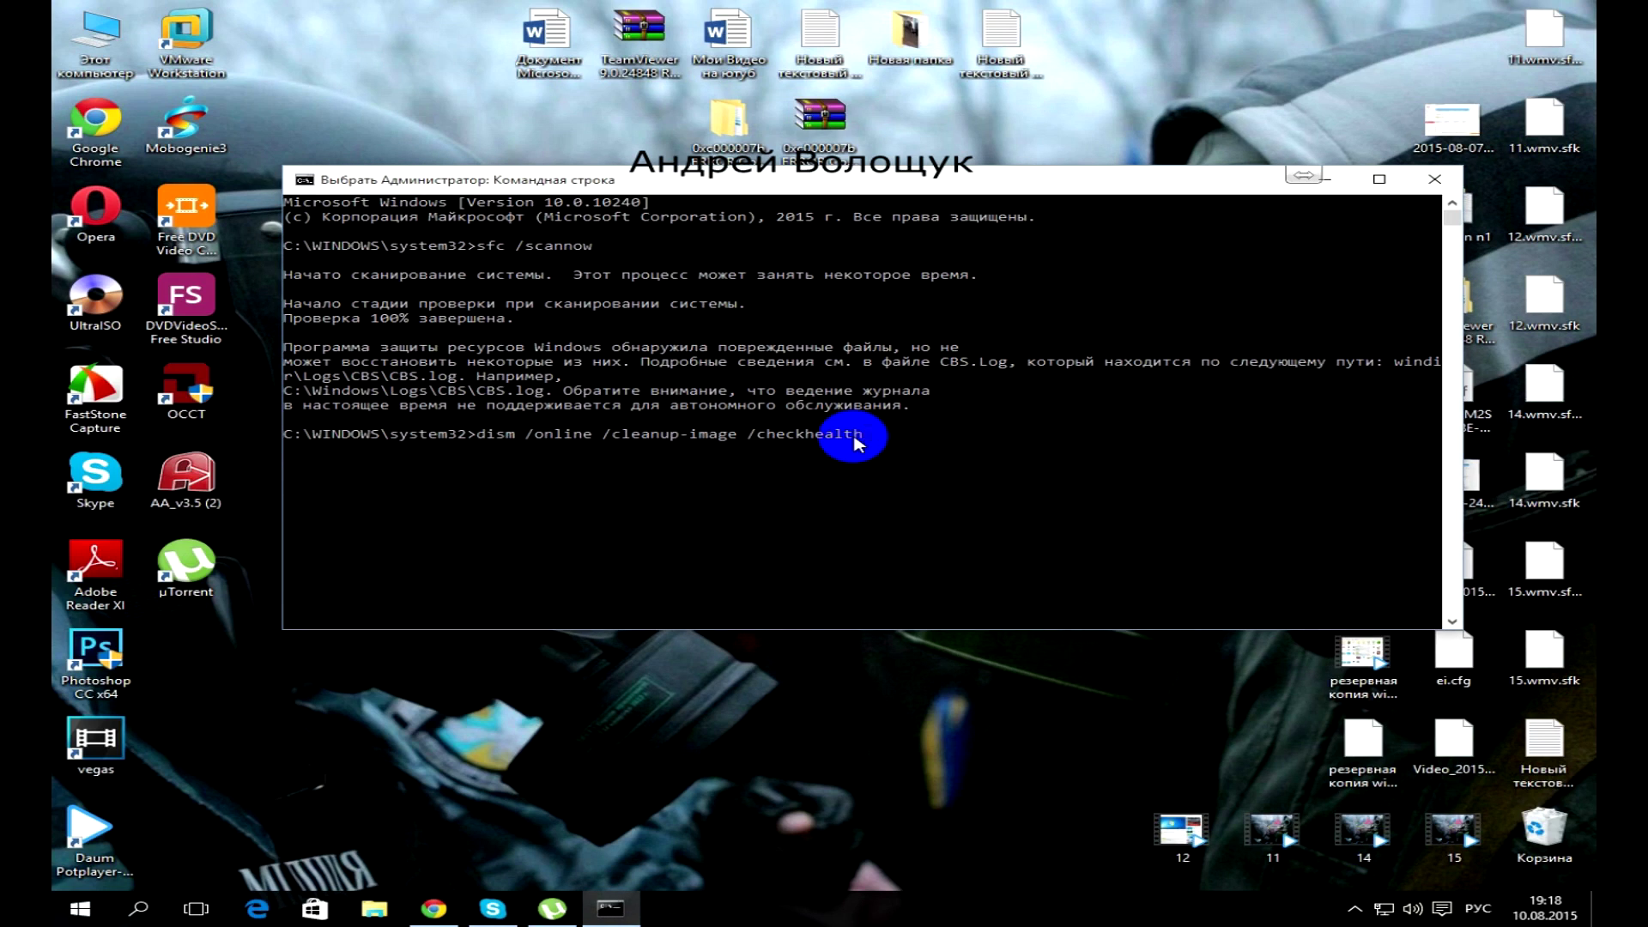
{"action": "key", "text": "Return"}
{"action": "key", "text": "Return"}
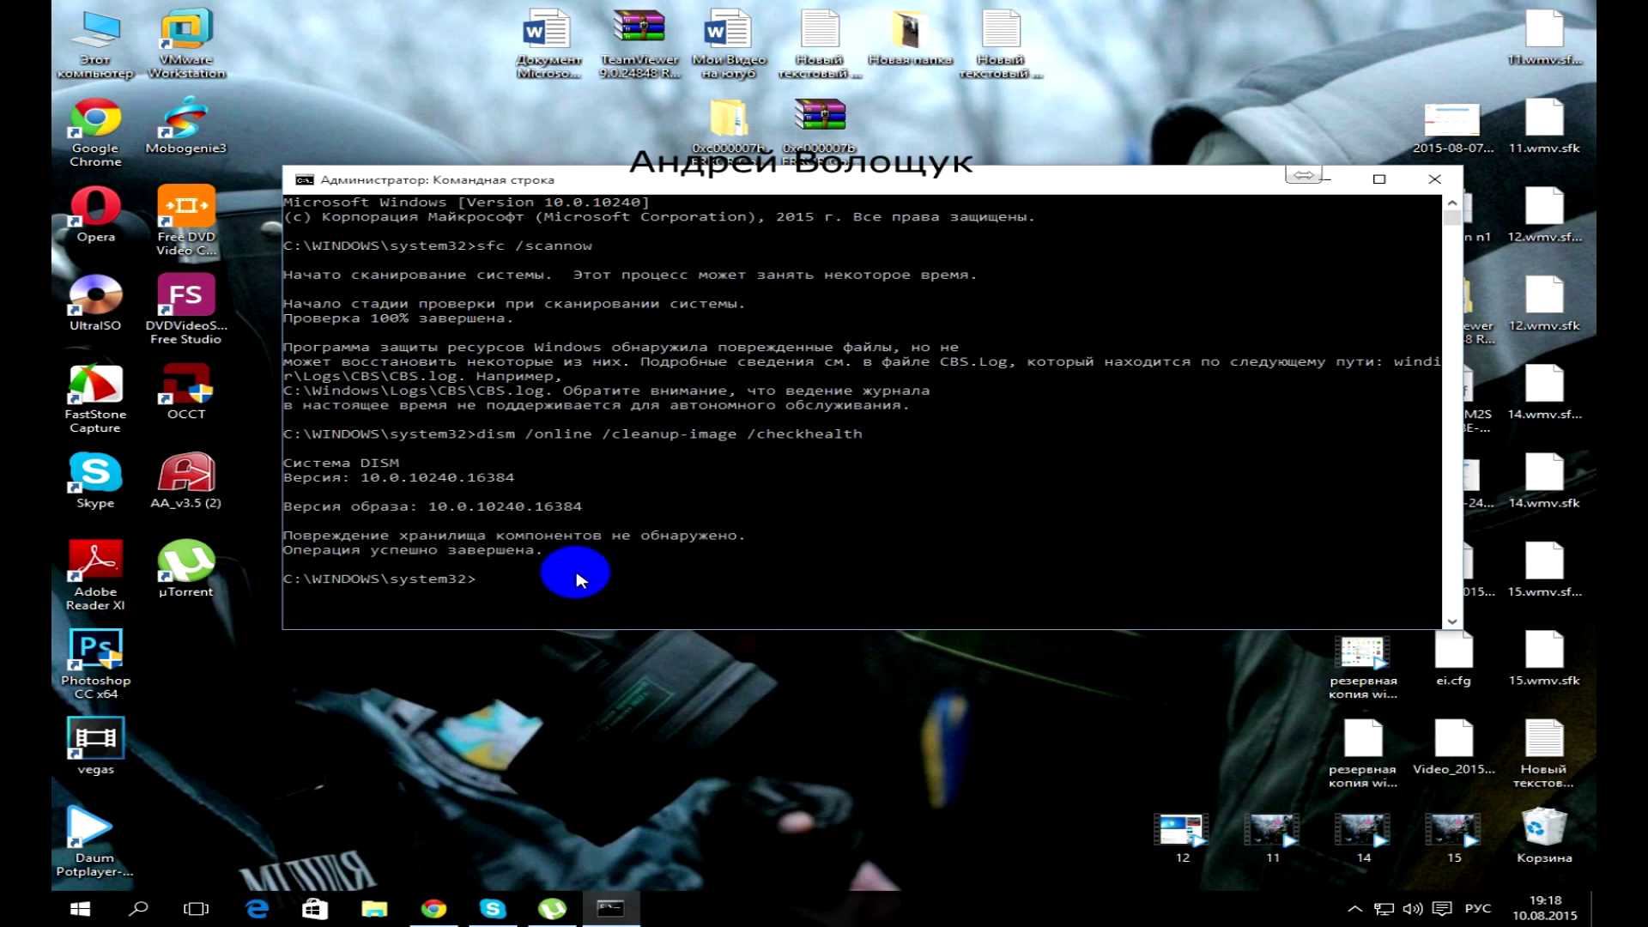
{"action": "scroll", "coordinate": [569, 580], "scroll_direction": "down", "scroll_amount": 1}
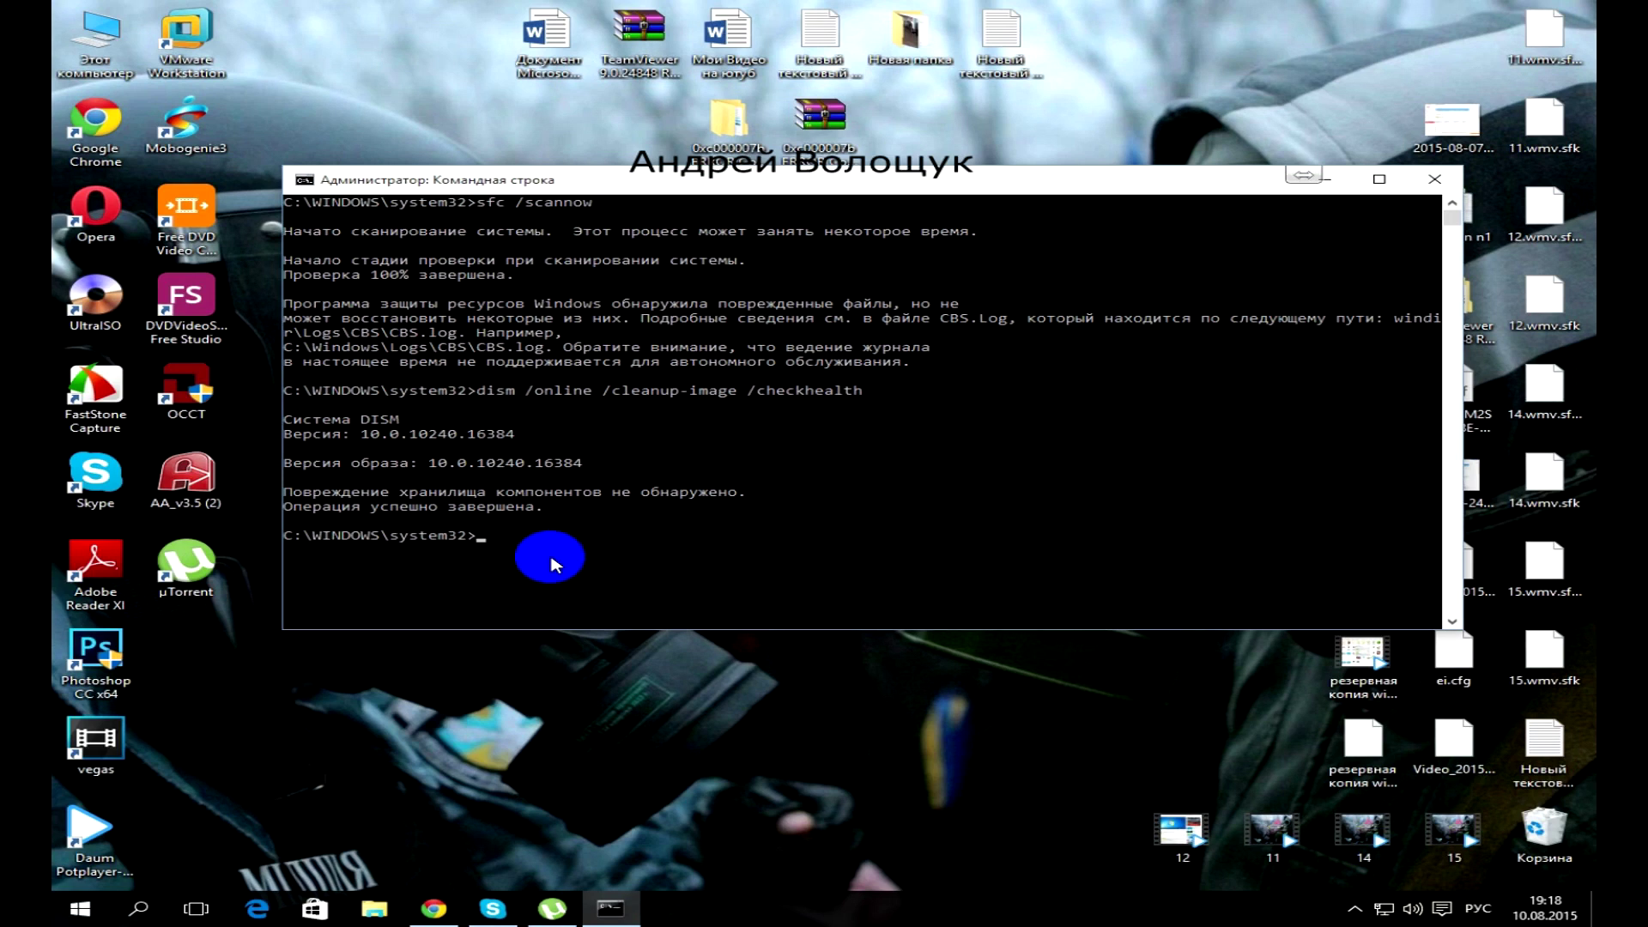
- Run dism /online /cleanup-image /restorehealth, then close the console once it reaches 20%
{"action": "type", "text": "dism /online /cleanup-image /restorehealth"}
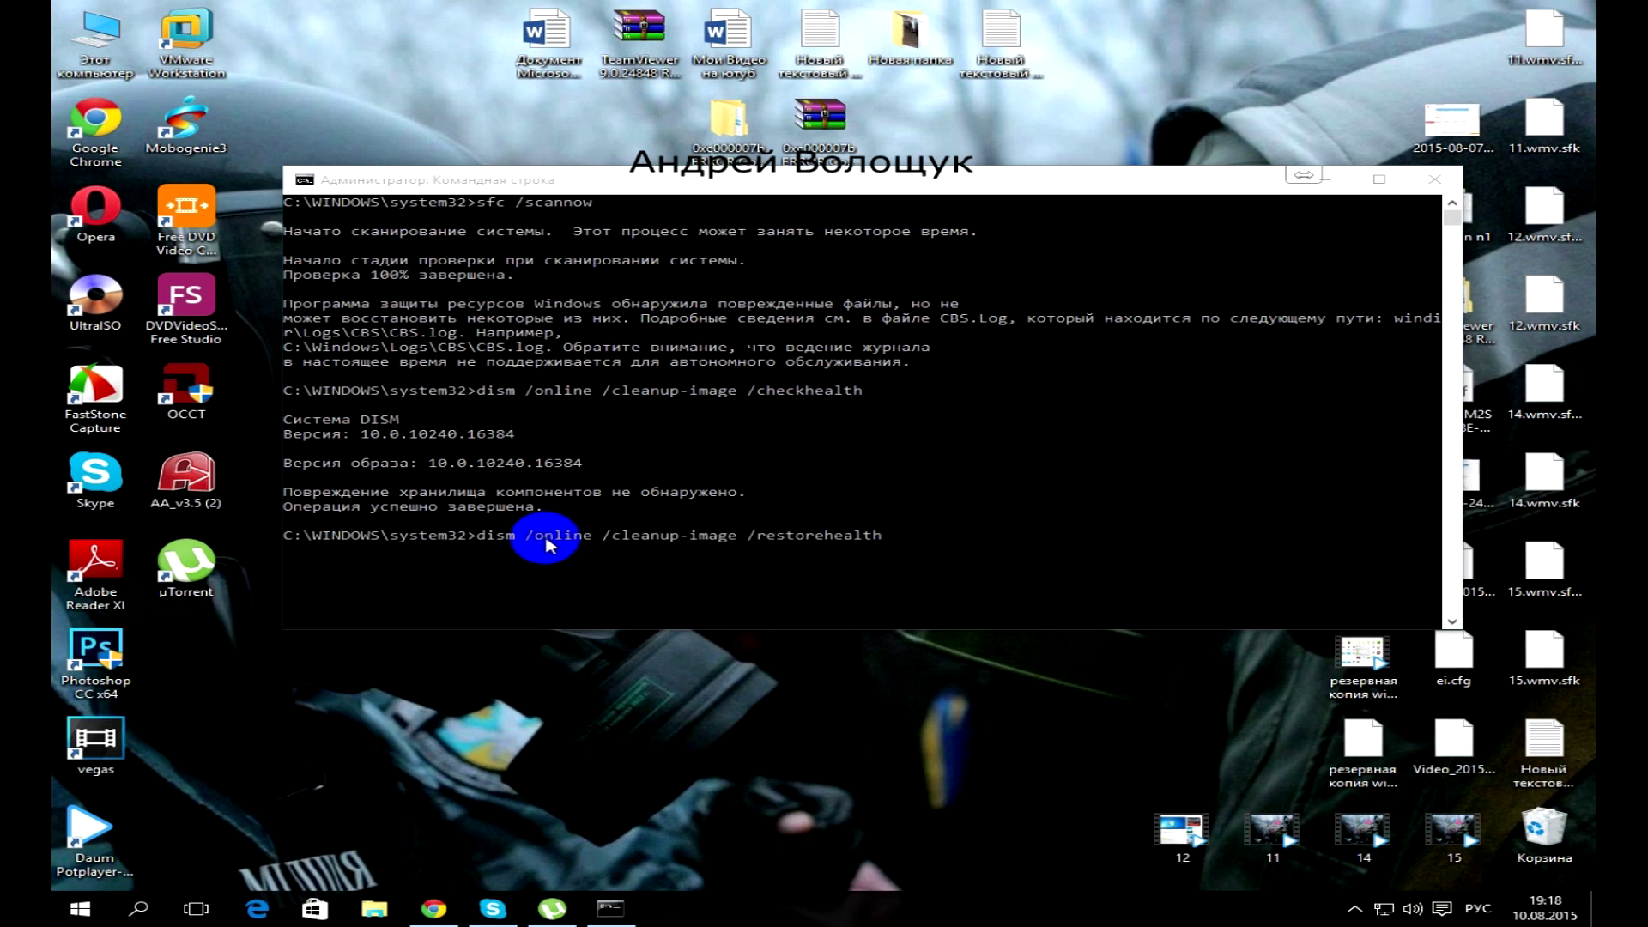
{"action": "left_click", "coordinate": [882, 539]}
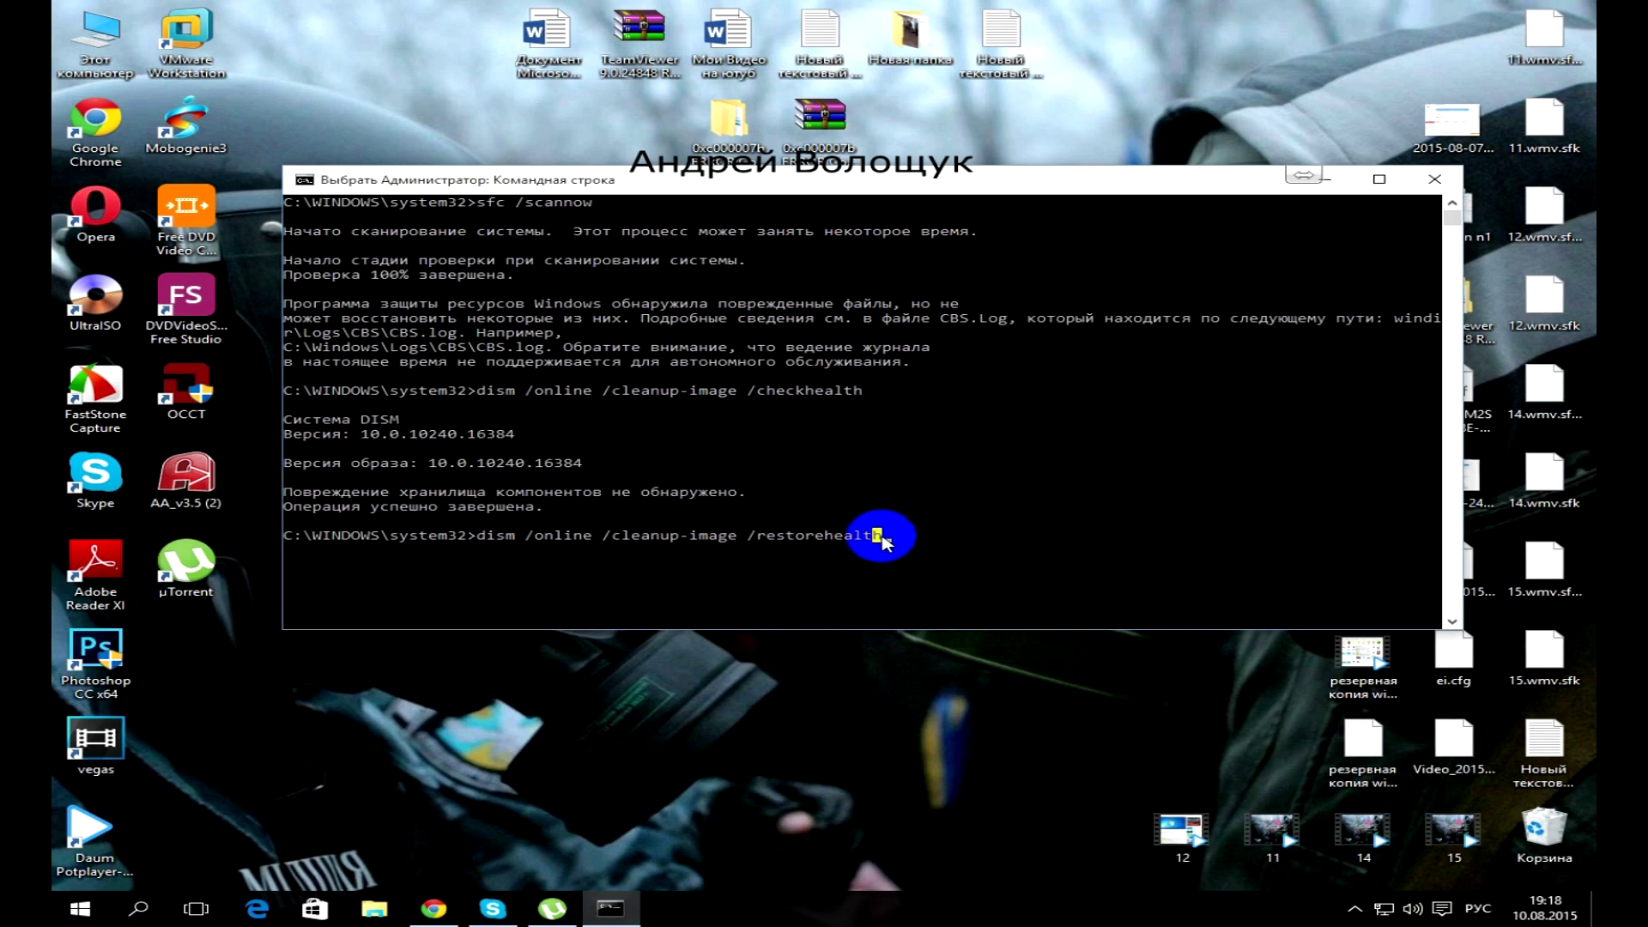
{"action": "key", "text": "Return"}
{"action": "key", "text": "Return"}
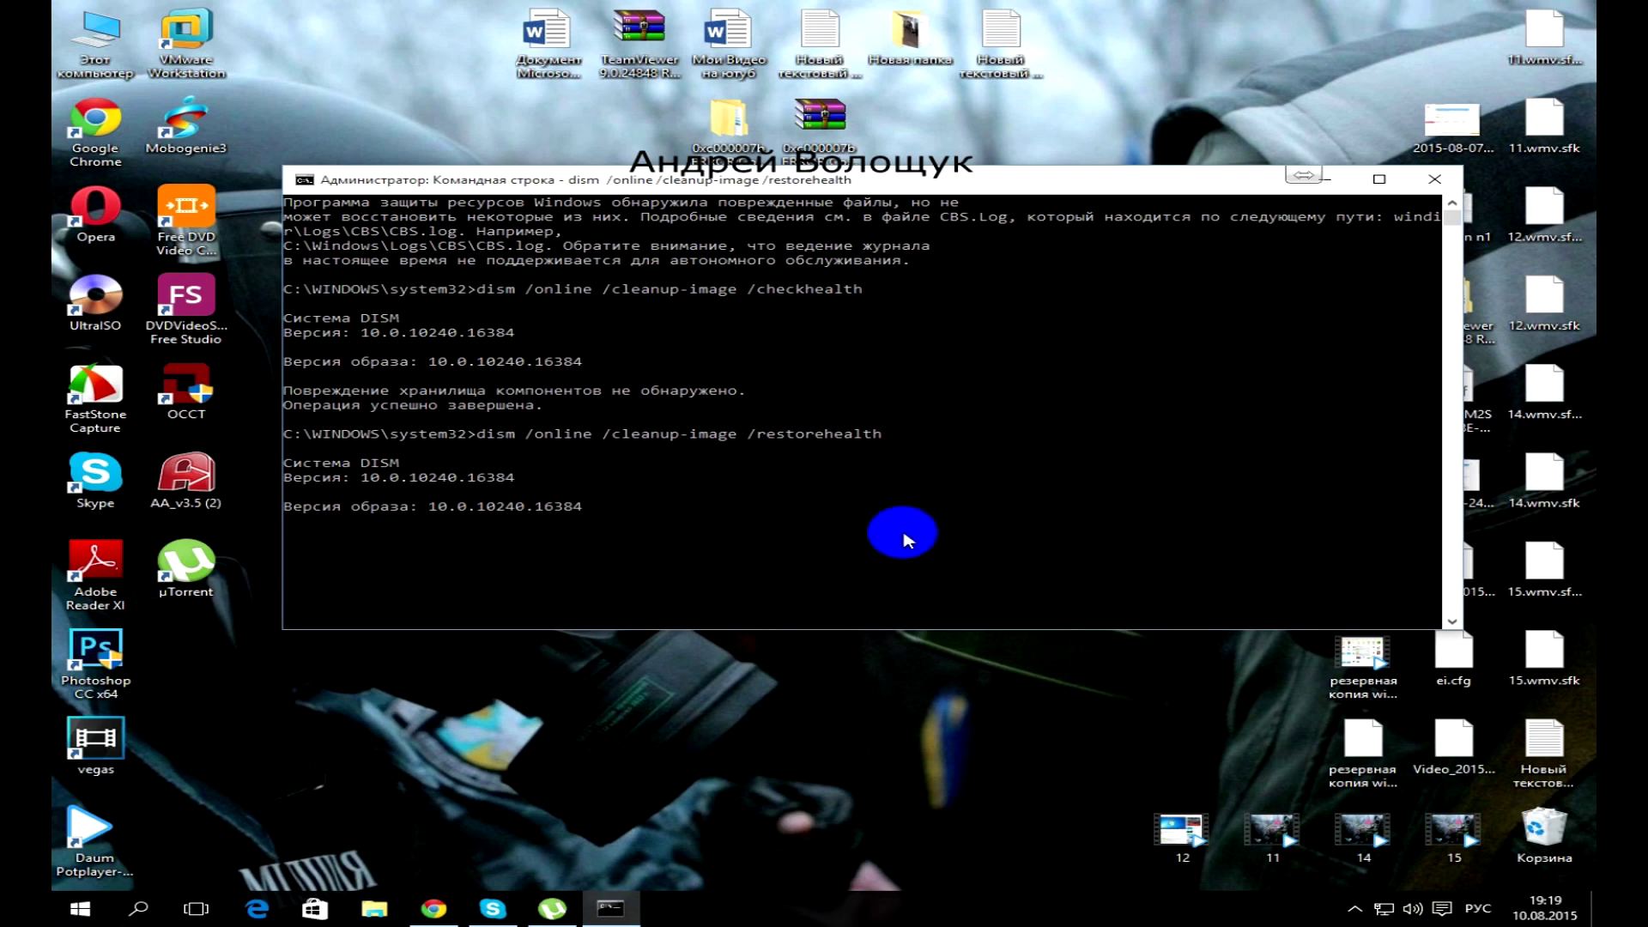
{"action": "left_click", "coordinate": [1425, 183]}
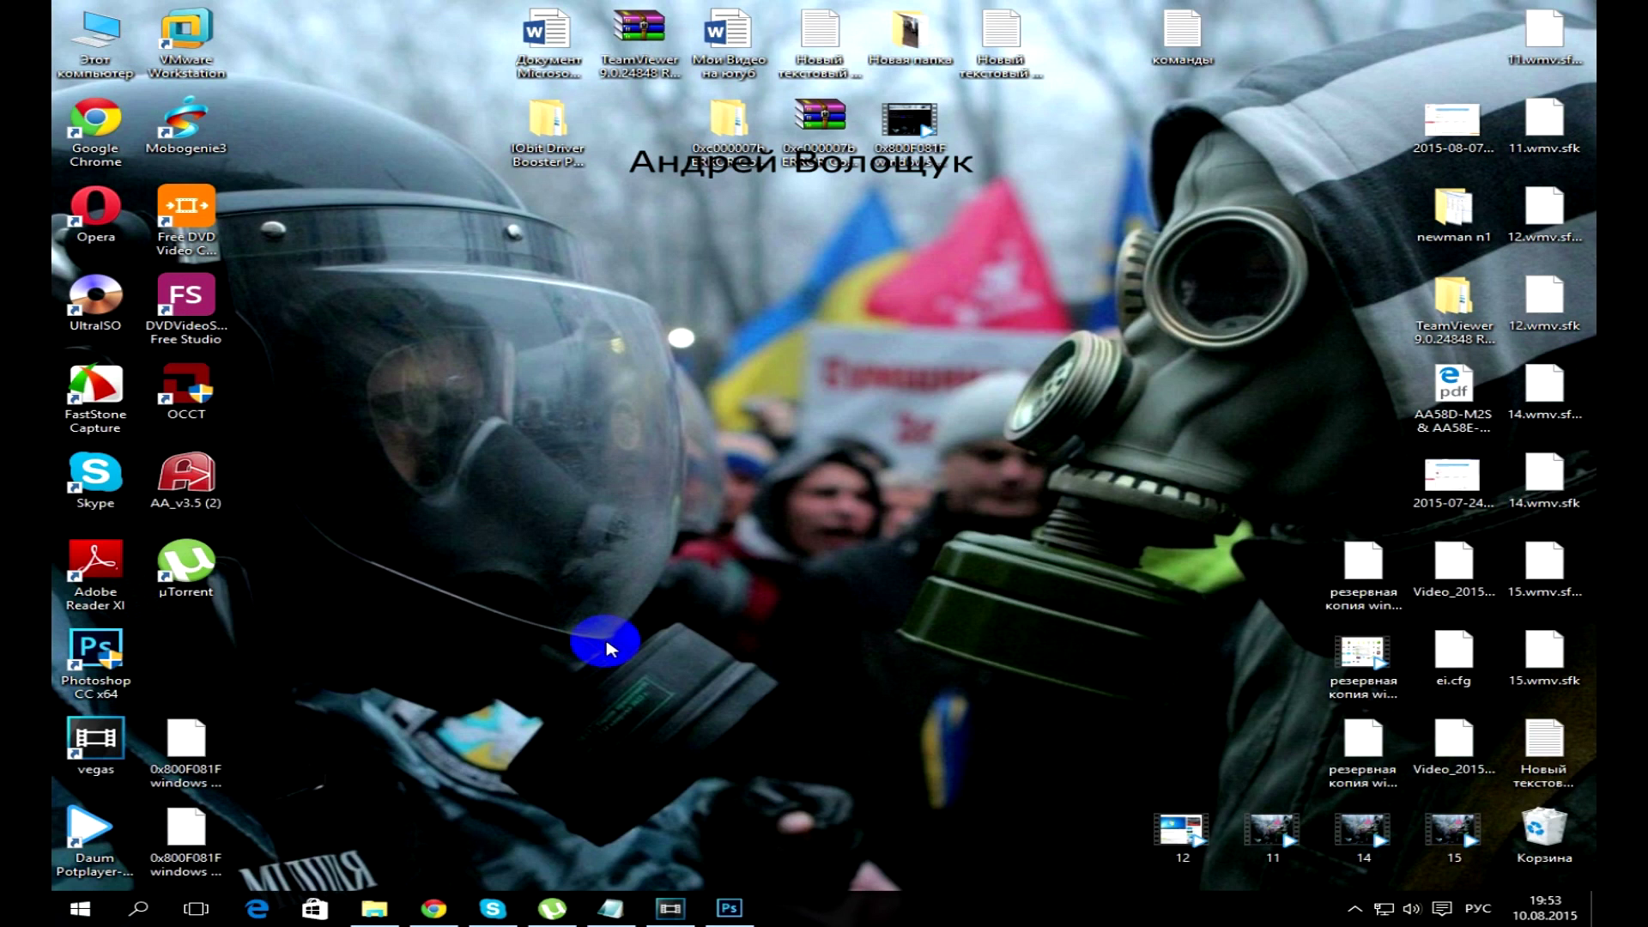
- Launch driver_booster_setup from the IObit Driver Booster Pro 2.2.0.155 Final folder and accept the license
{"action": "left_click", "coordinate": [550, 153]}
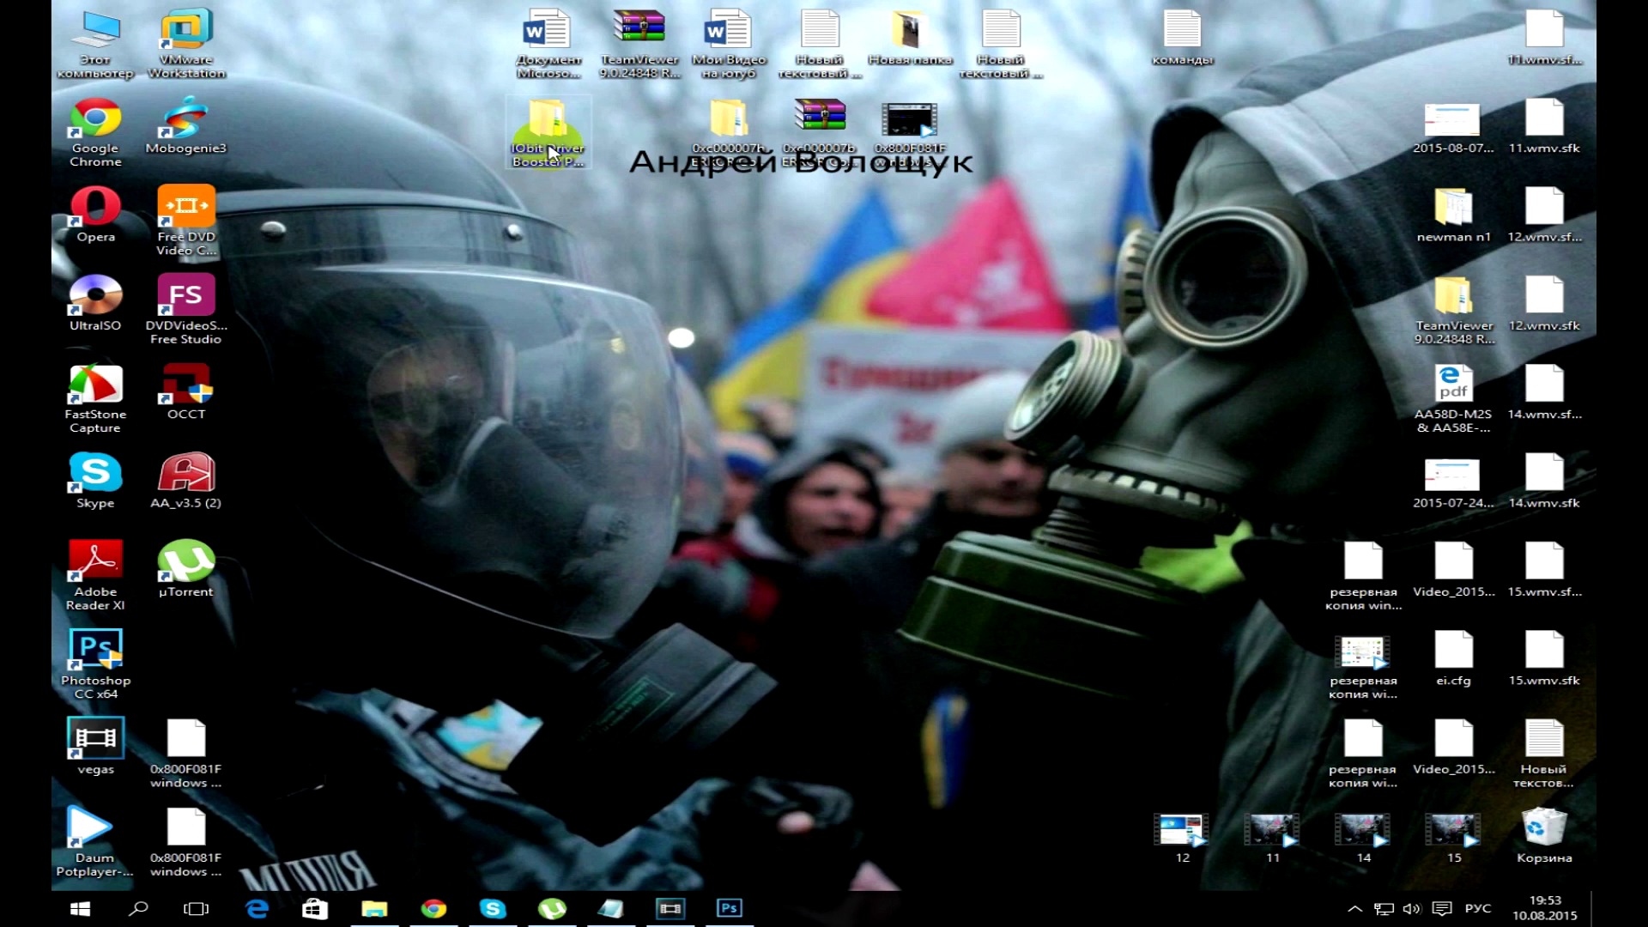
{"action": "left_click", "coordinate": [573, 184]}
{"action": "double_click", "coordinate": [540, 160]}
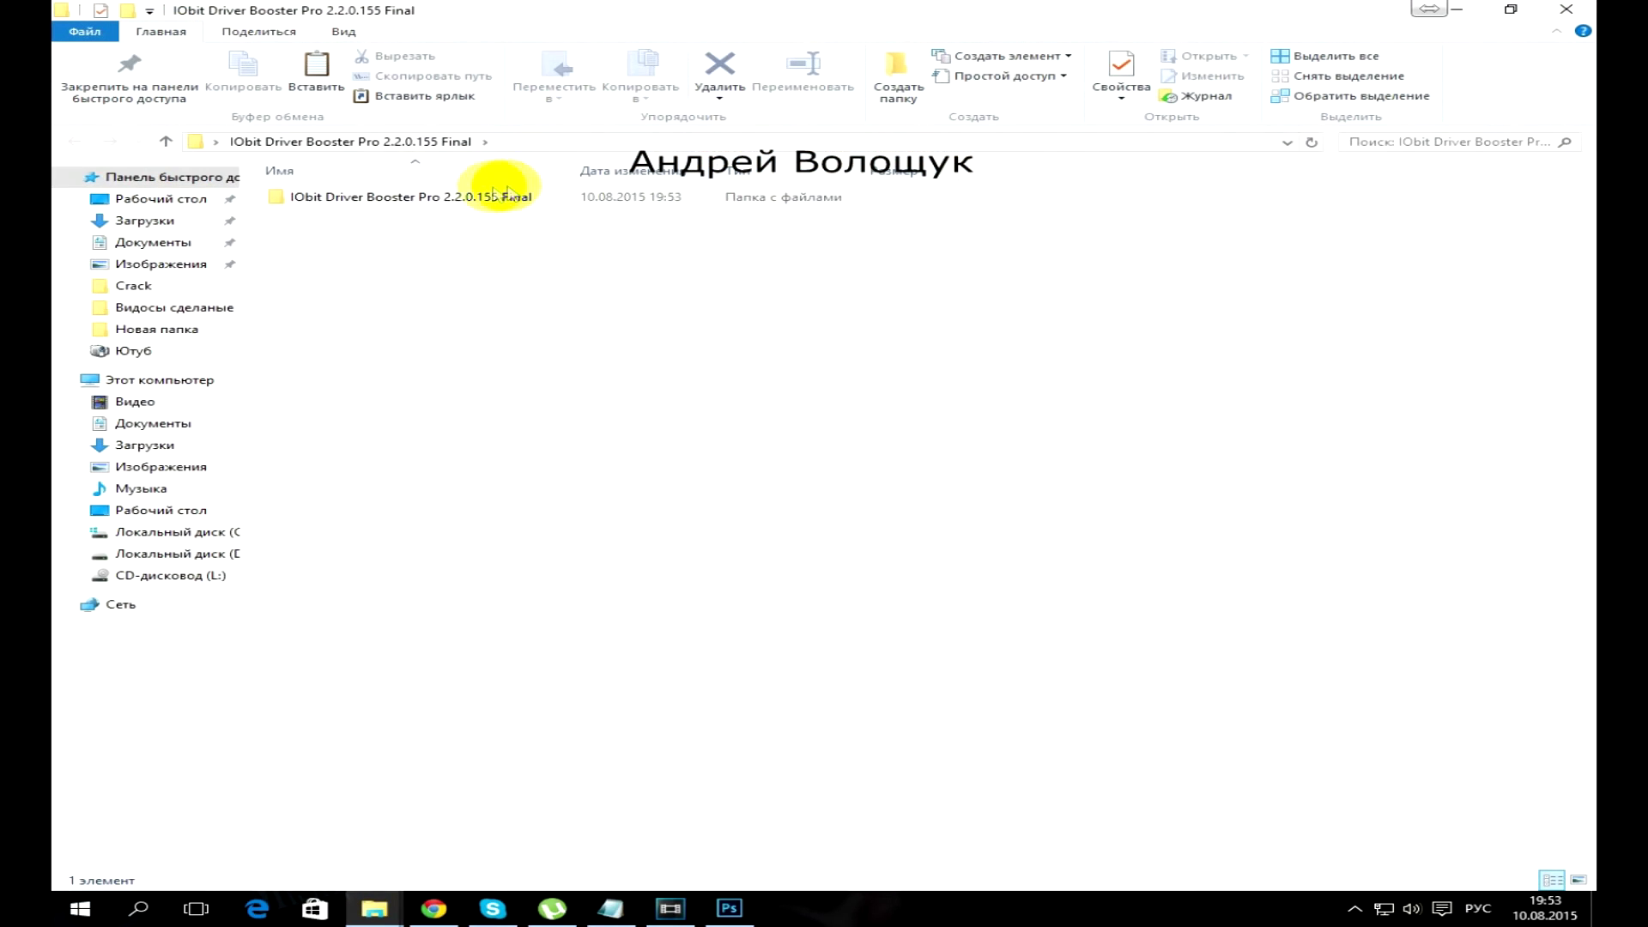
{"action": "double_click", "coordinate": [468, 192]}
{"action": "left_click", "coordinate": [853, 219]}
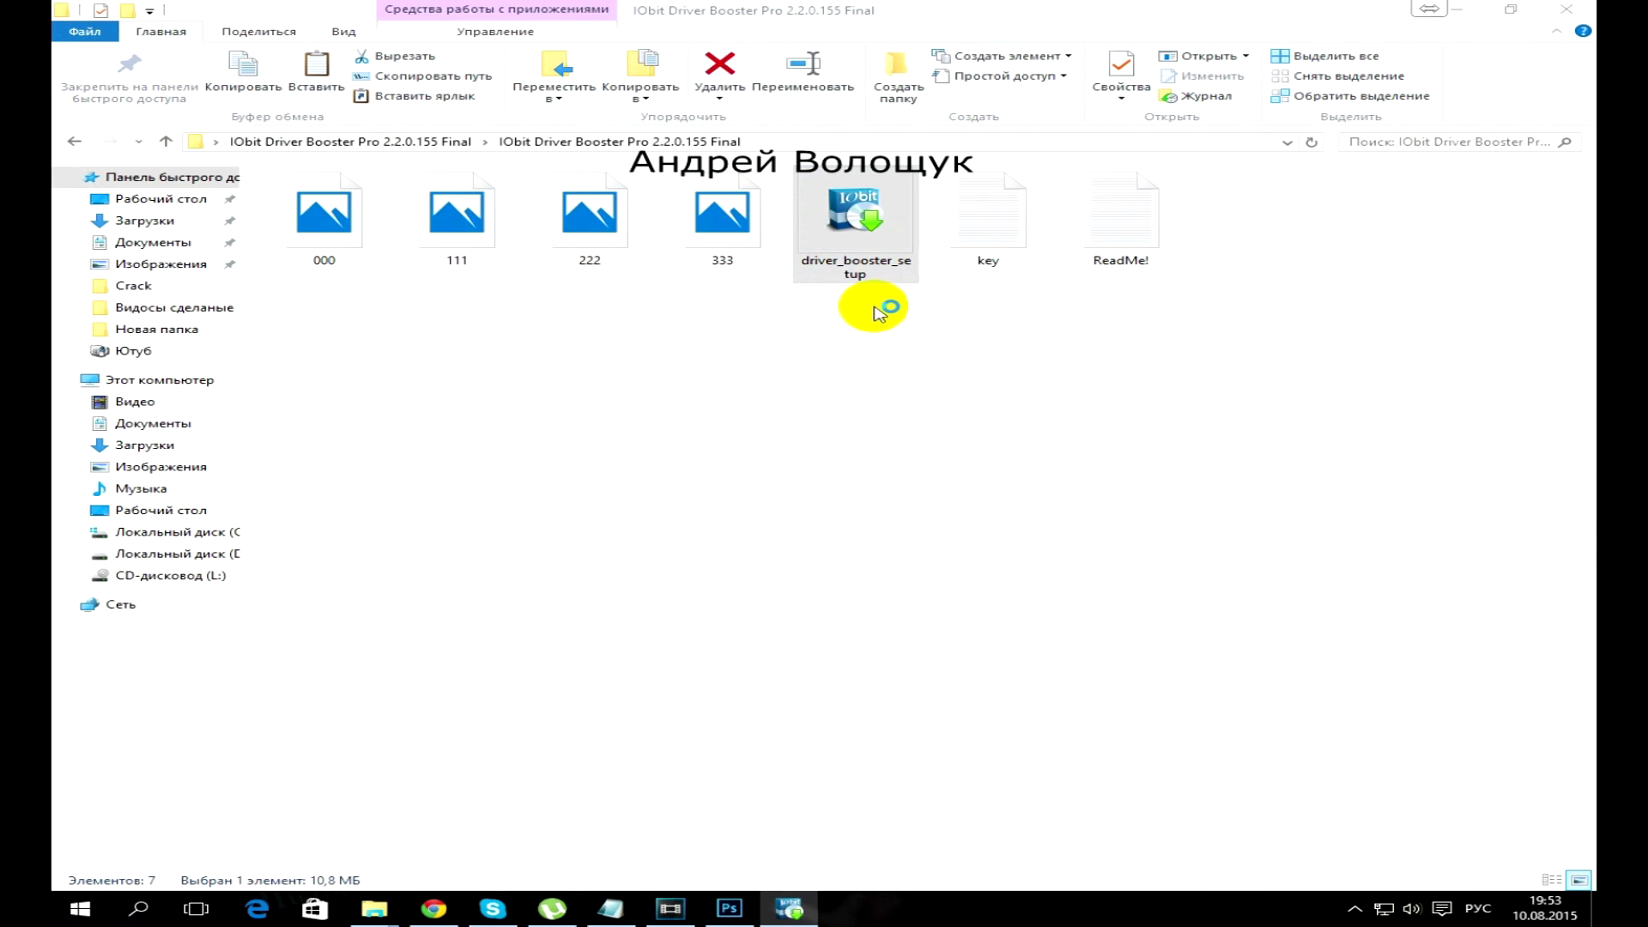
{"action": "left_click", "coordinate": [953, 598]}
- Install Driver Booster with the custom installation option and launch it
{"action": "left_click", "coordinate": [546, 439]}
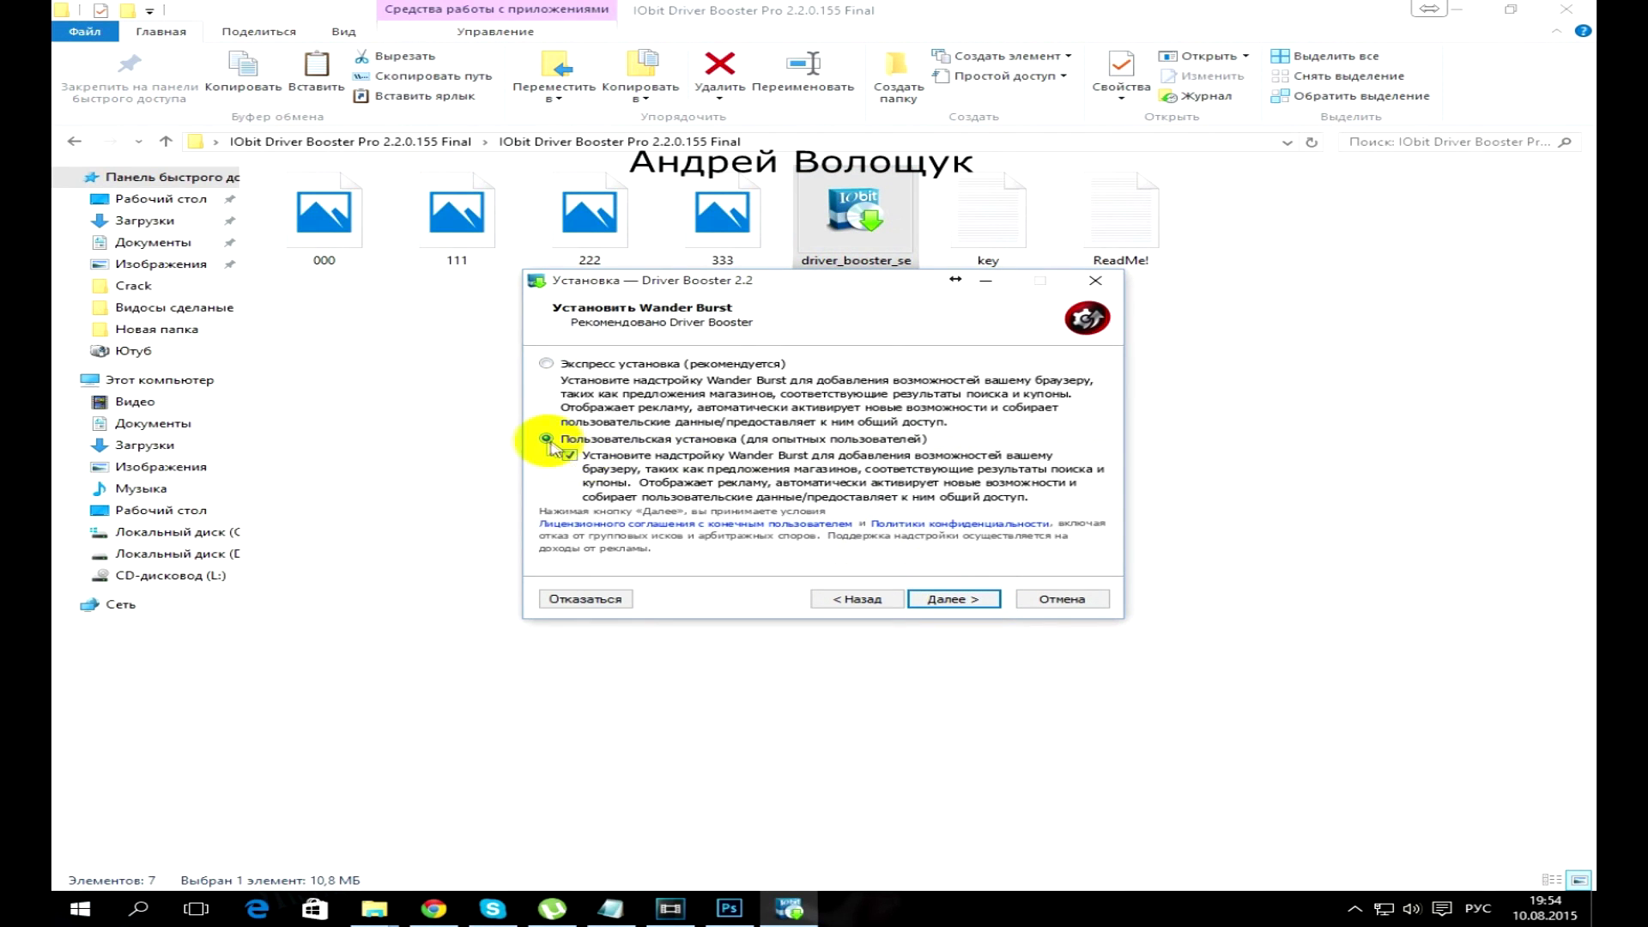
{"action": "left_click", "coordinate": [960, 599]}
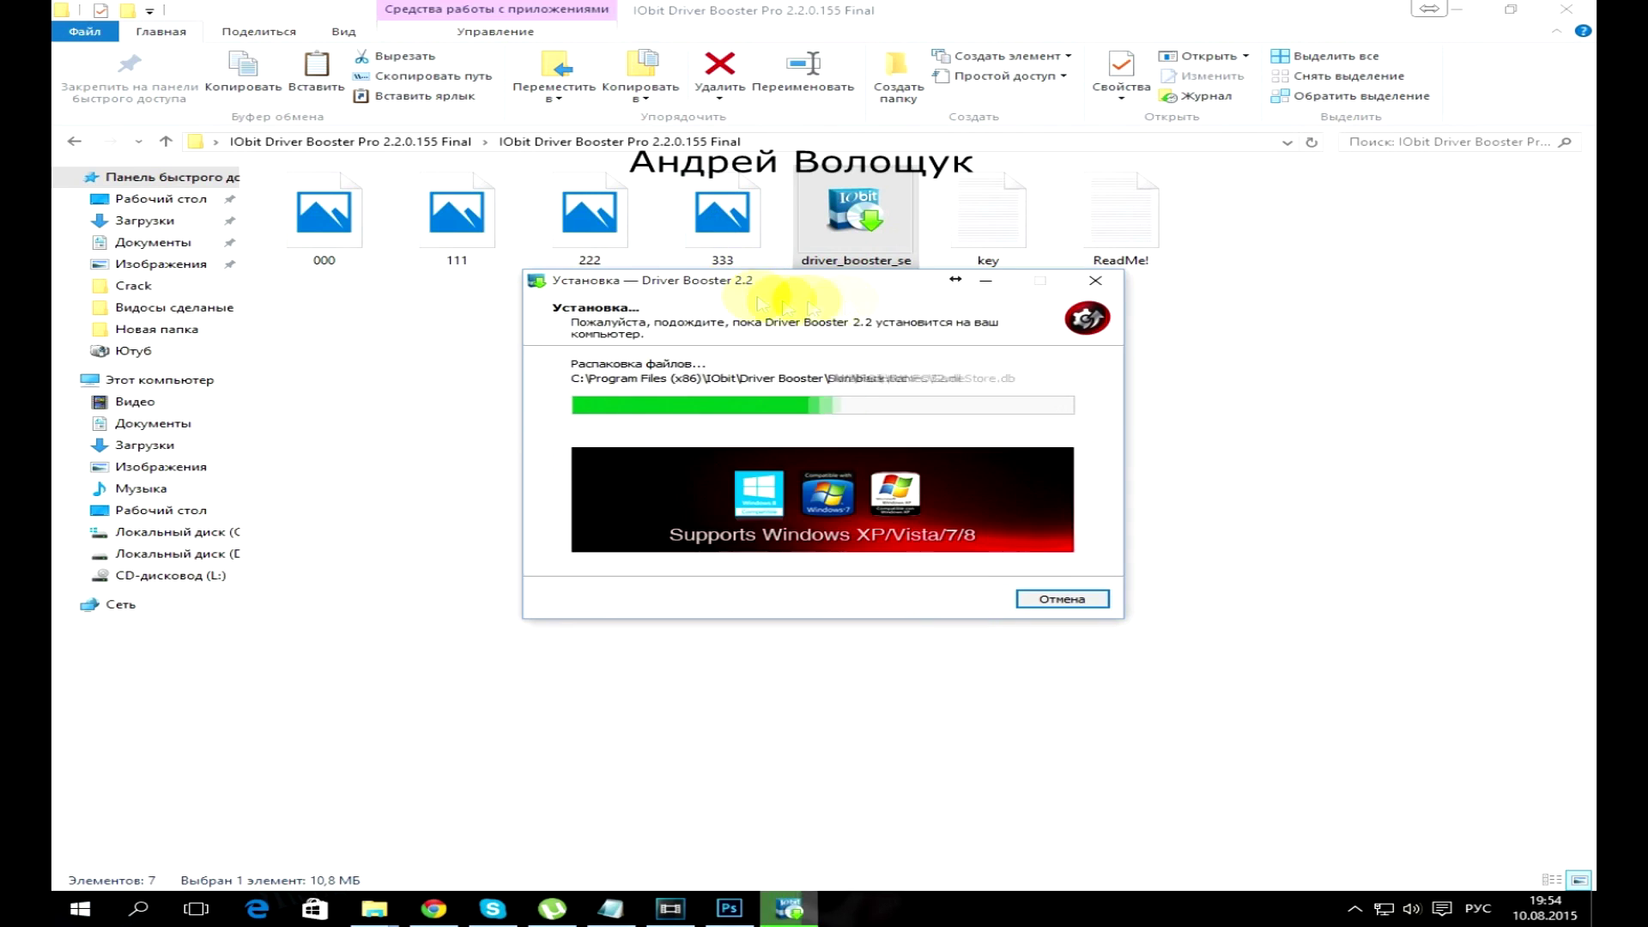
{"action": "left_click", "coordinate": [953, 592]}
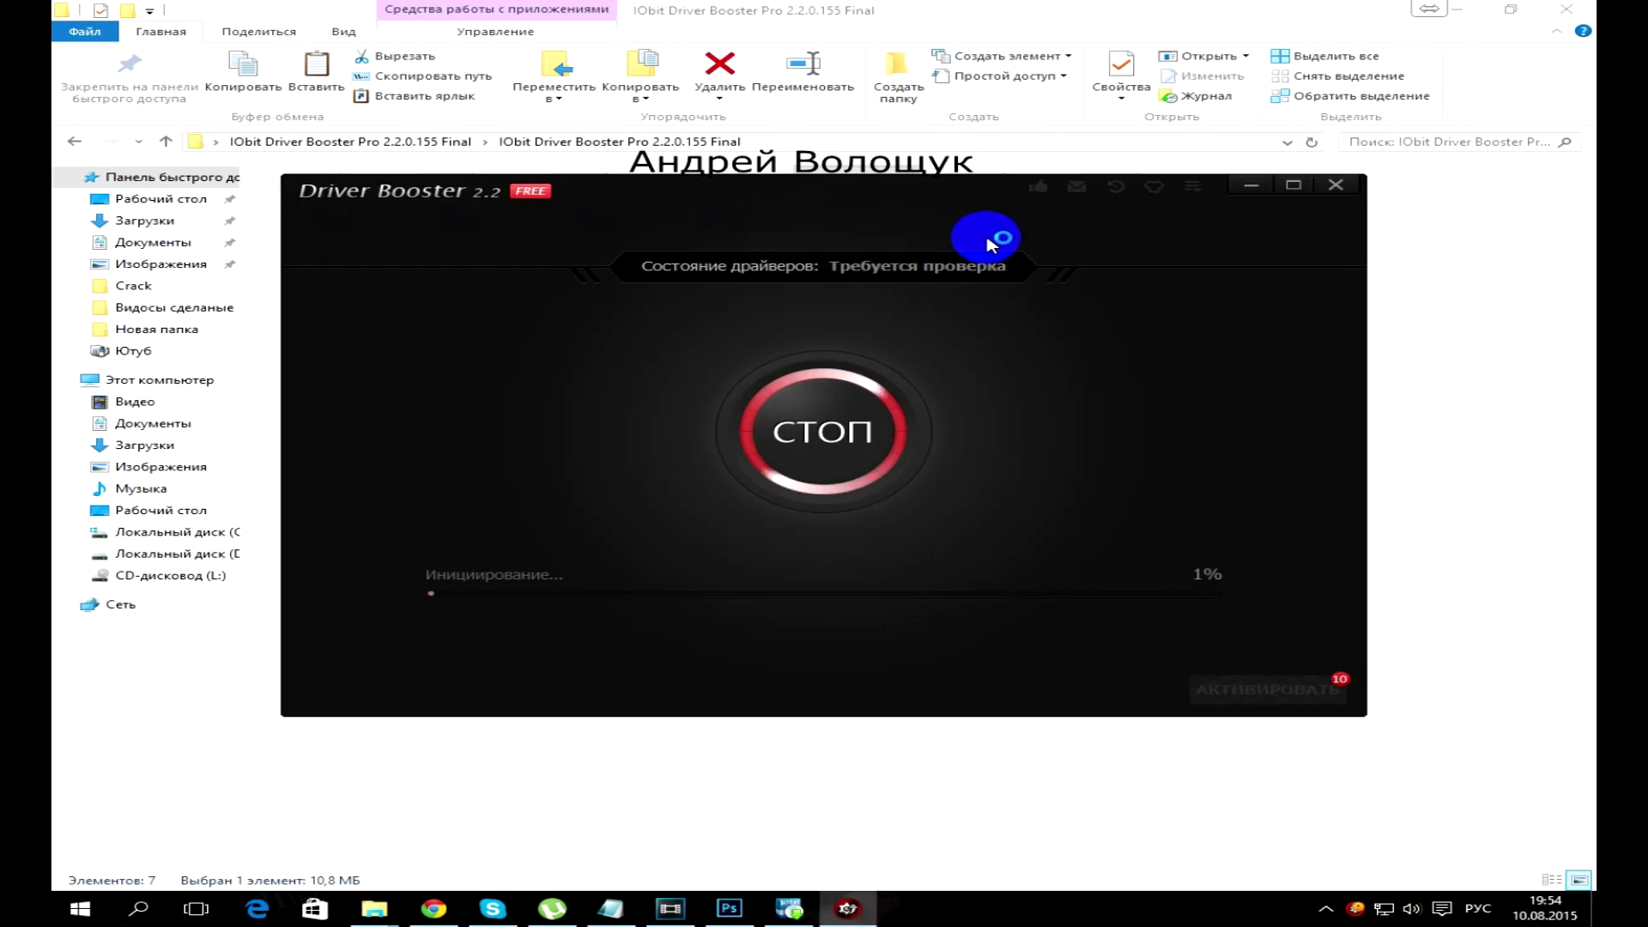
- Copy a licence key from key.txt and activate Driver Booster as PRO
{"action": "left_click", "coordinate": [1494, 8]}
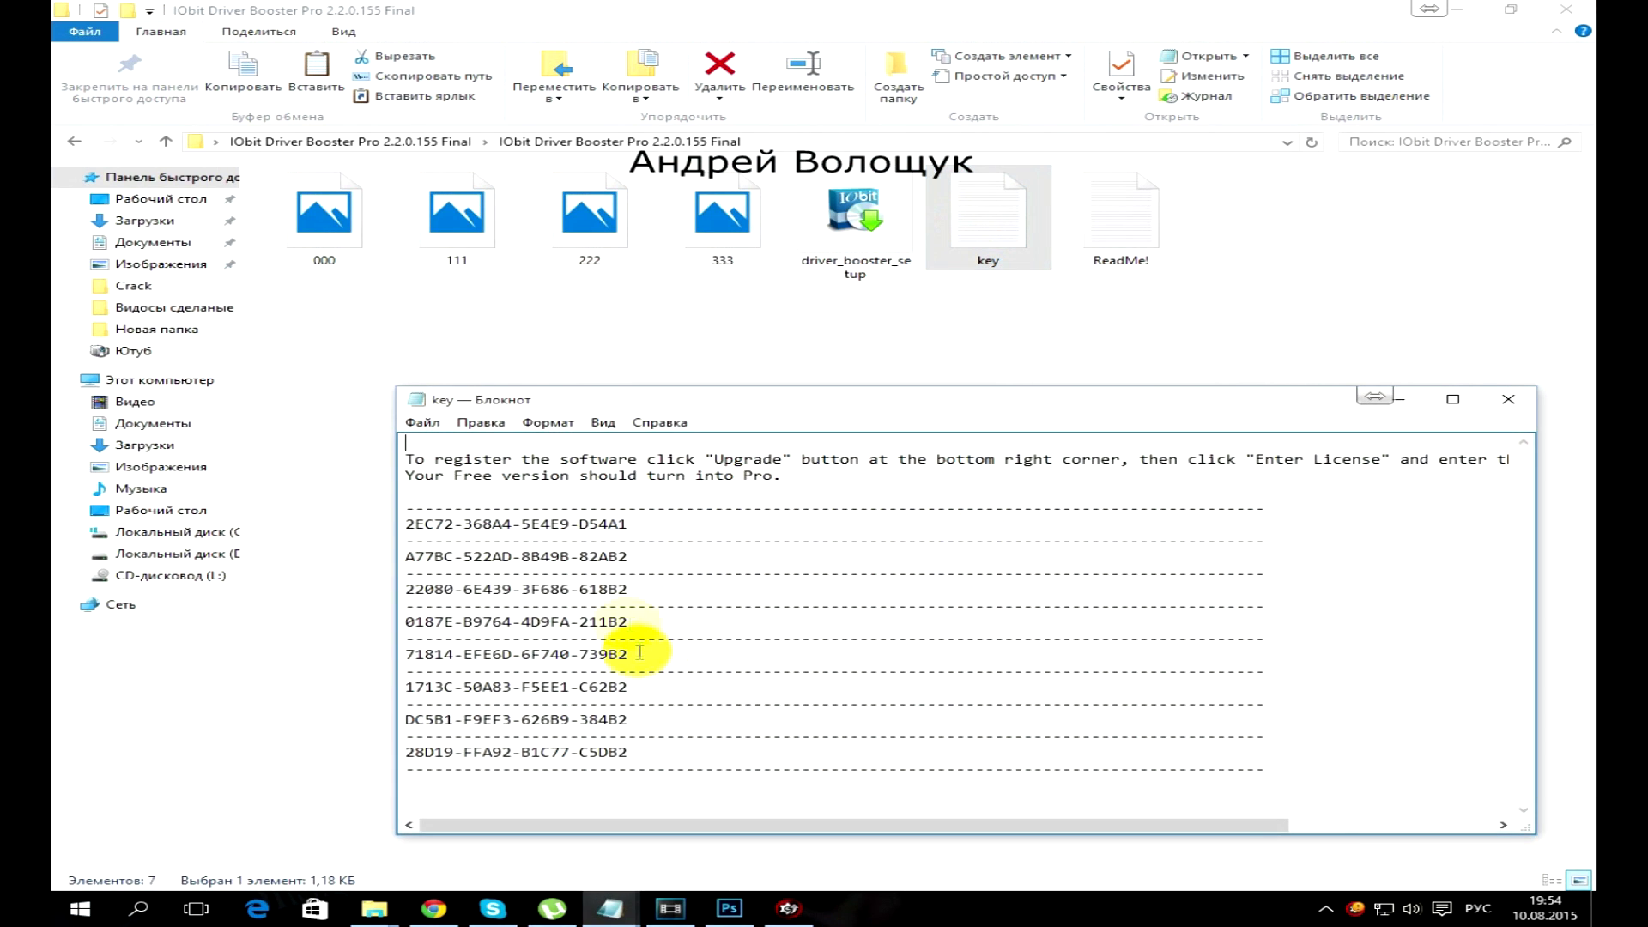
{"action": "left_click_drag", "start_coordinate": [628, 589], "coordinate": [409, 589]}
{"action": "key", "text": "ctrl+c"}
{"action": "left_click", "coordinate": [788, 908]}
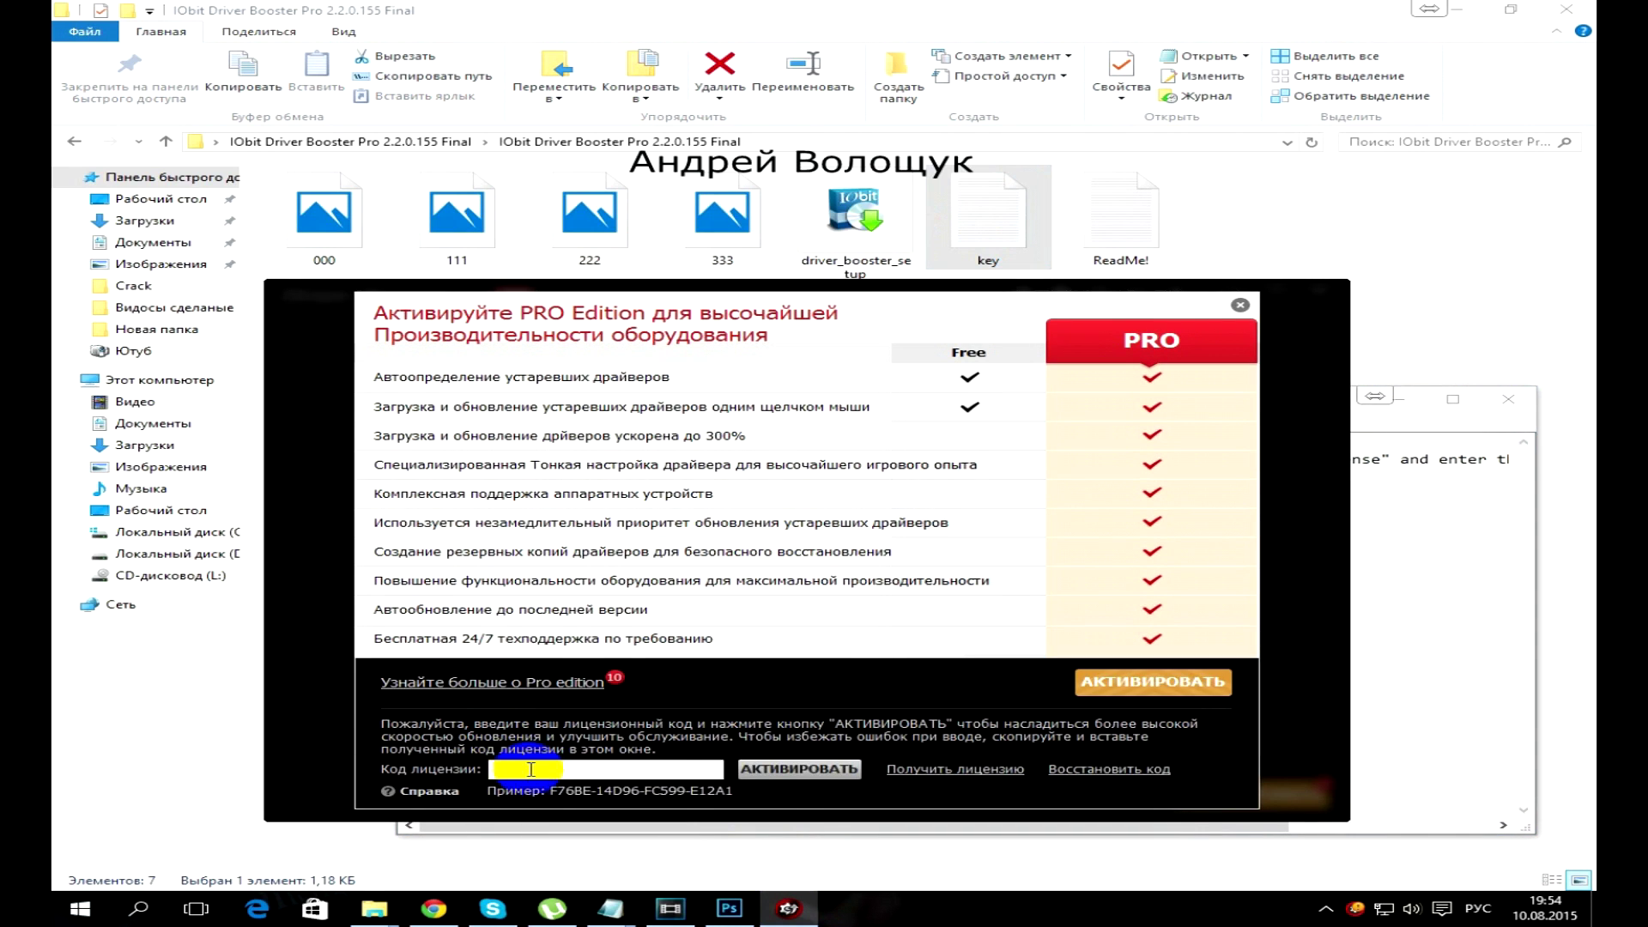
{"action": "left_click", "coordinate": [792, 769]}
- Scan the drivers, review the all-excellent results, and close Driver Booster
{"action": "left_click", "coordinate": [826, 580]}
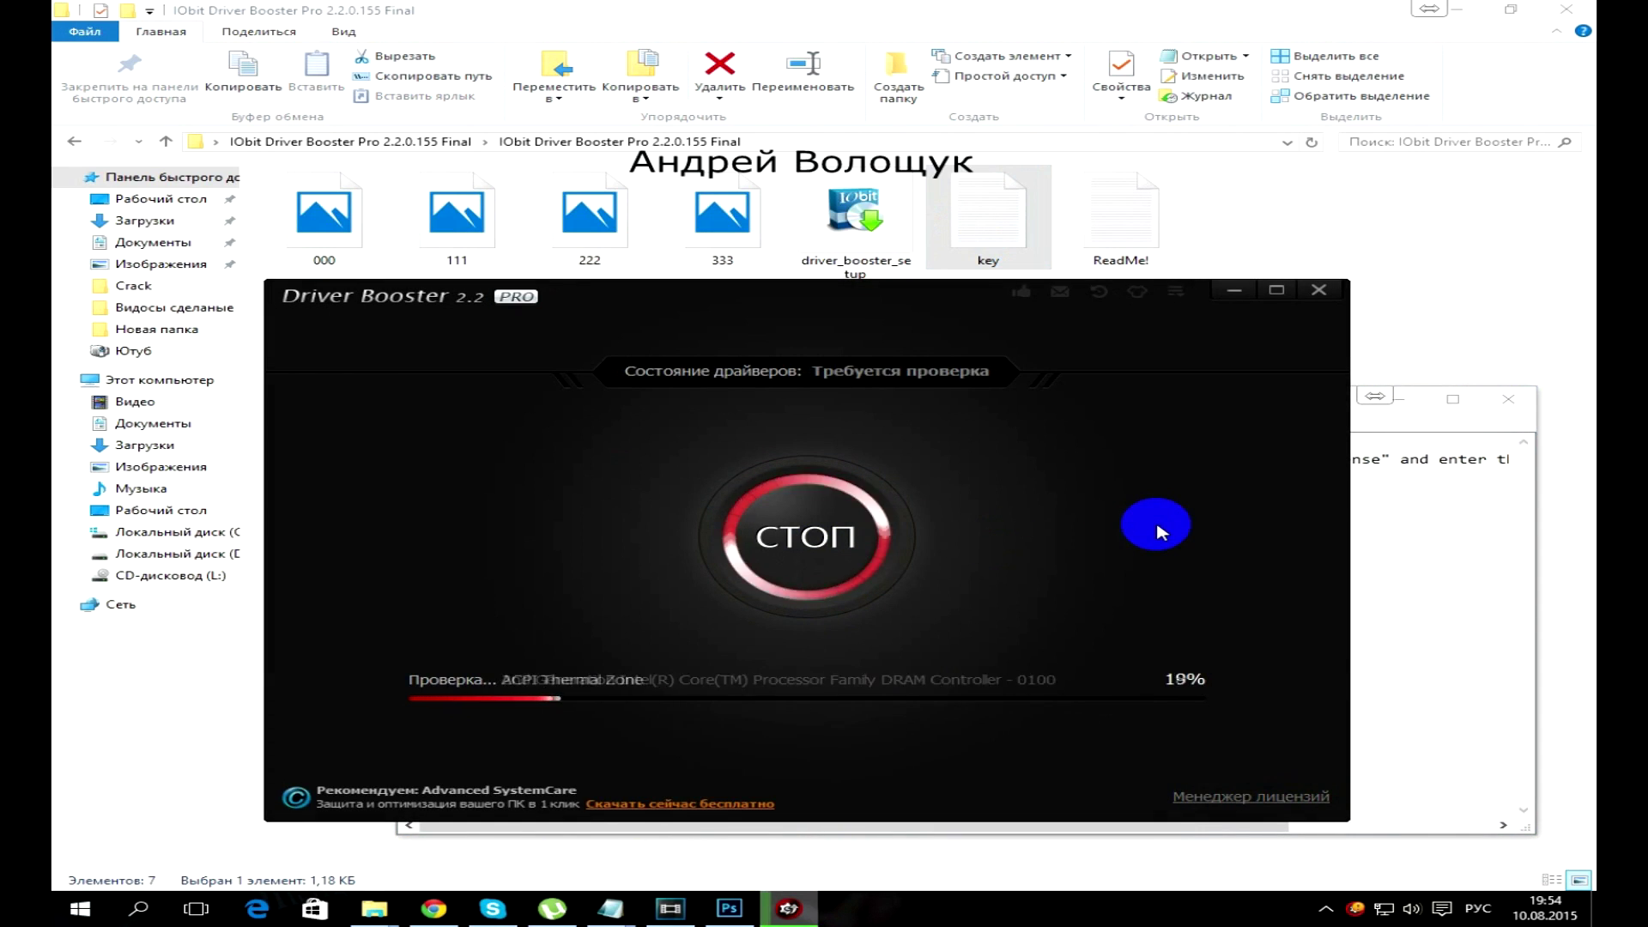
{"action": "left_click", "coordinate": [1276, 290]}
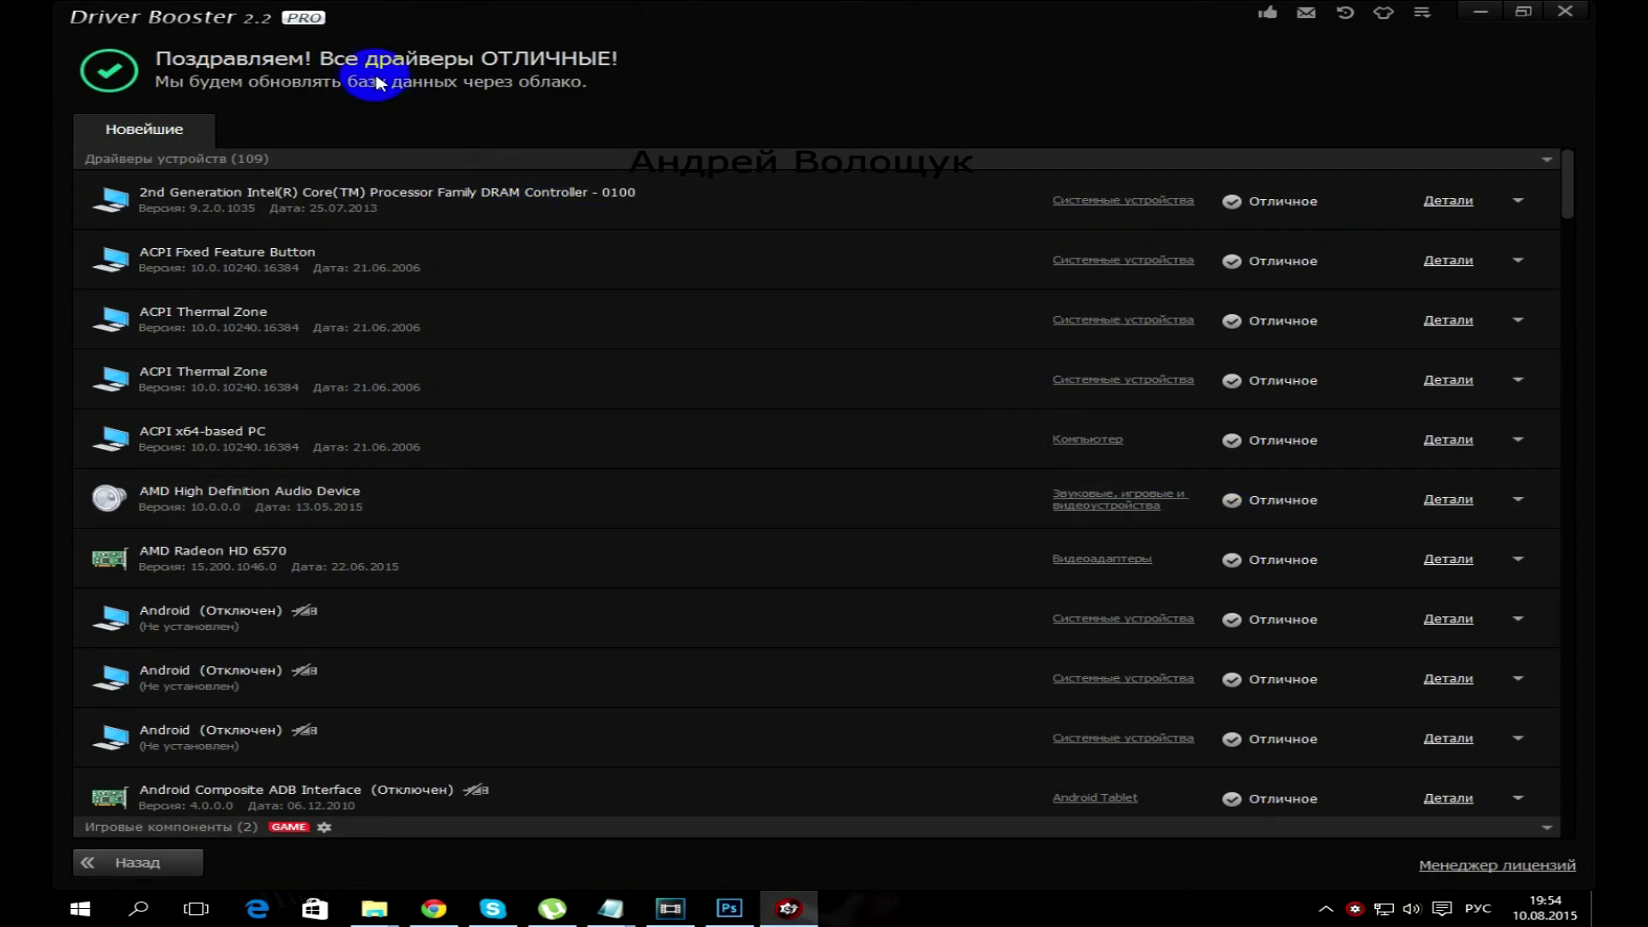
{"action": "scroll", "coordinate": [544, 478], "scroll_direction": "down", "scroll_amount": 20}
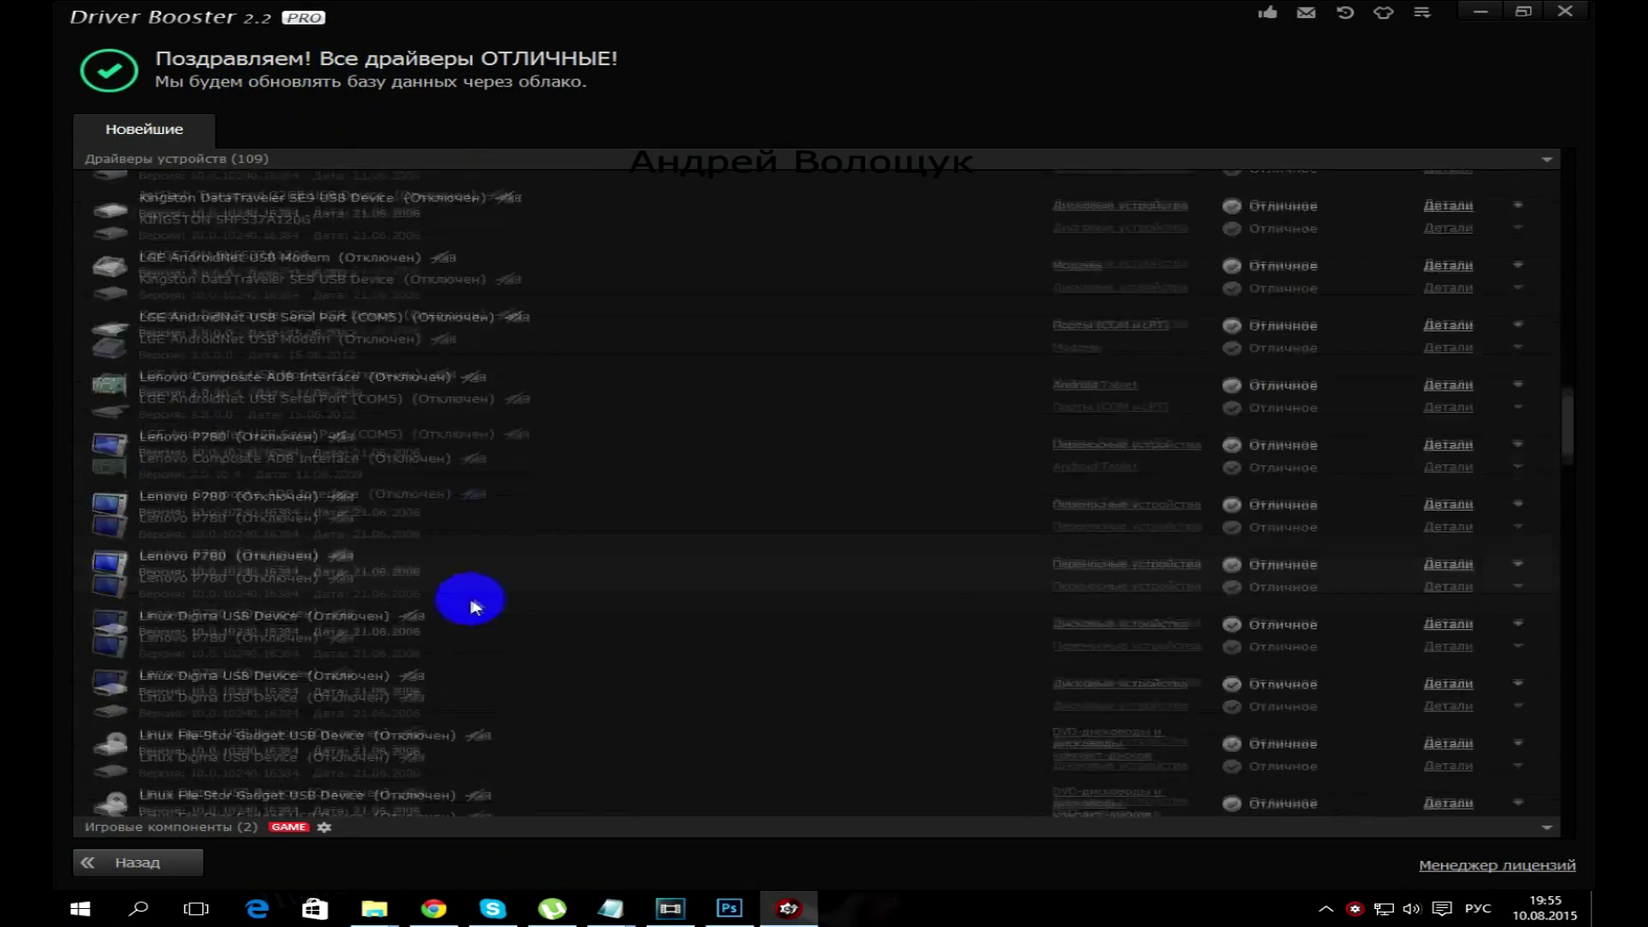
{"action": "scroll", "coordinate": [773, 515], "scroll_direction": "down", "scroll_amount": 10}
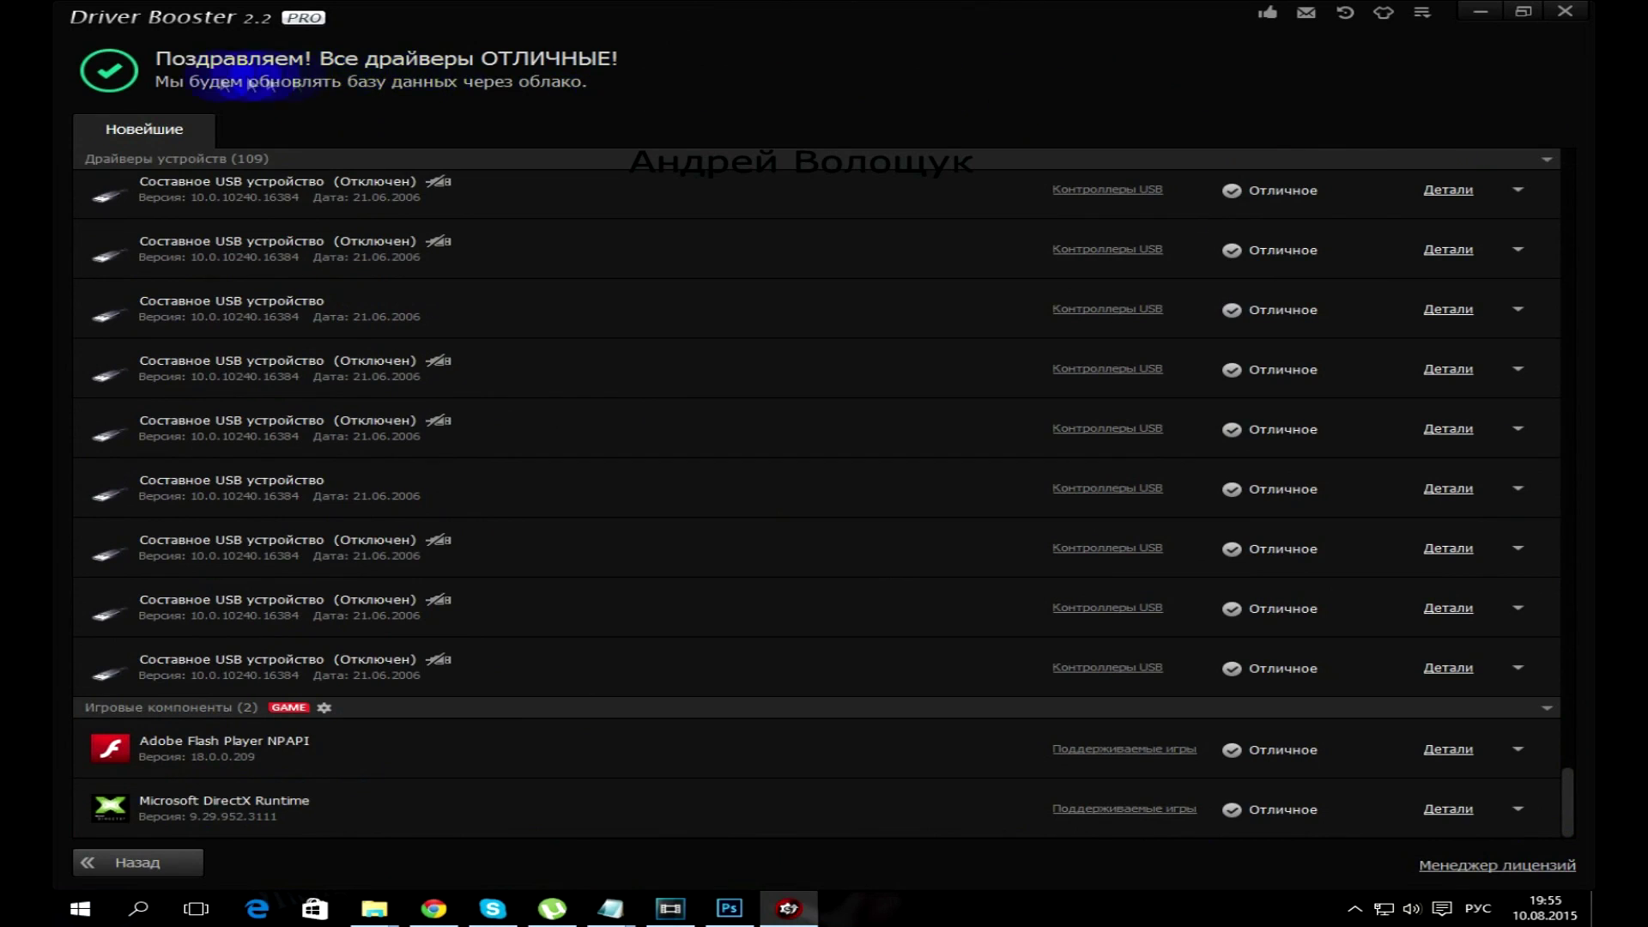
{"action": "left_click", "coordinate": [1565, 11]}
- Download the DirectX End-User web installer without extras, saving dxwebsetup (1).exe
{"action": "left_click", "coordinate": [1565, 11]}
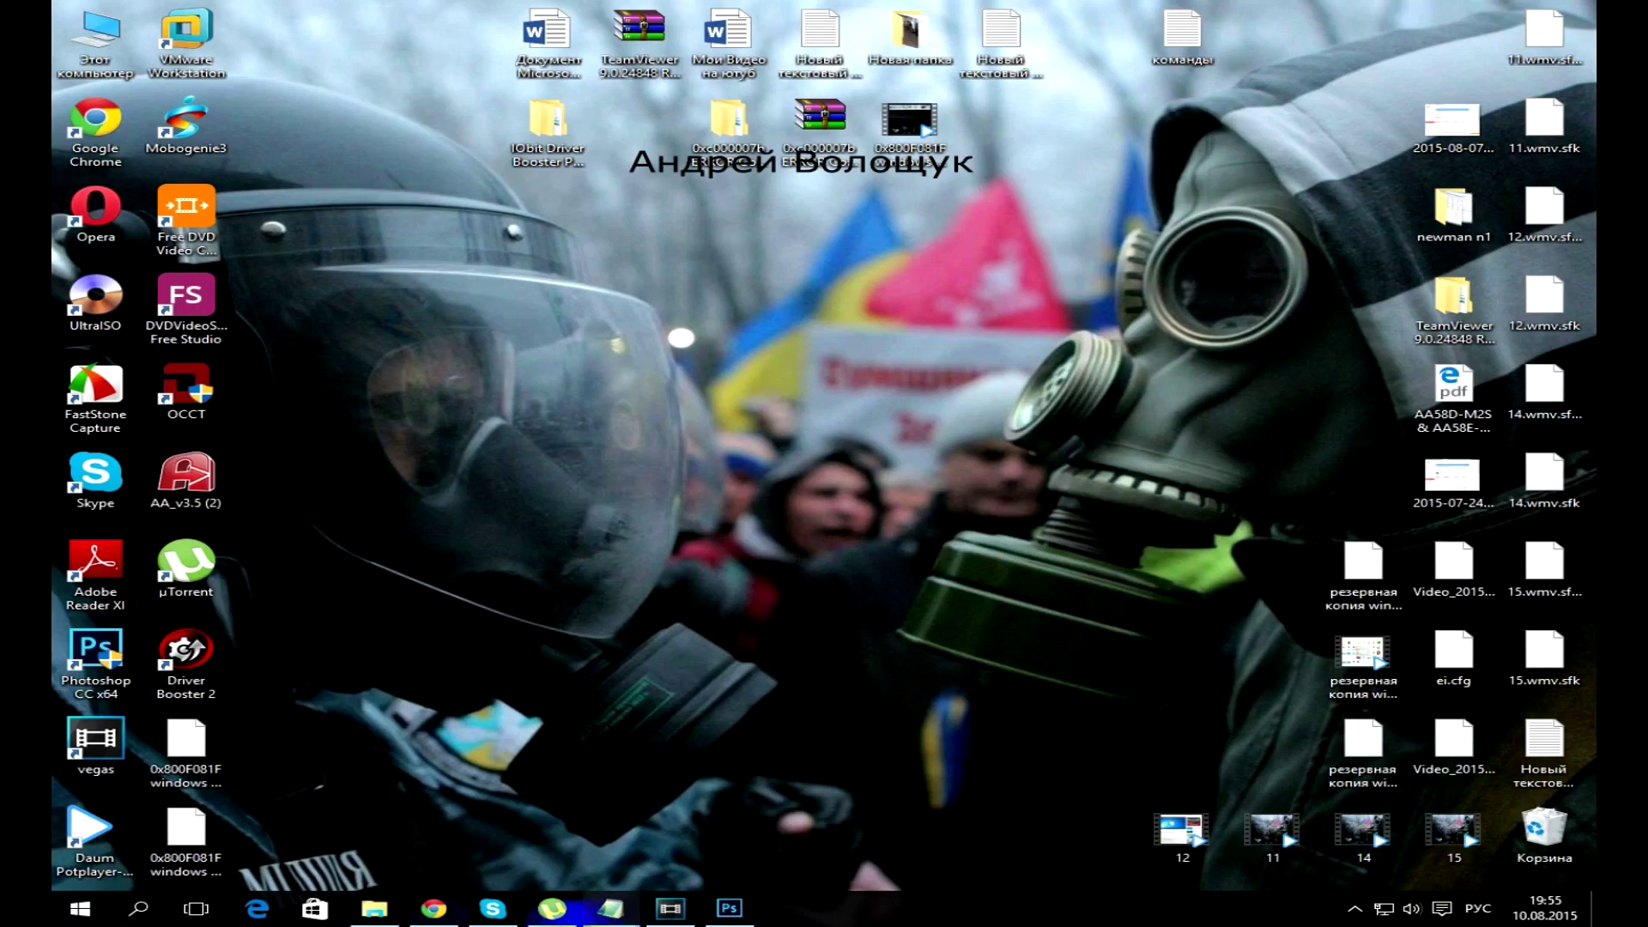
{"action": "left_click", "coordinate": [571, 11]}
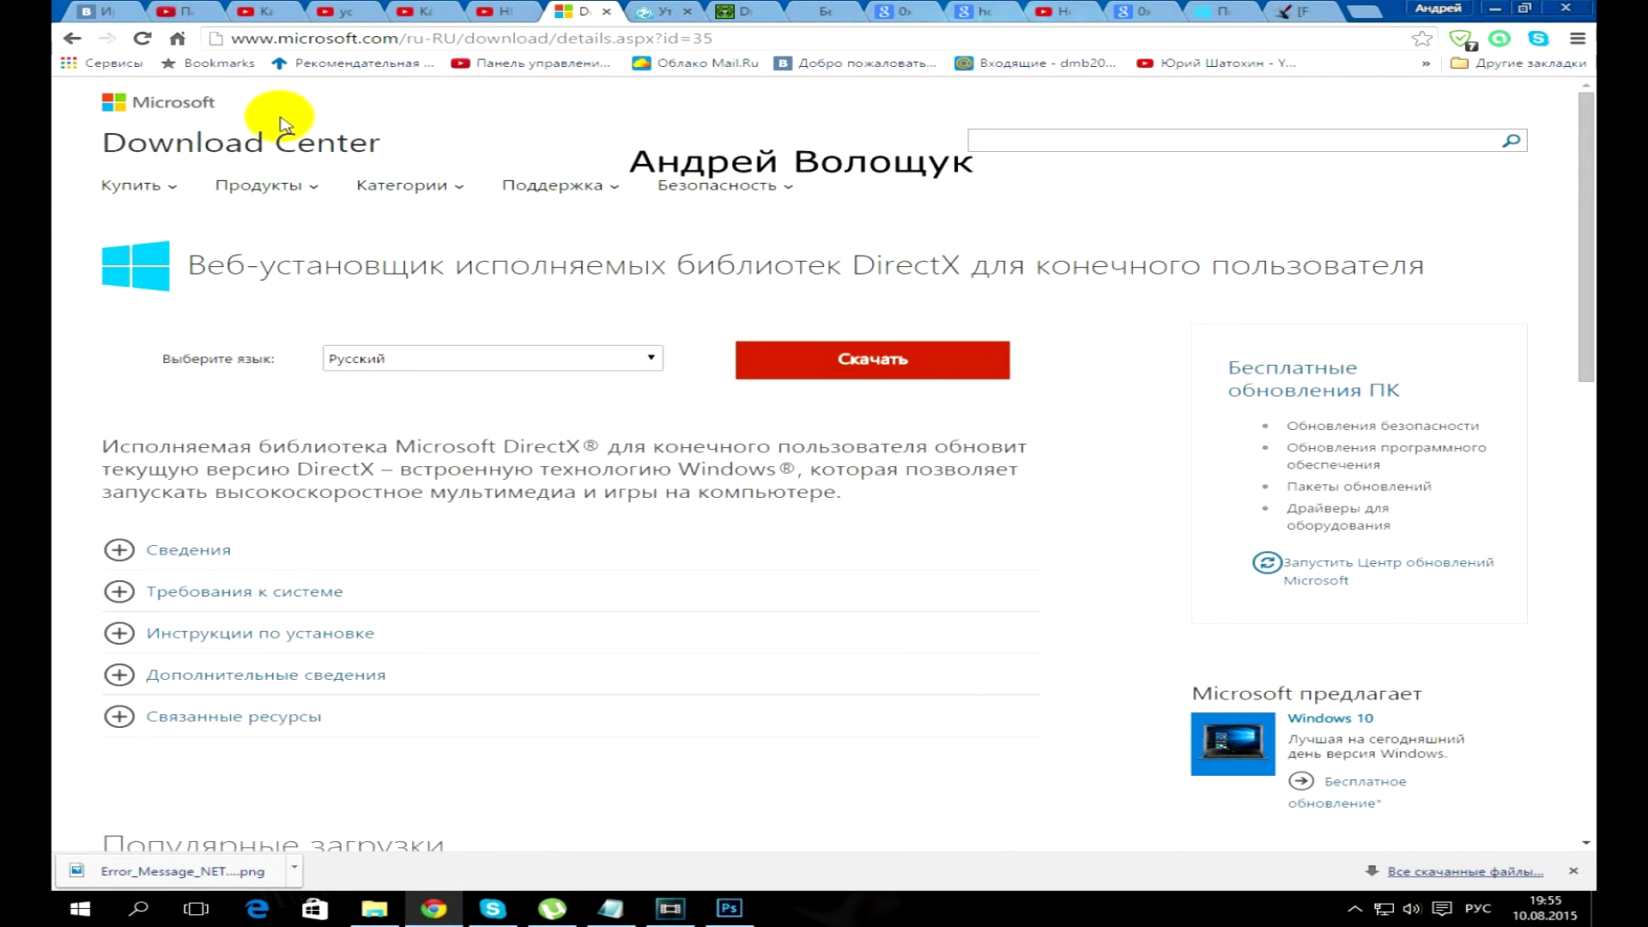
{"action": "left_click", "coordinate": [959, 369]}
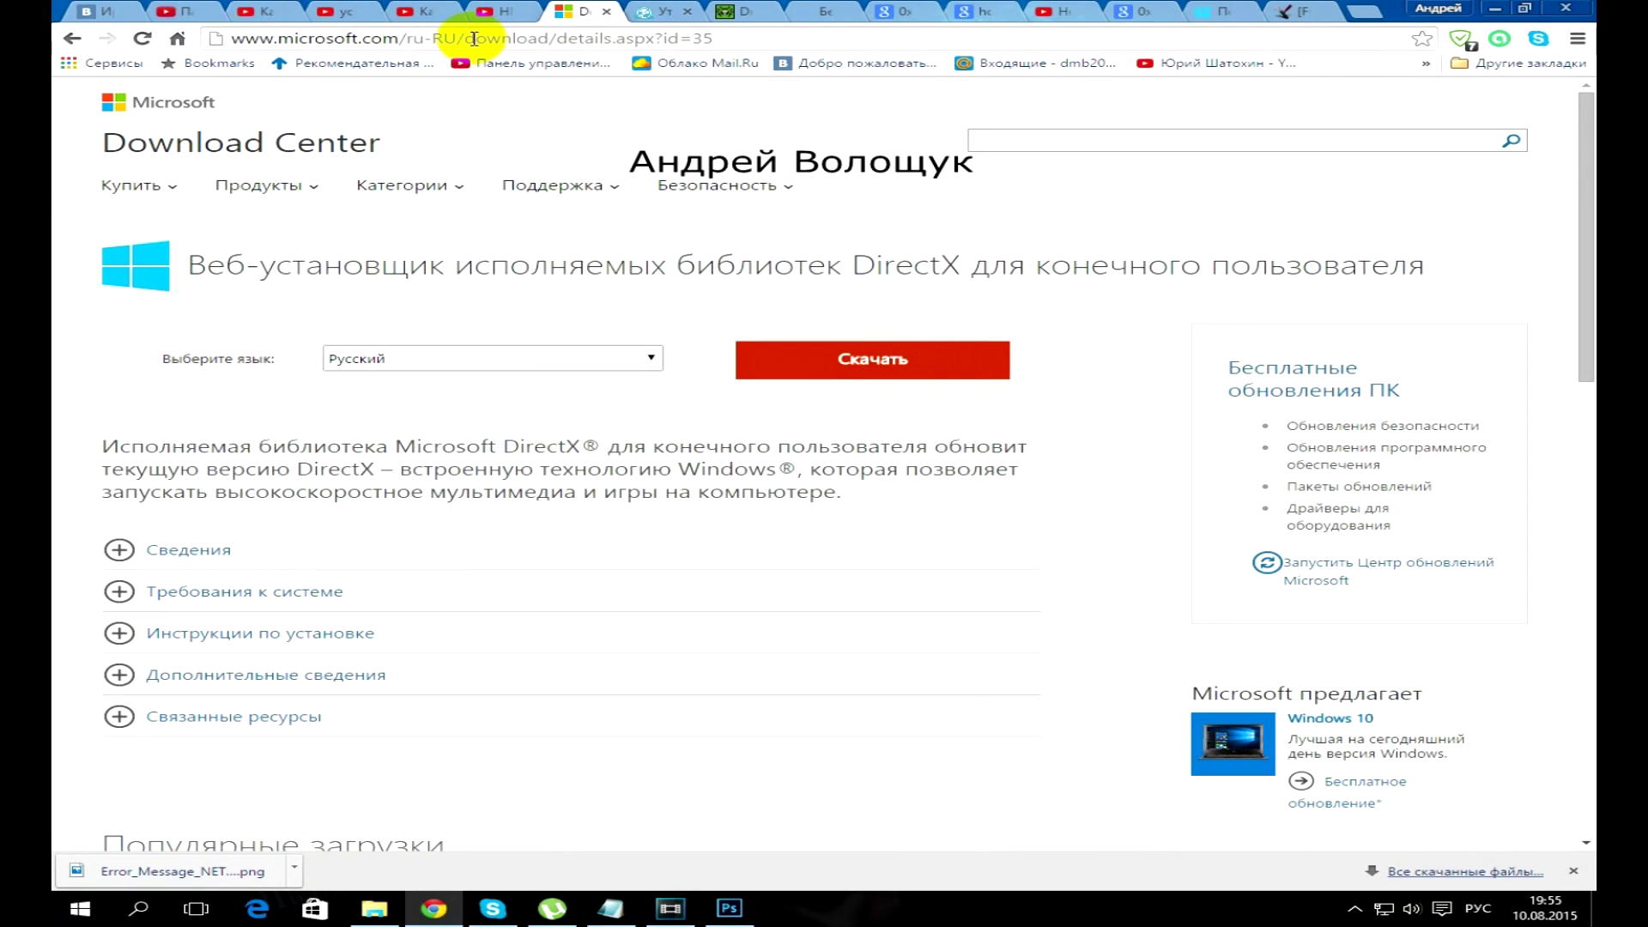
{"action": "left_click", "coordinate": [874, 374]}
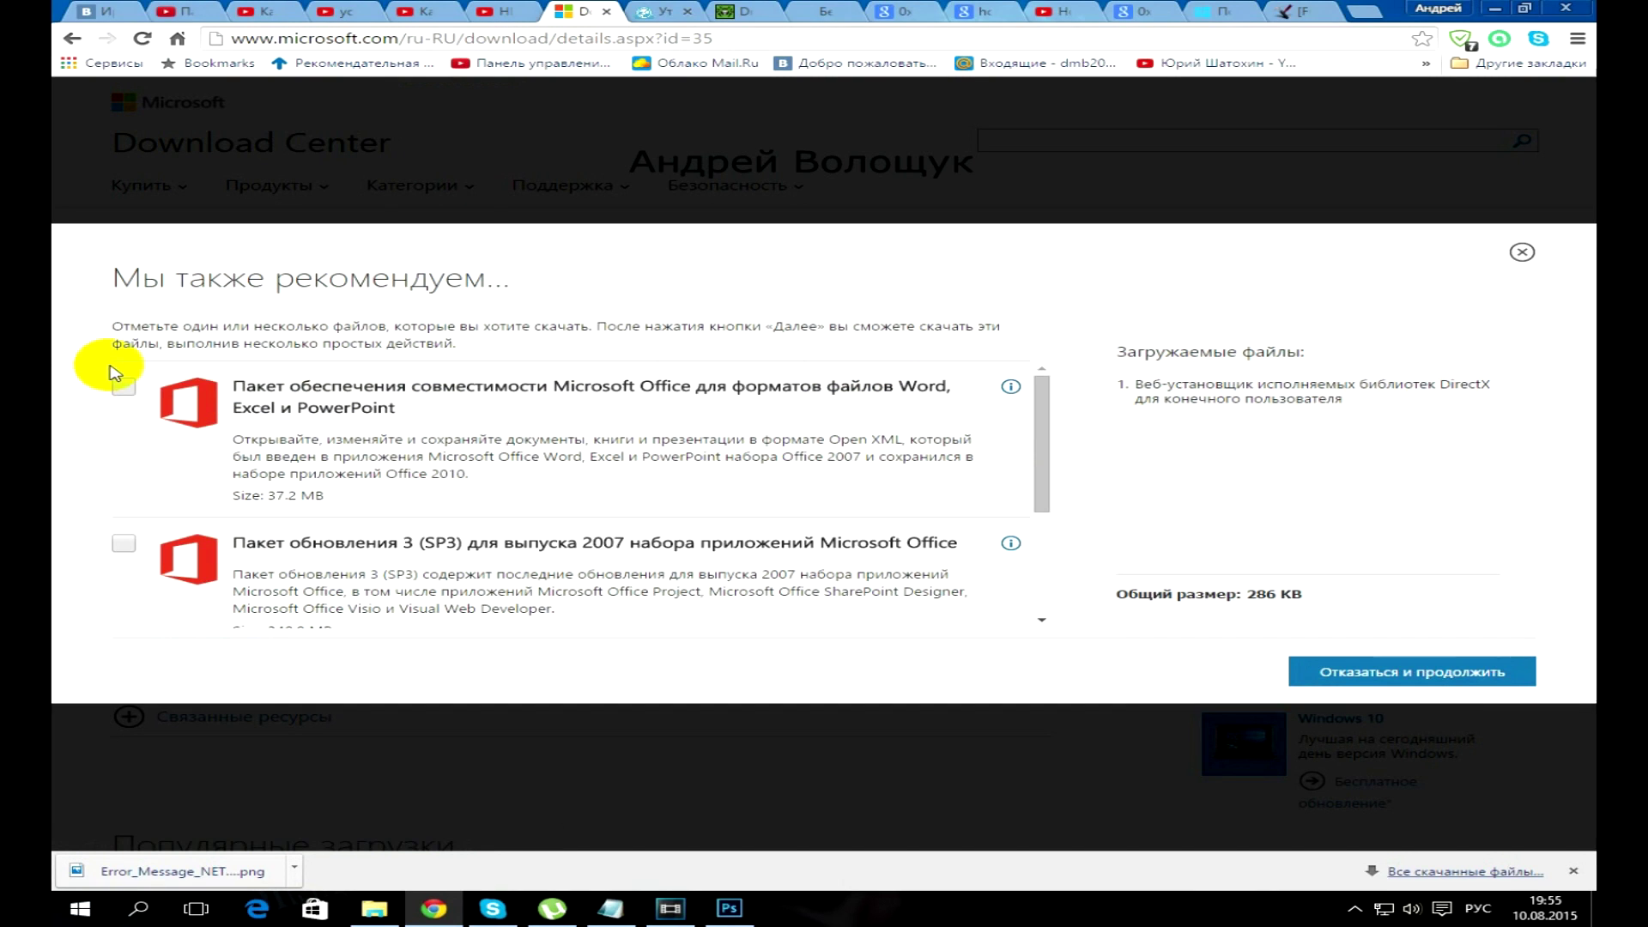
{"action": "left_click", "coordinate": [1355, 671]}
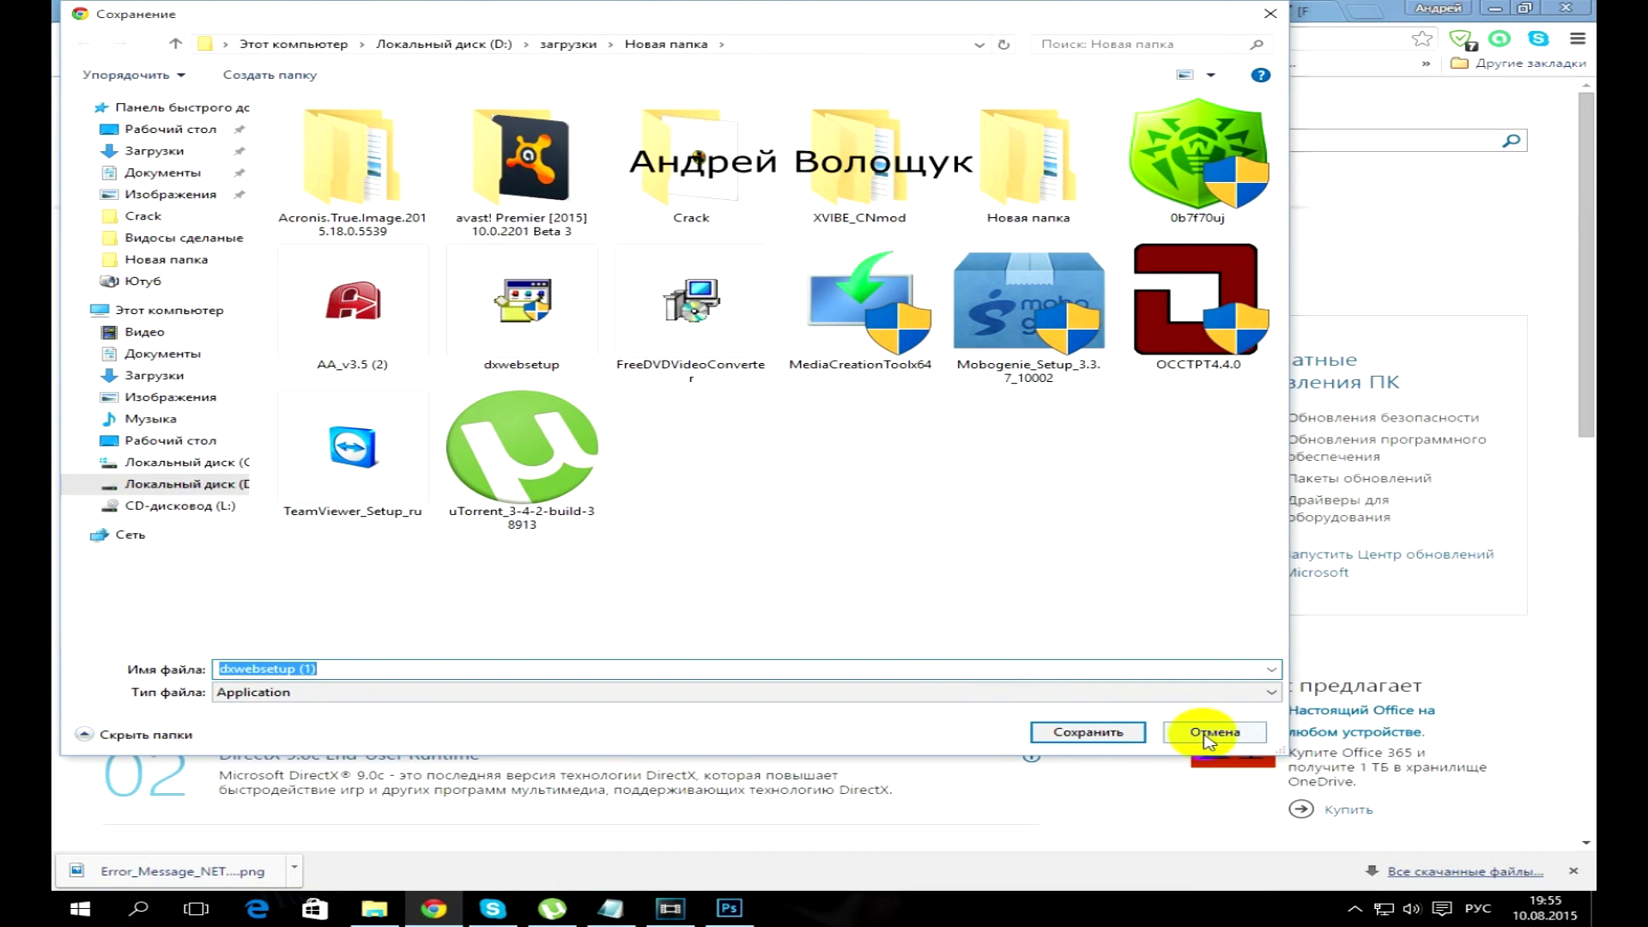
{"action": "left_click", "coordinate": [1107, 732]}
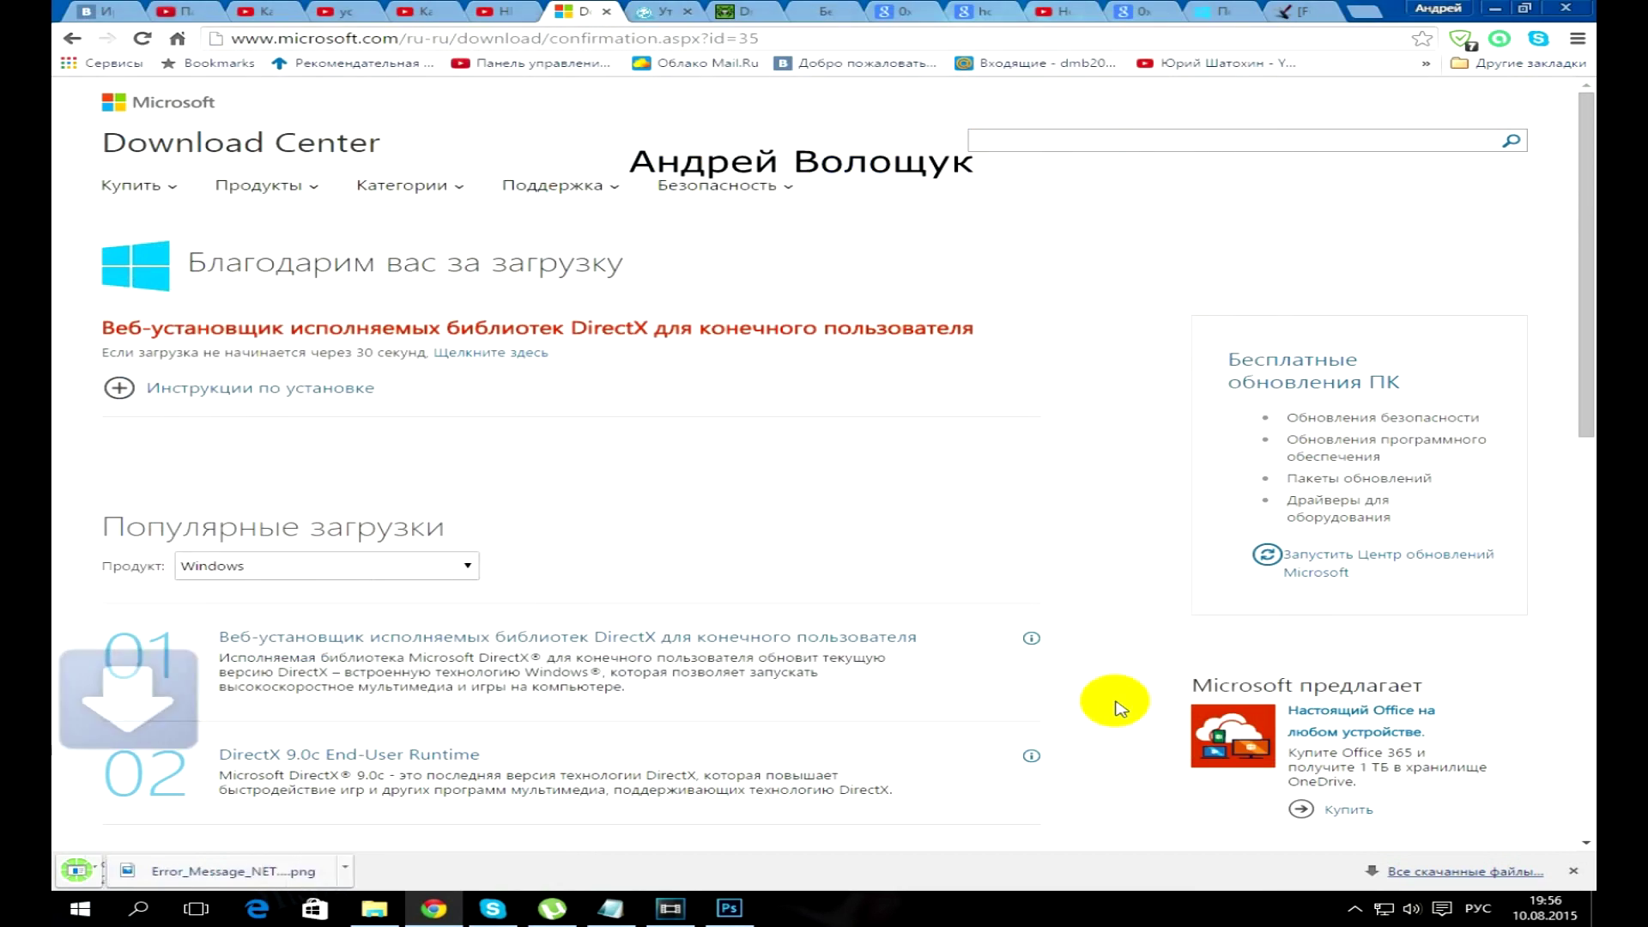
- Run dxwebsetup (1).exe, accept the licence, skip the Bing Bar, finish, and minimize Chrome
{"action": "left_click", "coordinate": [225, 868]}
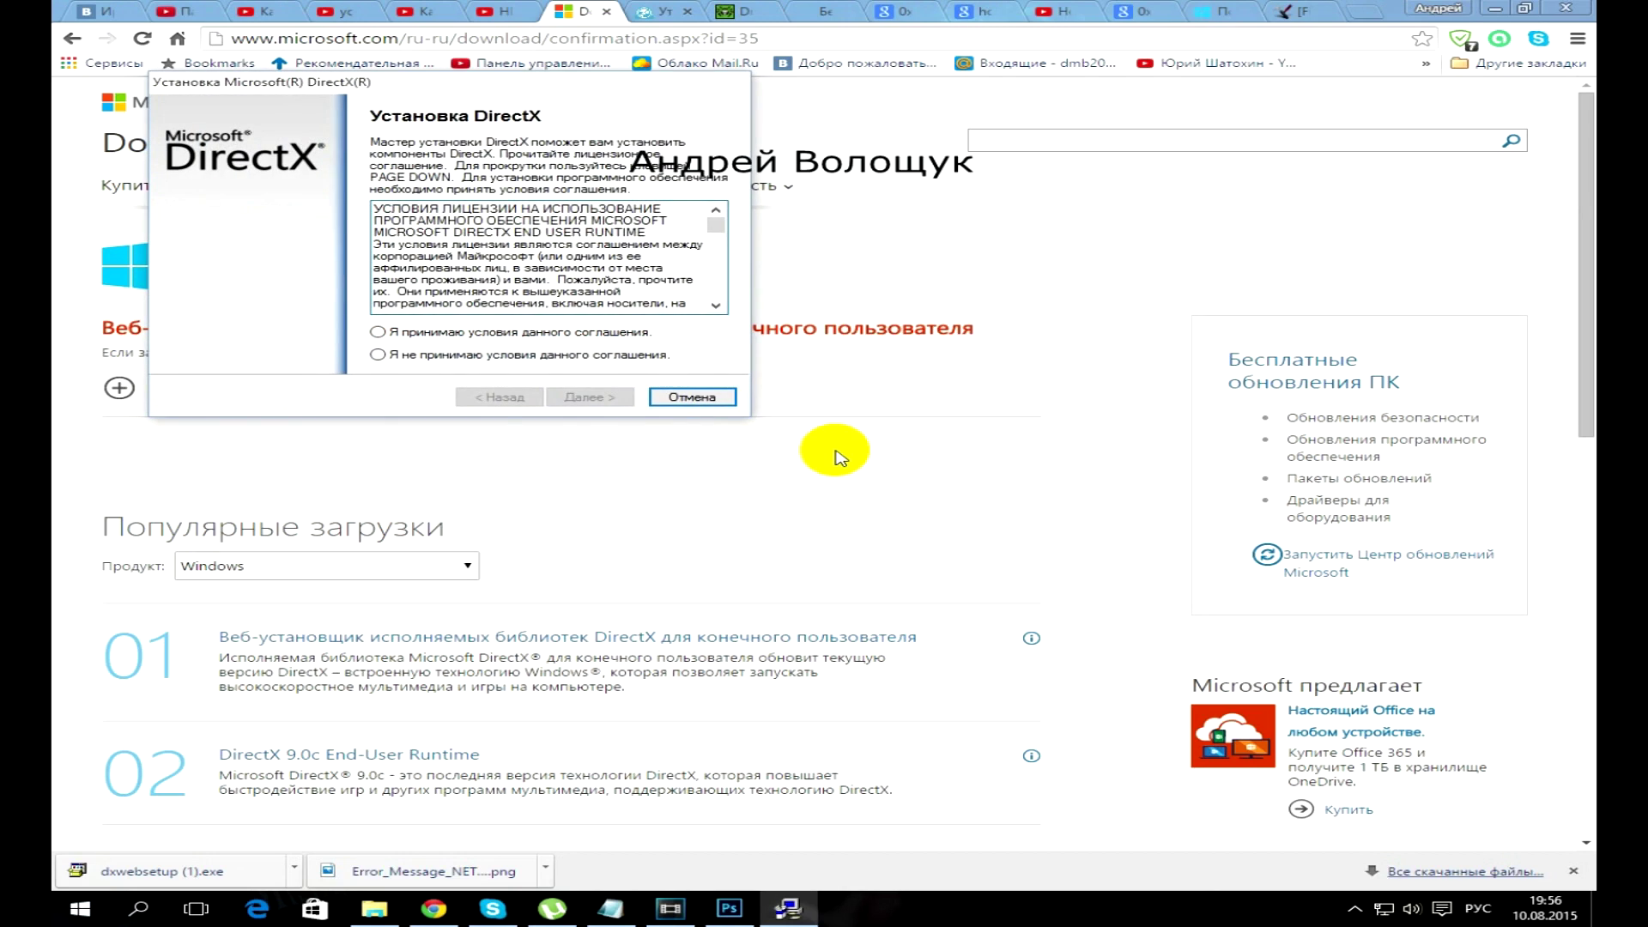
{"action": "left_click", "coordinate": [455, 334]}
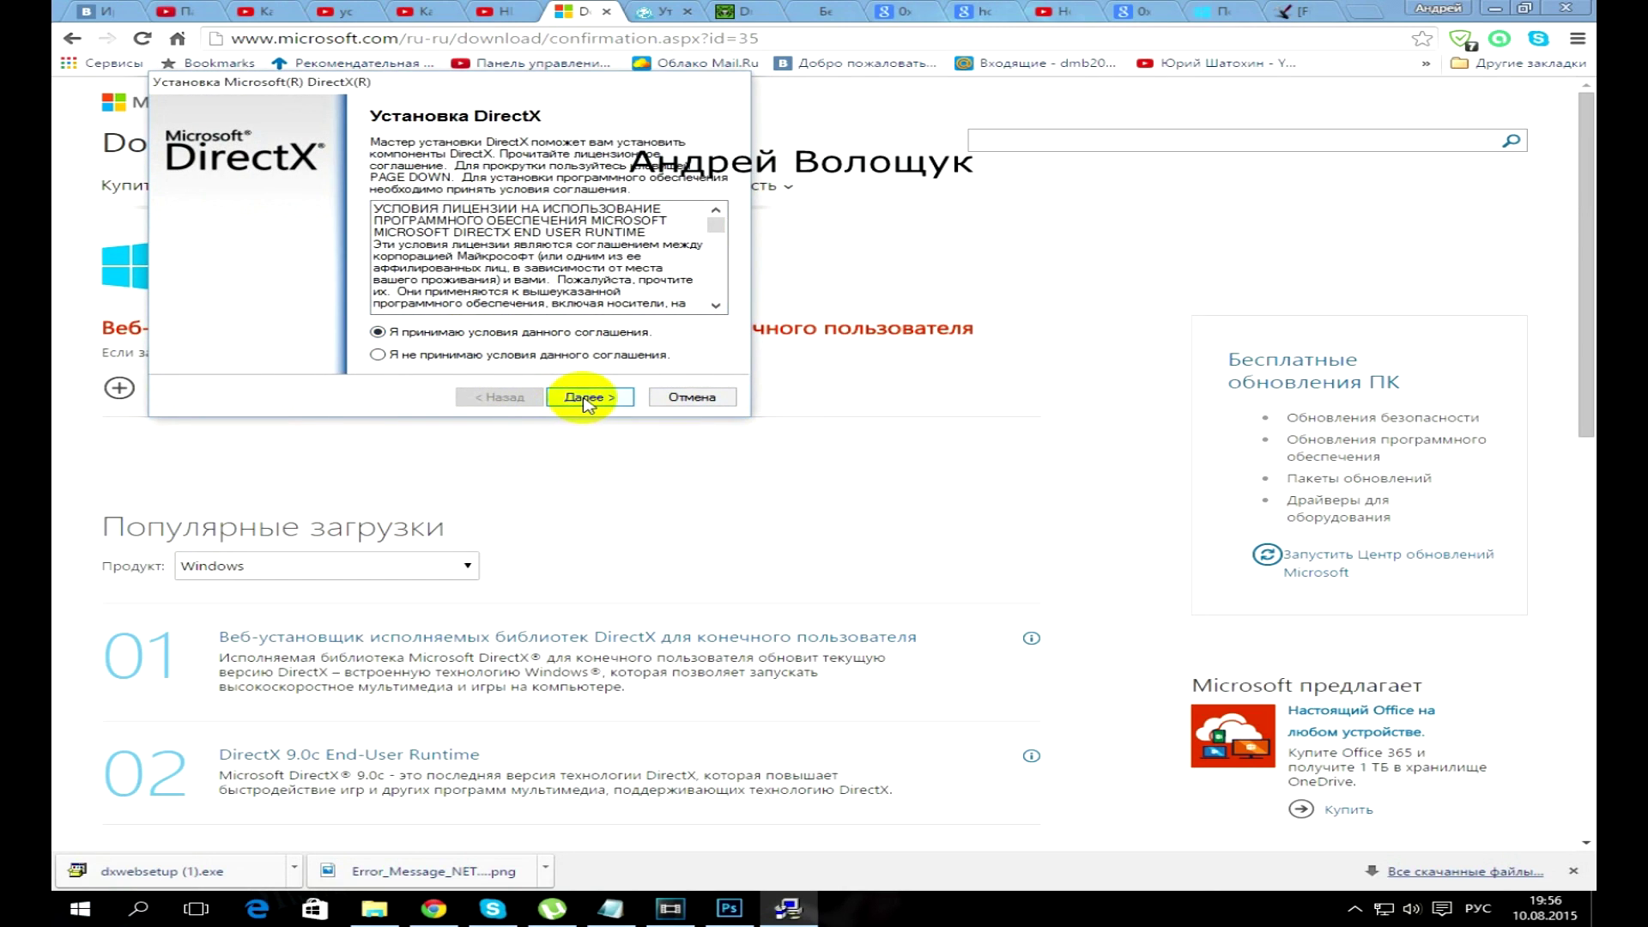
{"action": "left_click", "coordinate": [587, 399]}
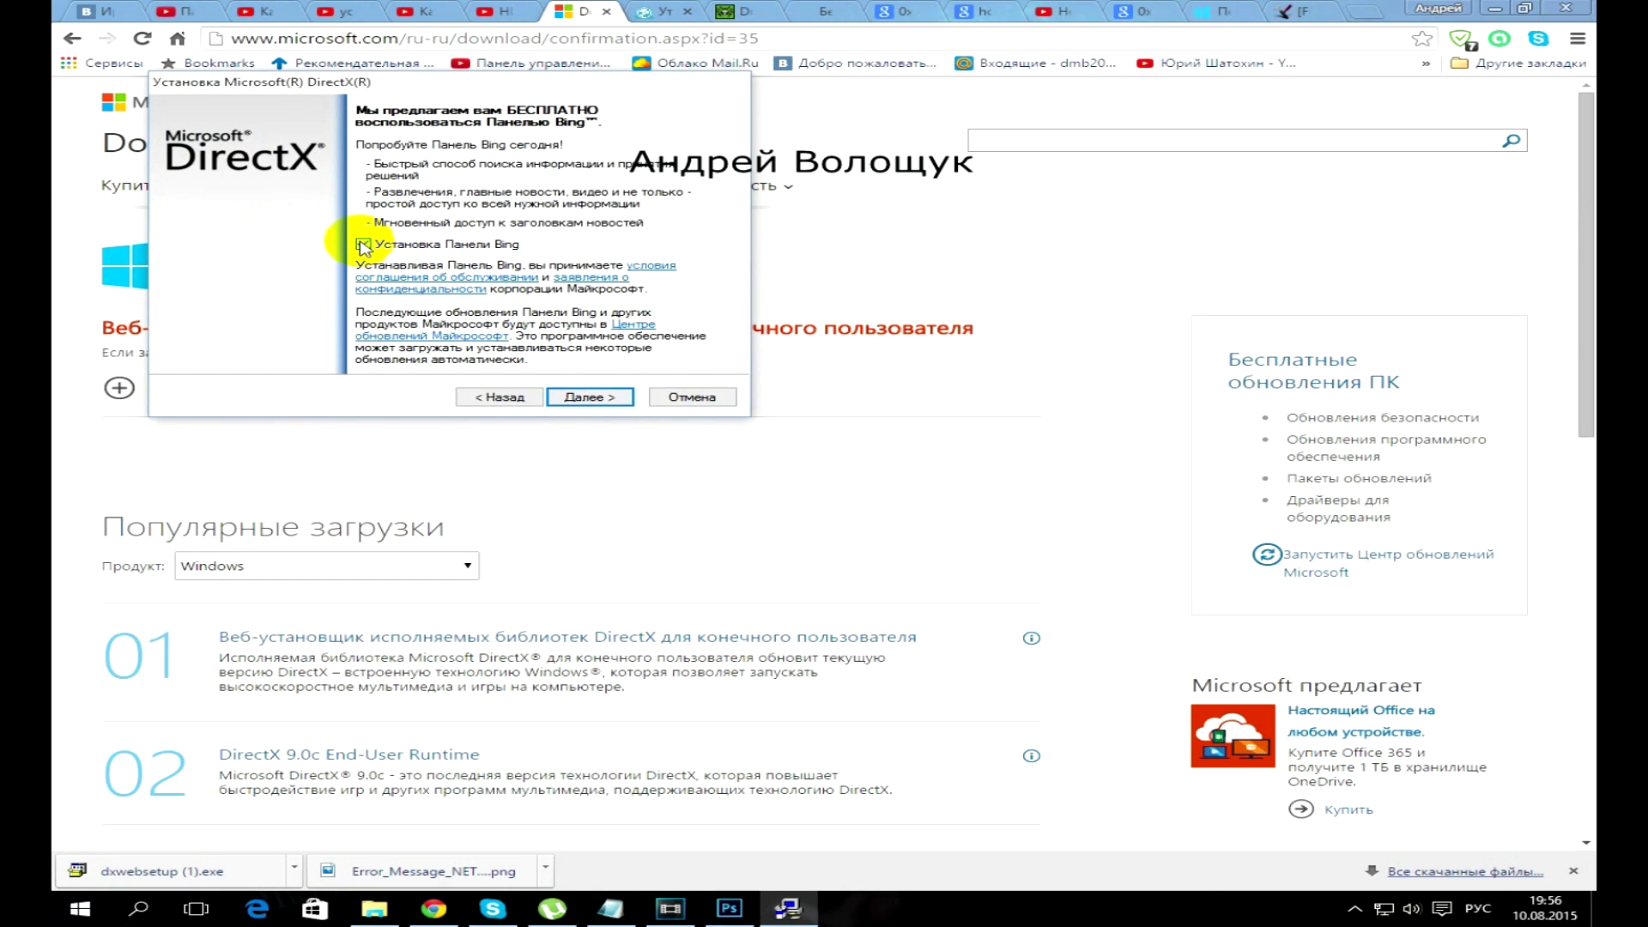
{"action": "left_click", "coordinate": [589, 397]}
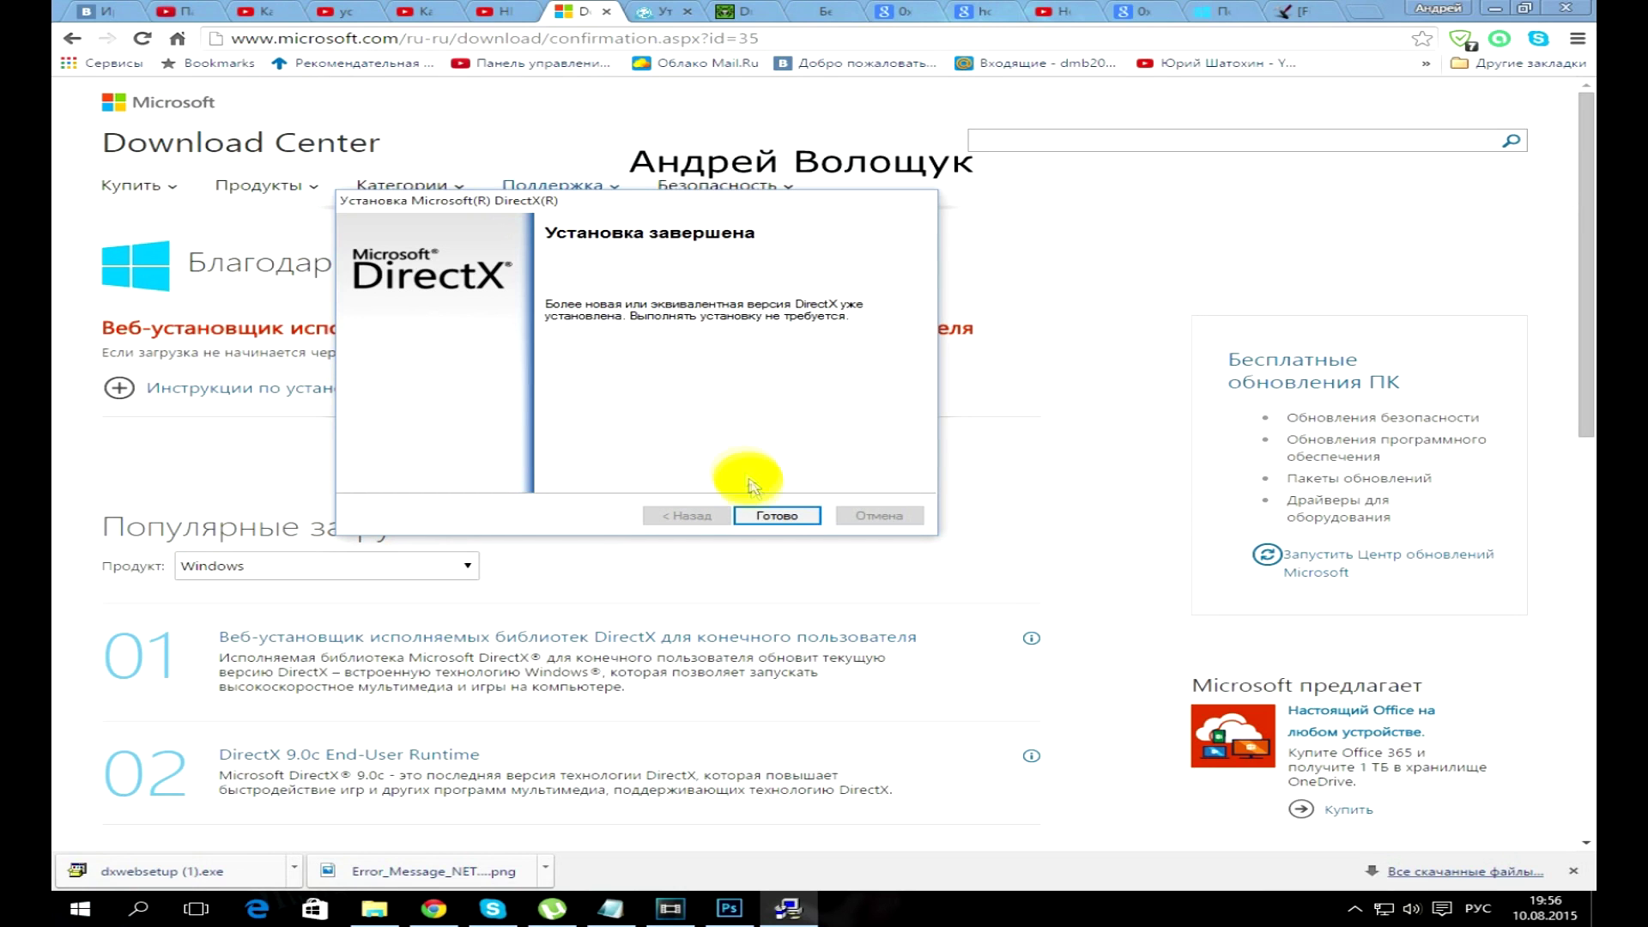
{"action": "left_click", "coordinate": [760, 515]}
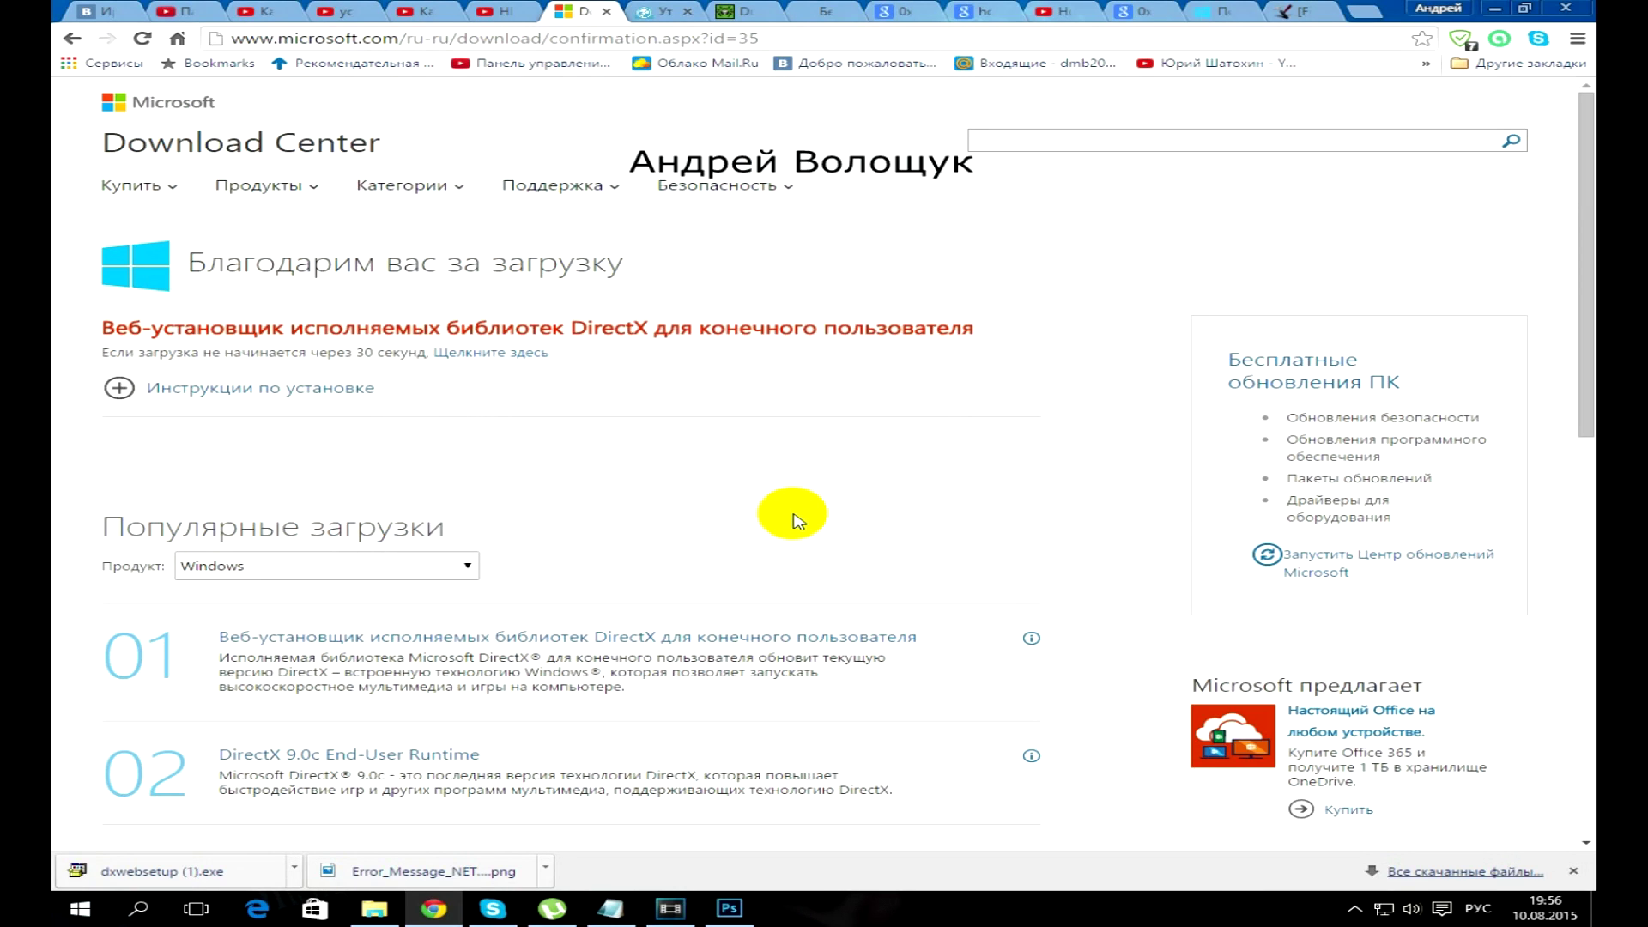
{"action": "left_click", "coordinate": [1497, 10]}
- Copy all eight DLL files from the 0xc000007b ERROR folder
{"action": "double_click", "coordinate": [807, 125]}
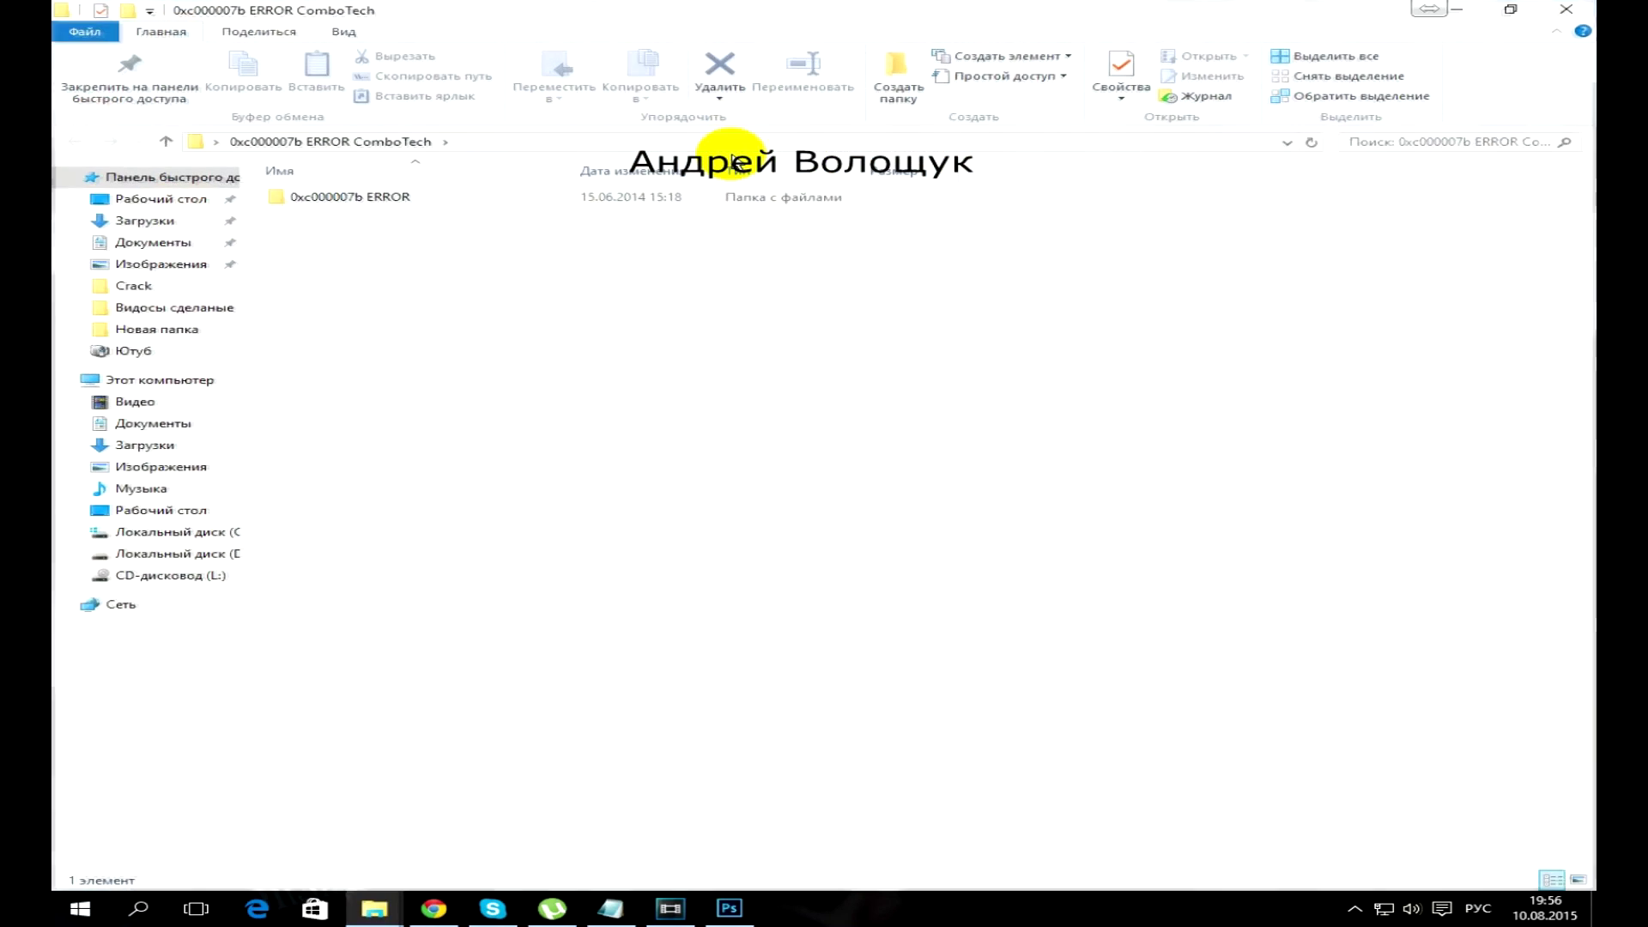
{"action": "double_click", "coordinate": [314, 192]}
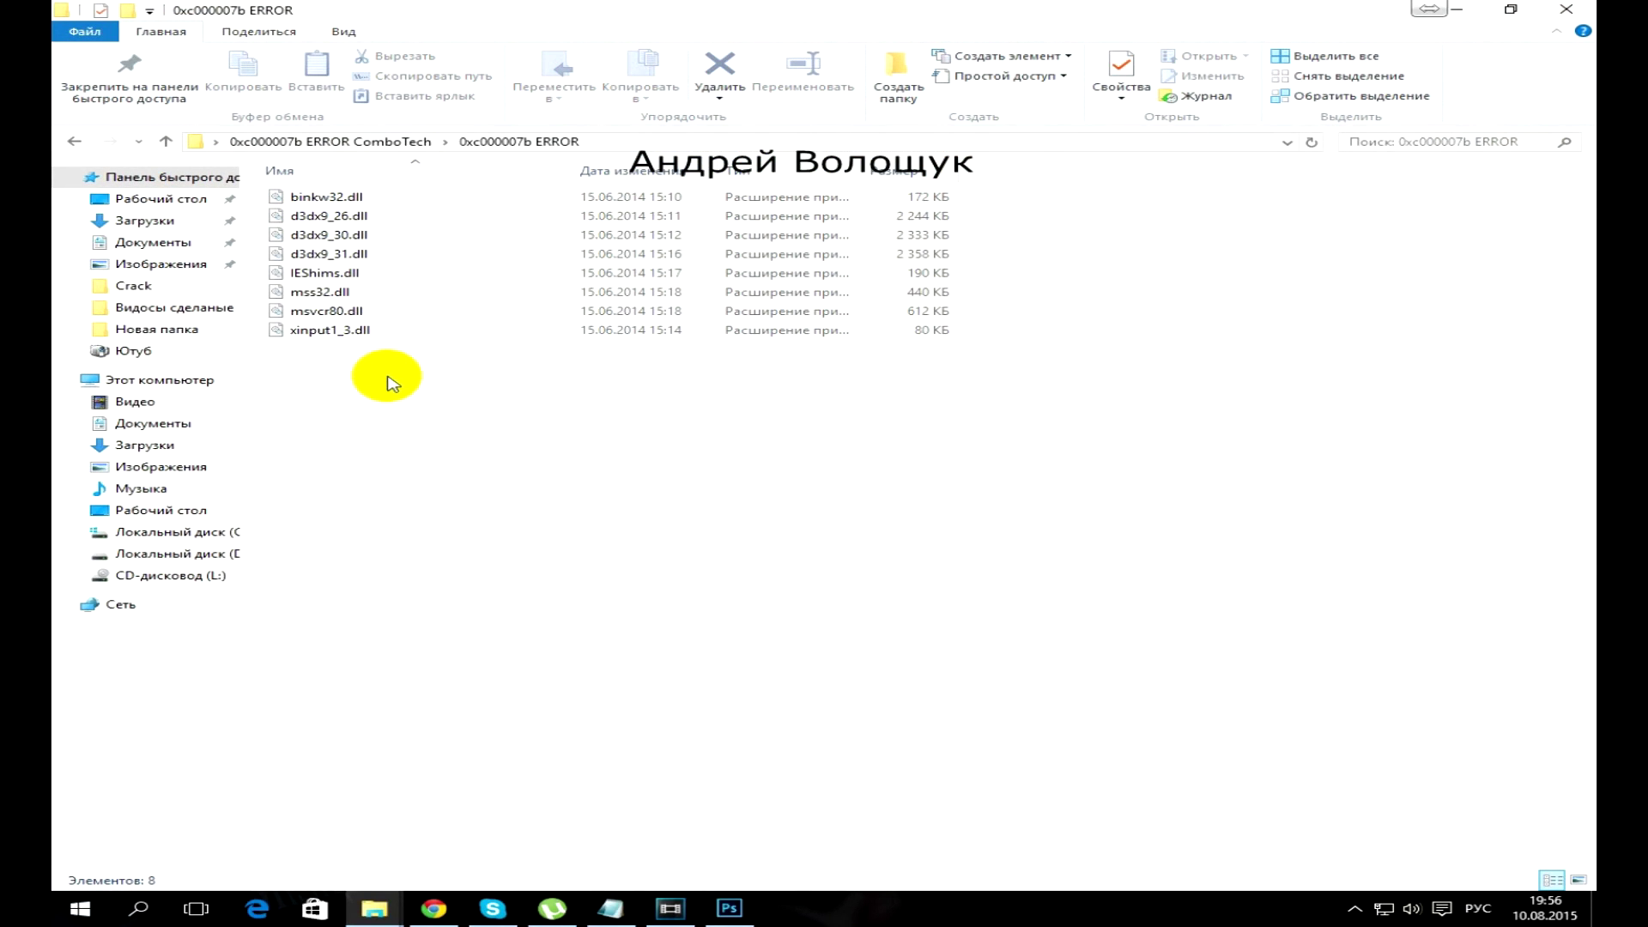
{"action": "left_click_drag", "start_coordinate": [391, 382], "coordinate": [368, 199]}
{"action": "right_click", "coordinate": [368, 203]}
{"action": "left_click", "coordinate": [403, 388]}
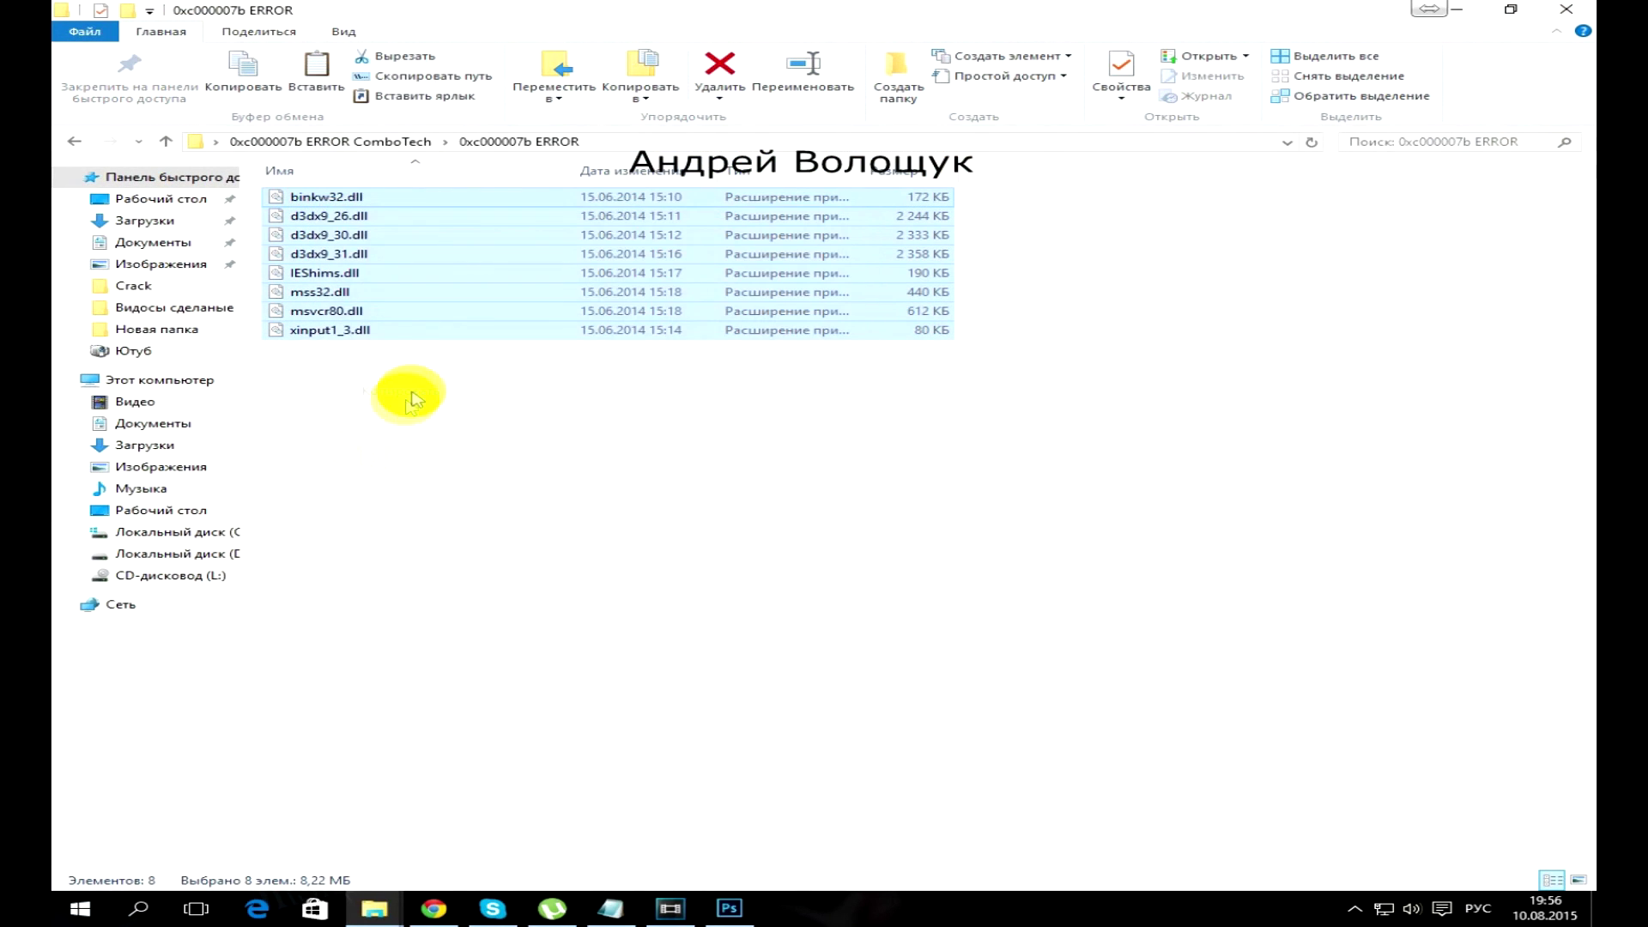
- Paste the DLLs into C:\Windows\SysWOW64 and close File Explorer
{"action": "left_click", "coordinate": [216, 540]}
{"action": "double_click", "coordinate": [311, 316]}
{"action": "scroll", "coordinate": [397, 703], "scroll_direction": "down", "scroll_amount": 15}
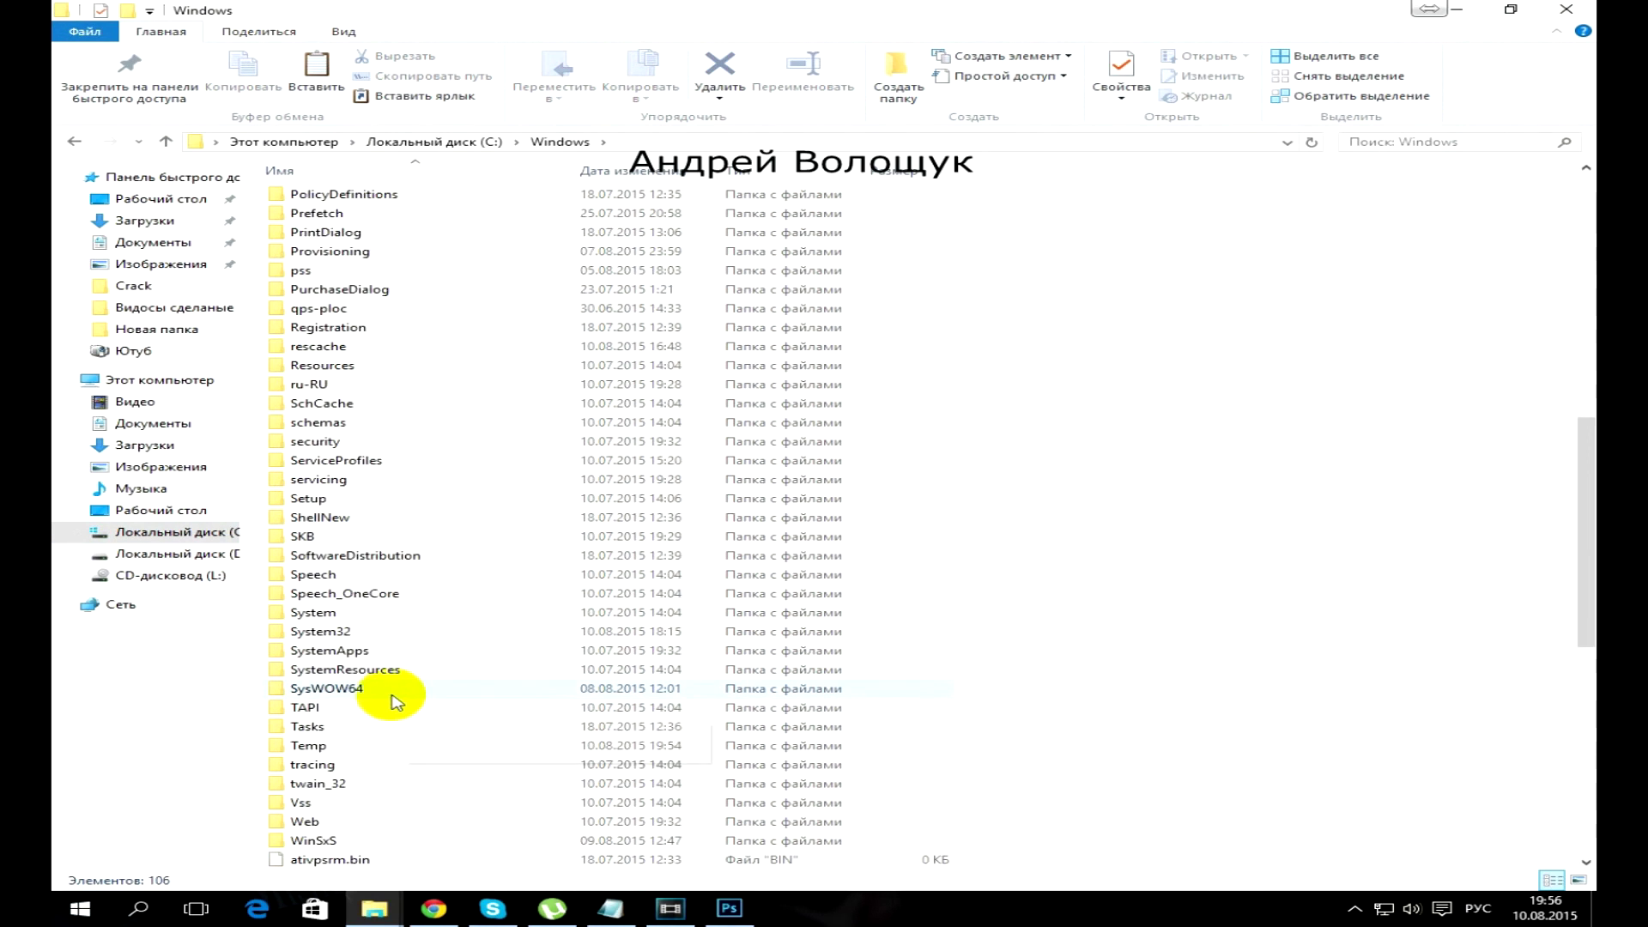
{"action": "double_click", "coordinate": [341, 692]}
{"action": "right_click", "coordinate": [1123, 307]}
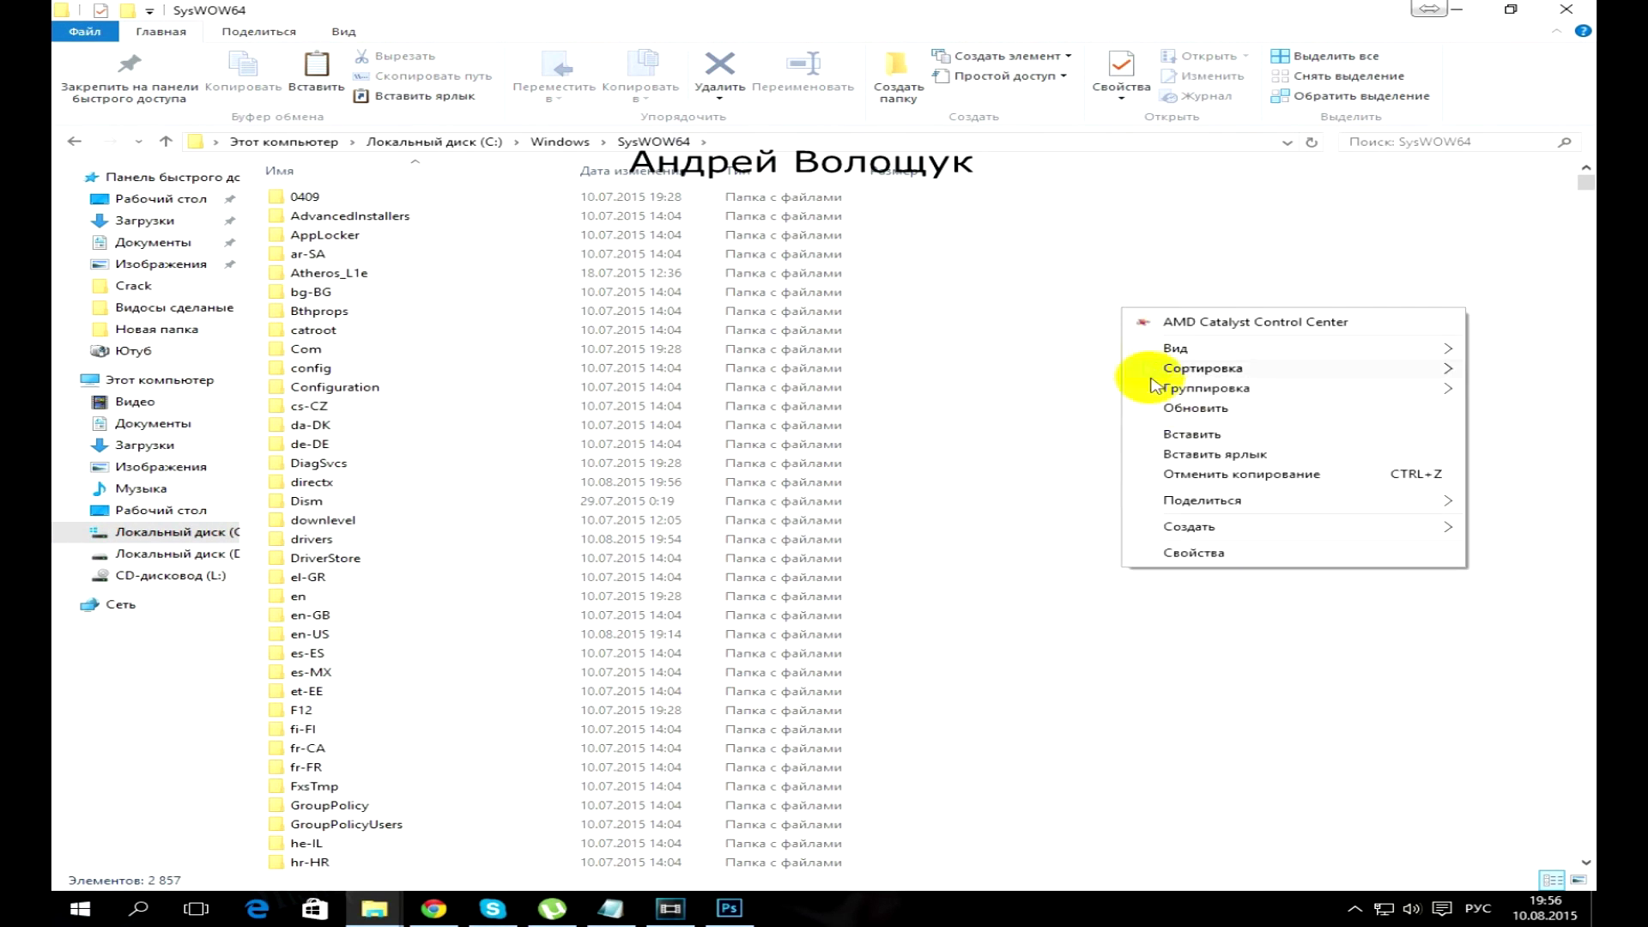
{"action": "left_click", "coordinate": [1192, 434]}
{"action": "left_click", "coordinate": [1567, 8]}
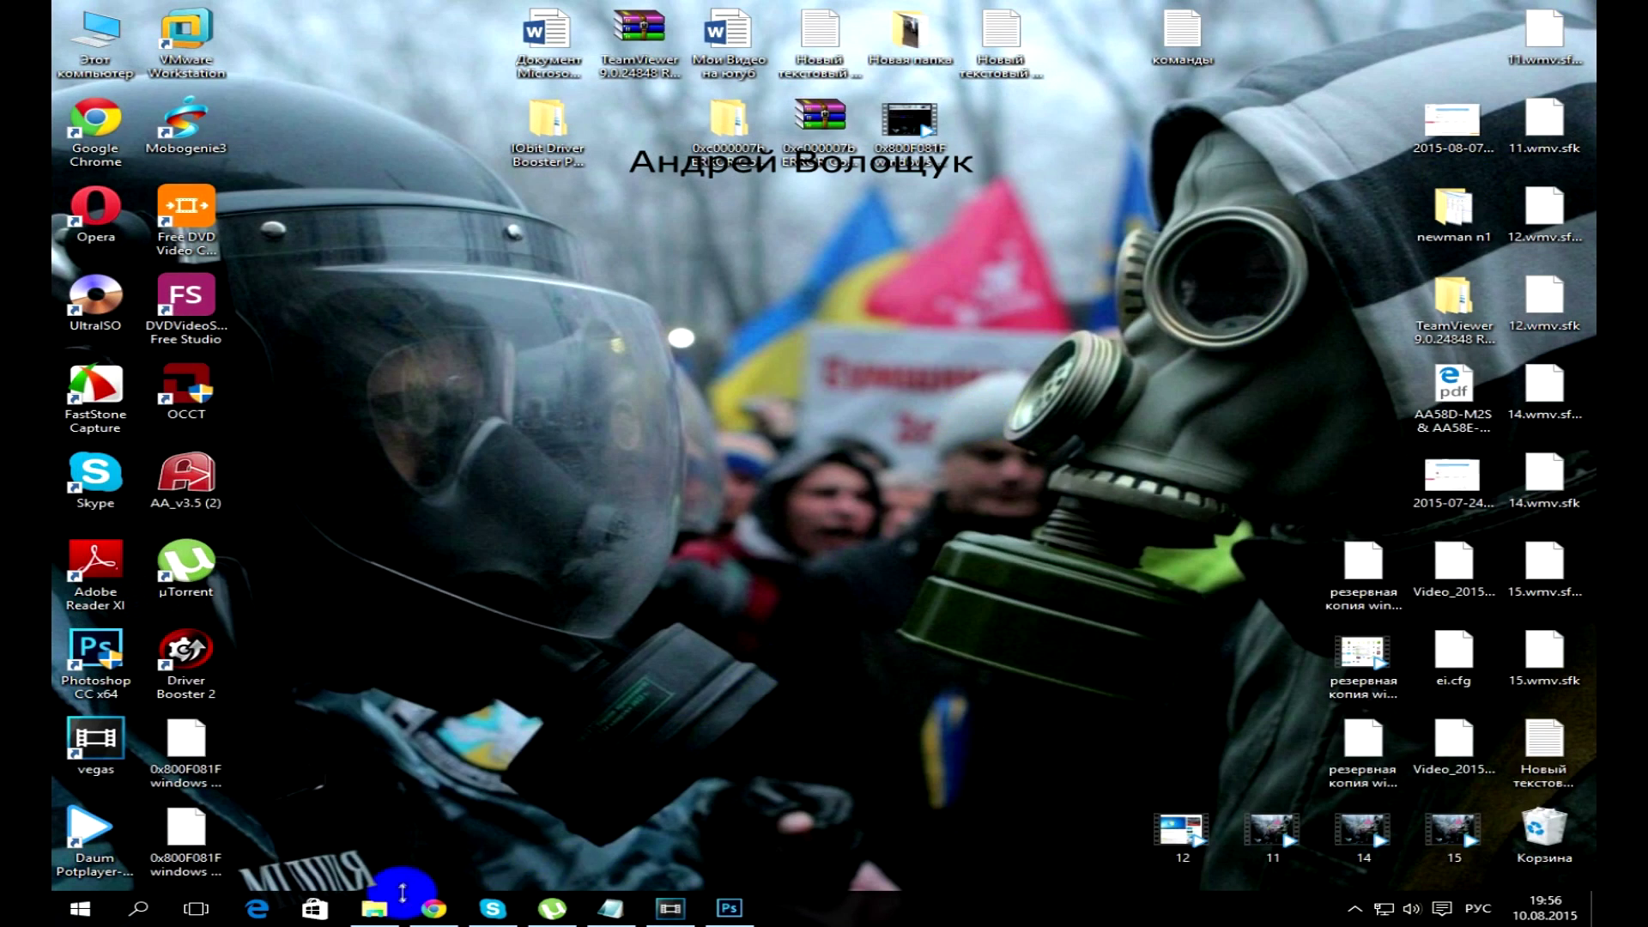
- Download the Reg Organizer 7.15 installer, reg-organizer-setup, from the chemtable.com tab
{"action": "left_click", "coordinate": [429, 910]}
{"action": "left_click", "coordinate": [740, 10]}
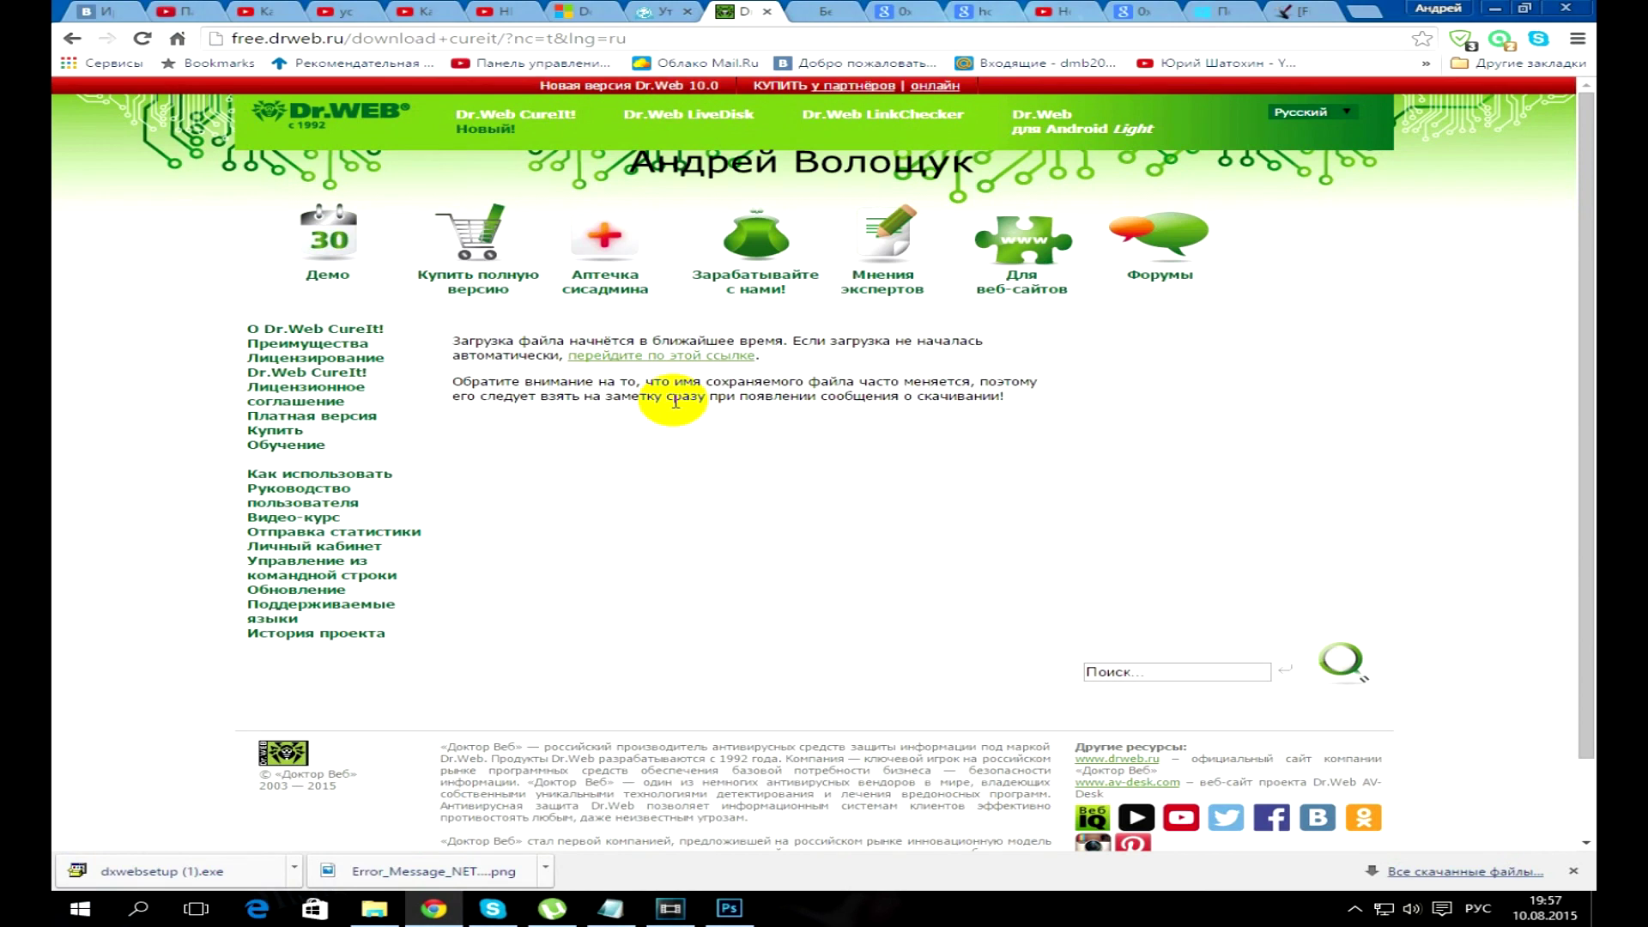
{"action": "left_click", "coordinate": [815, 13]}
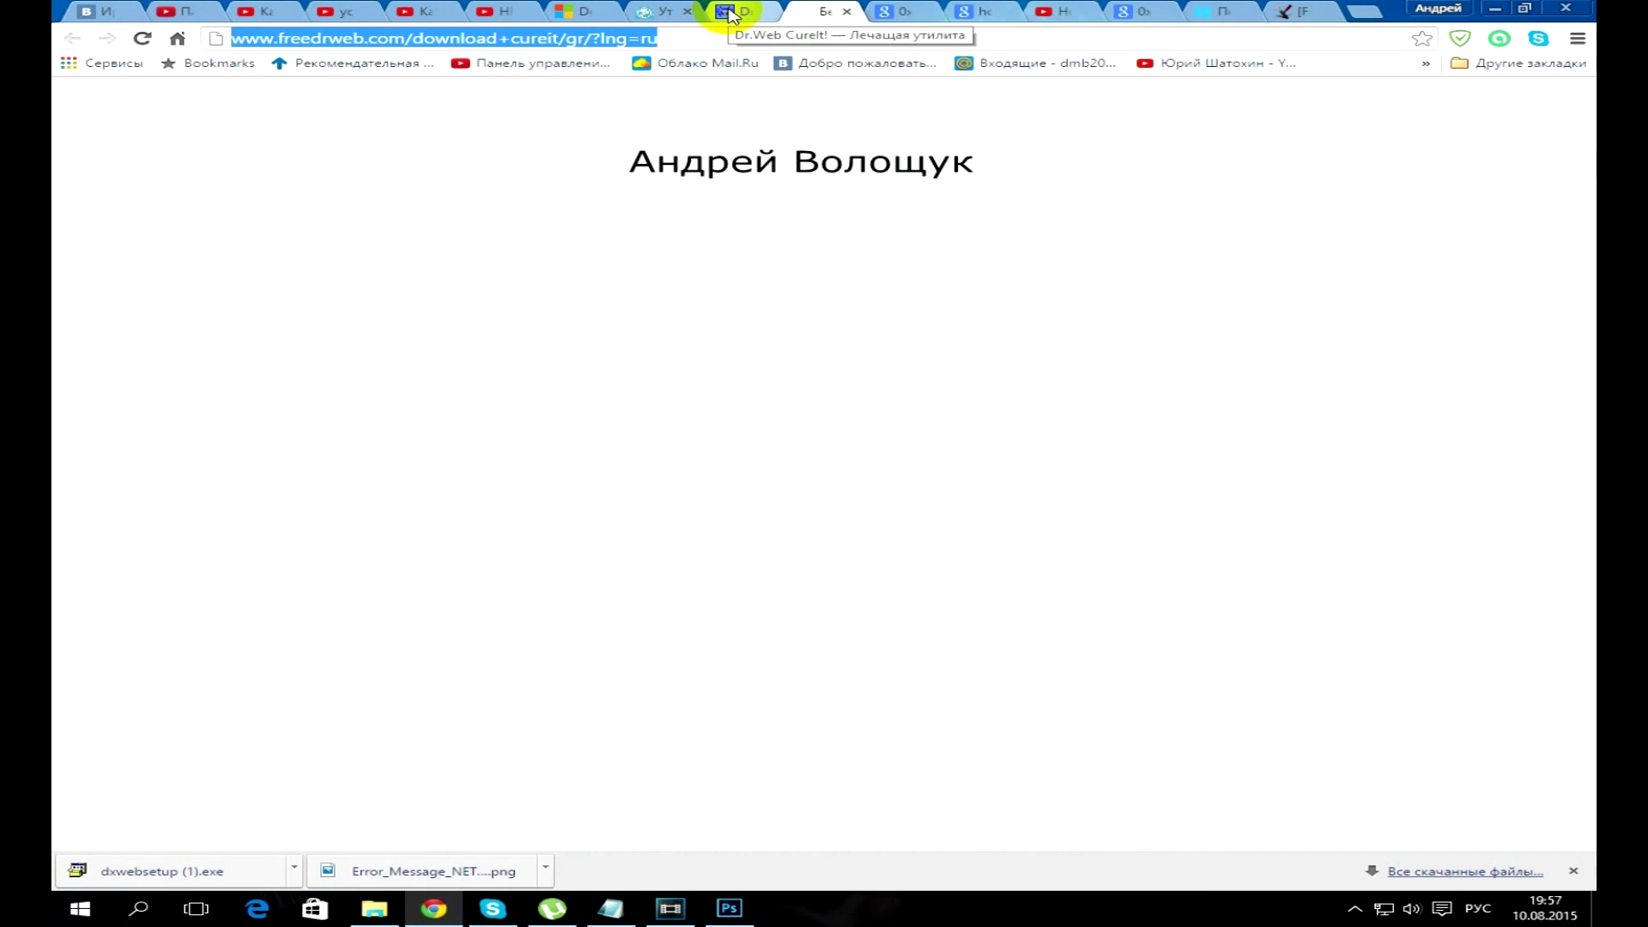
{"action": "left_click", "coordinate": [657, 11]}
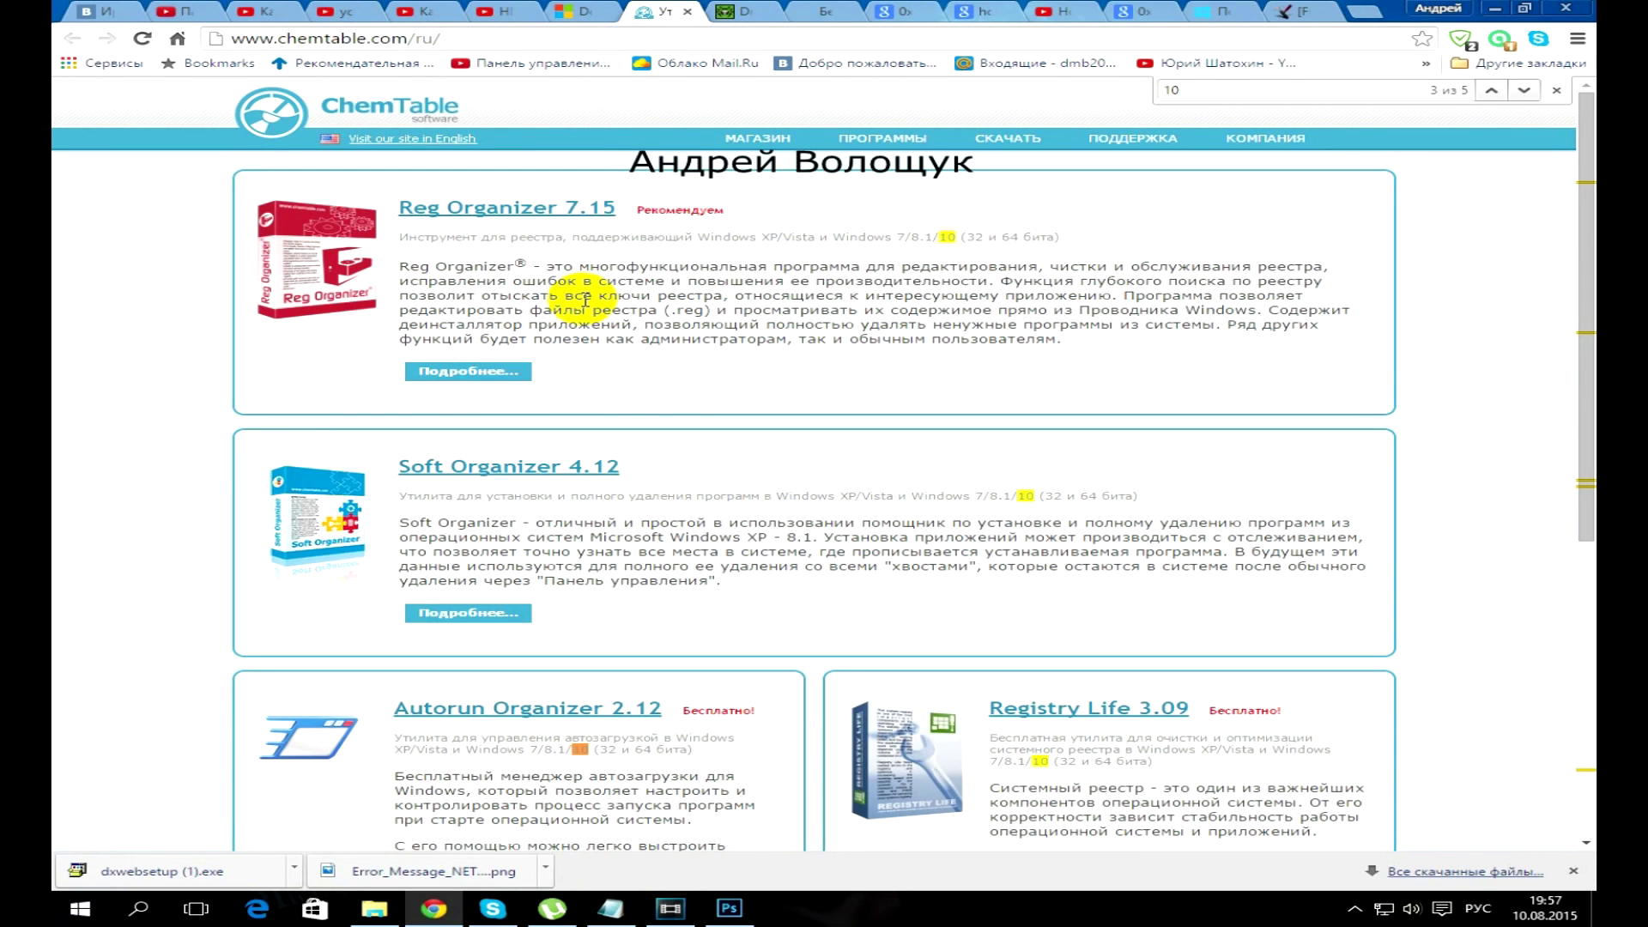
{"action": "left_click", "coordinate": [476, 372]}
{"action": "left_click", "coordinate": [678, 444]}
{"action": "key", "text": "Return"}
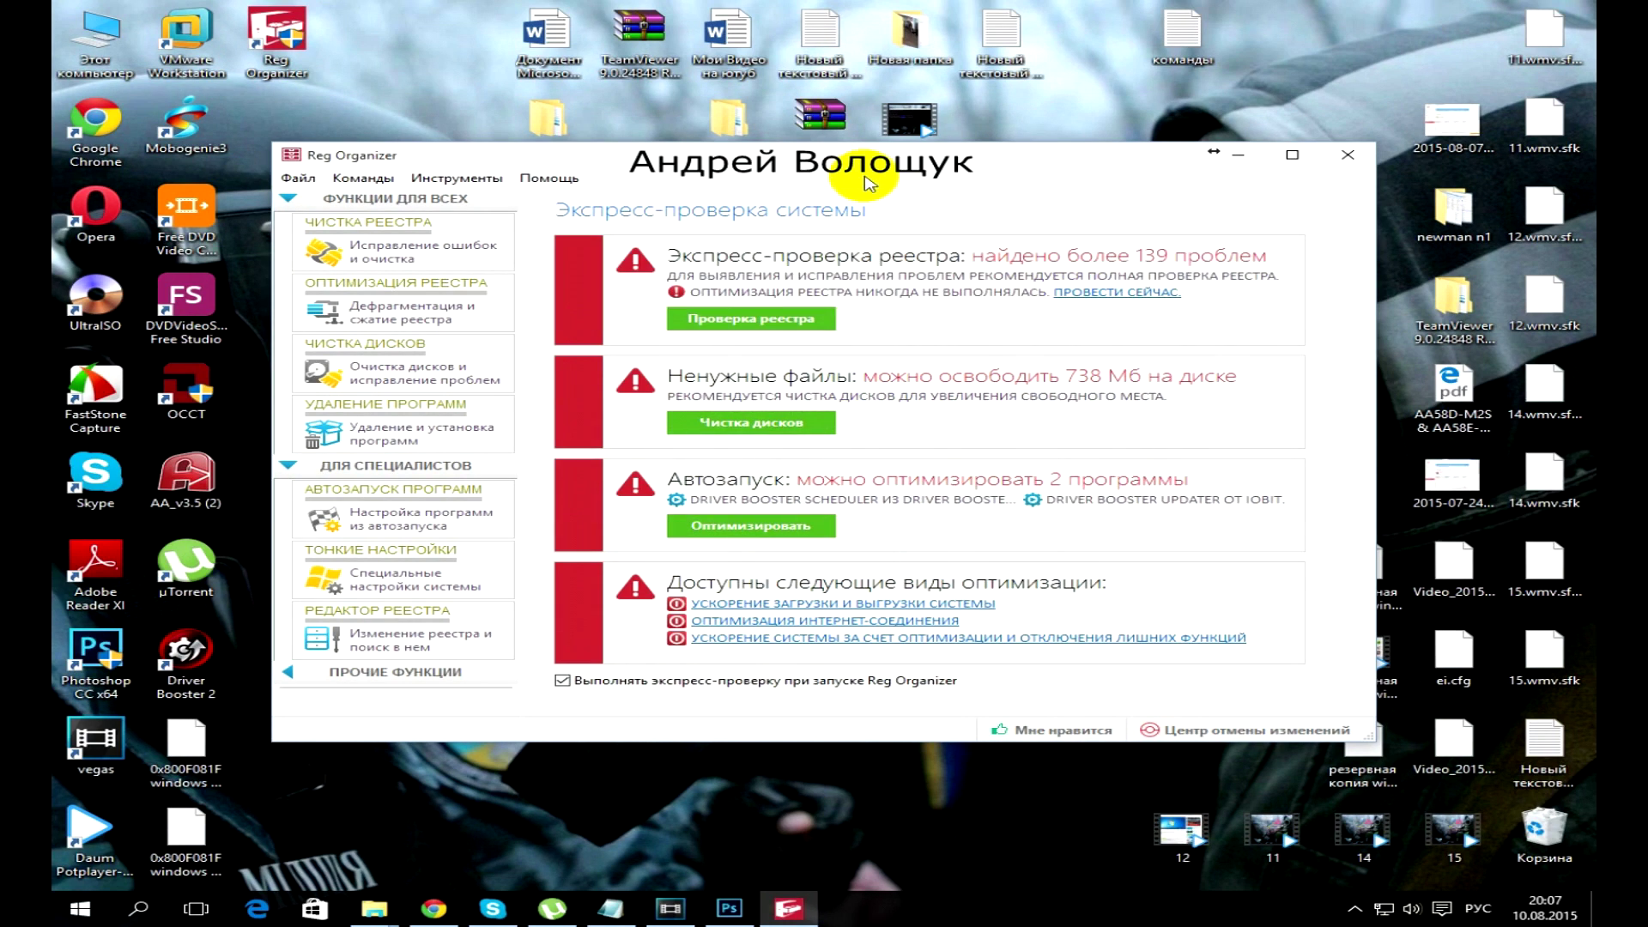
- Run the registry check and fix all 752 problems found
{"action": "left_click", "coordinate": [738, 311]}
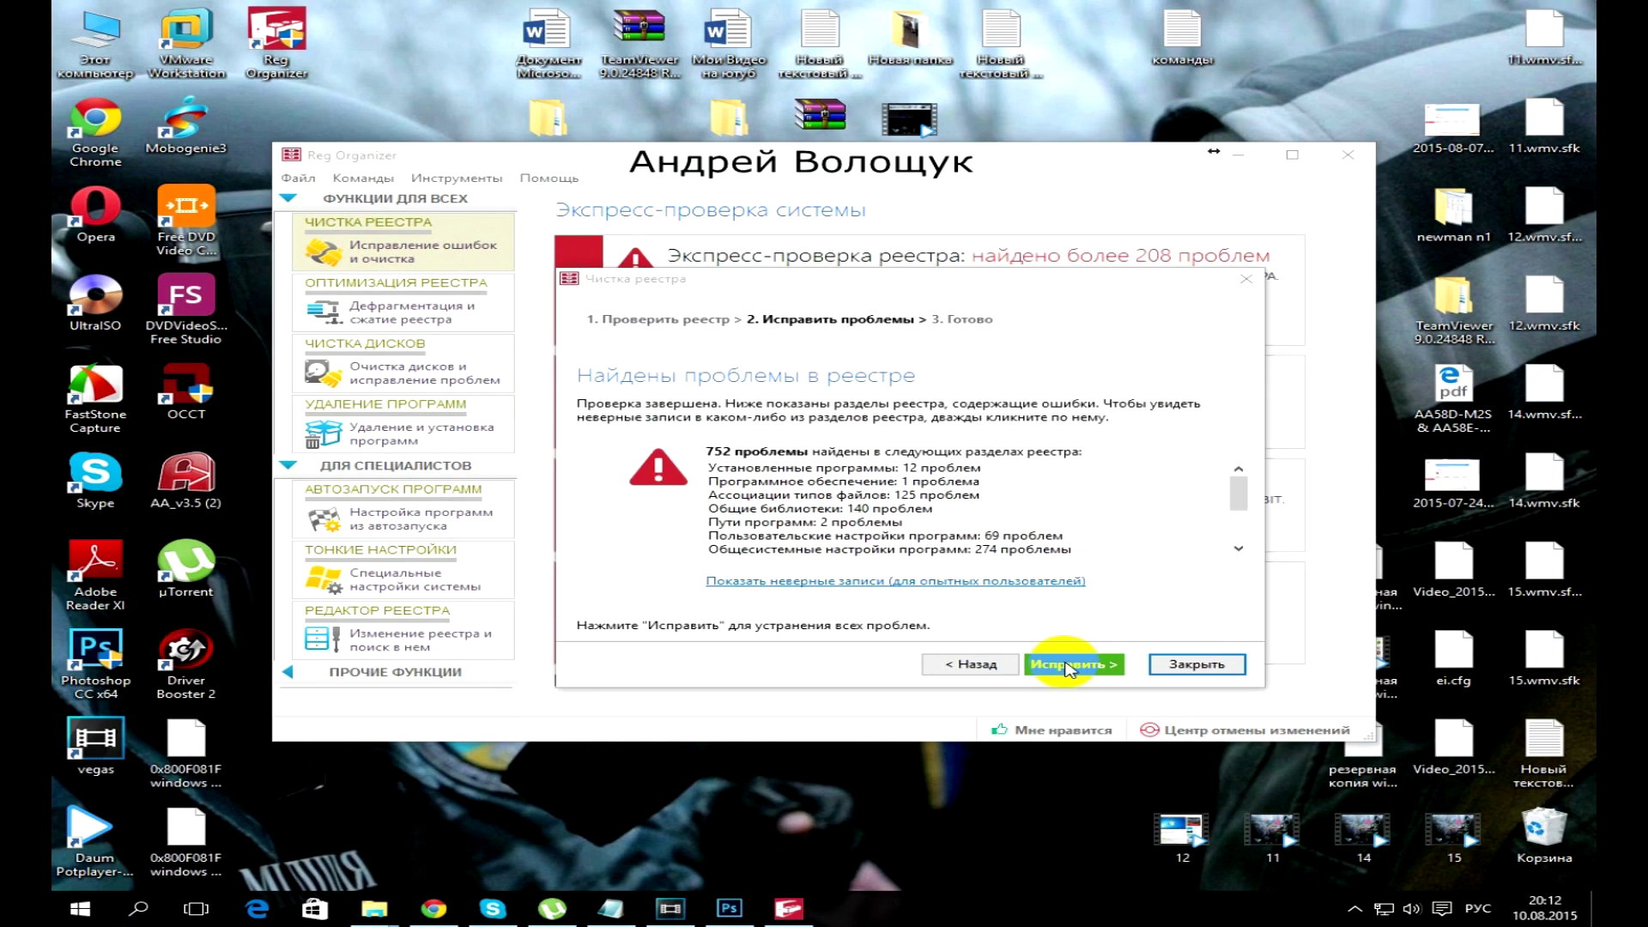
{"action": "left_click", "coordinate": [1069, 668]}
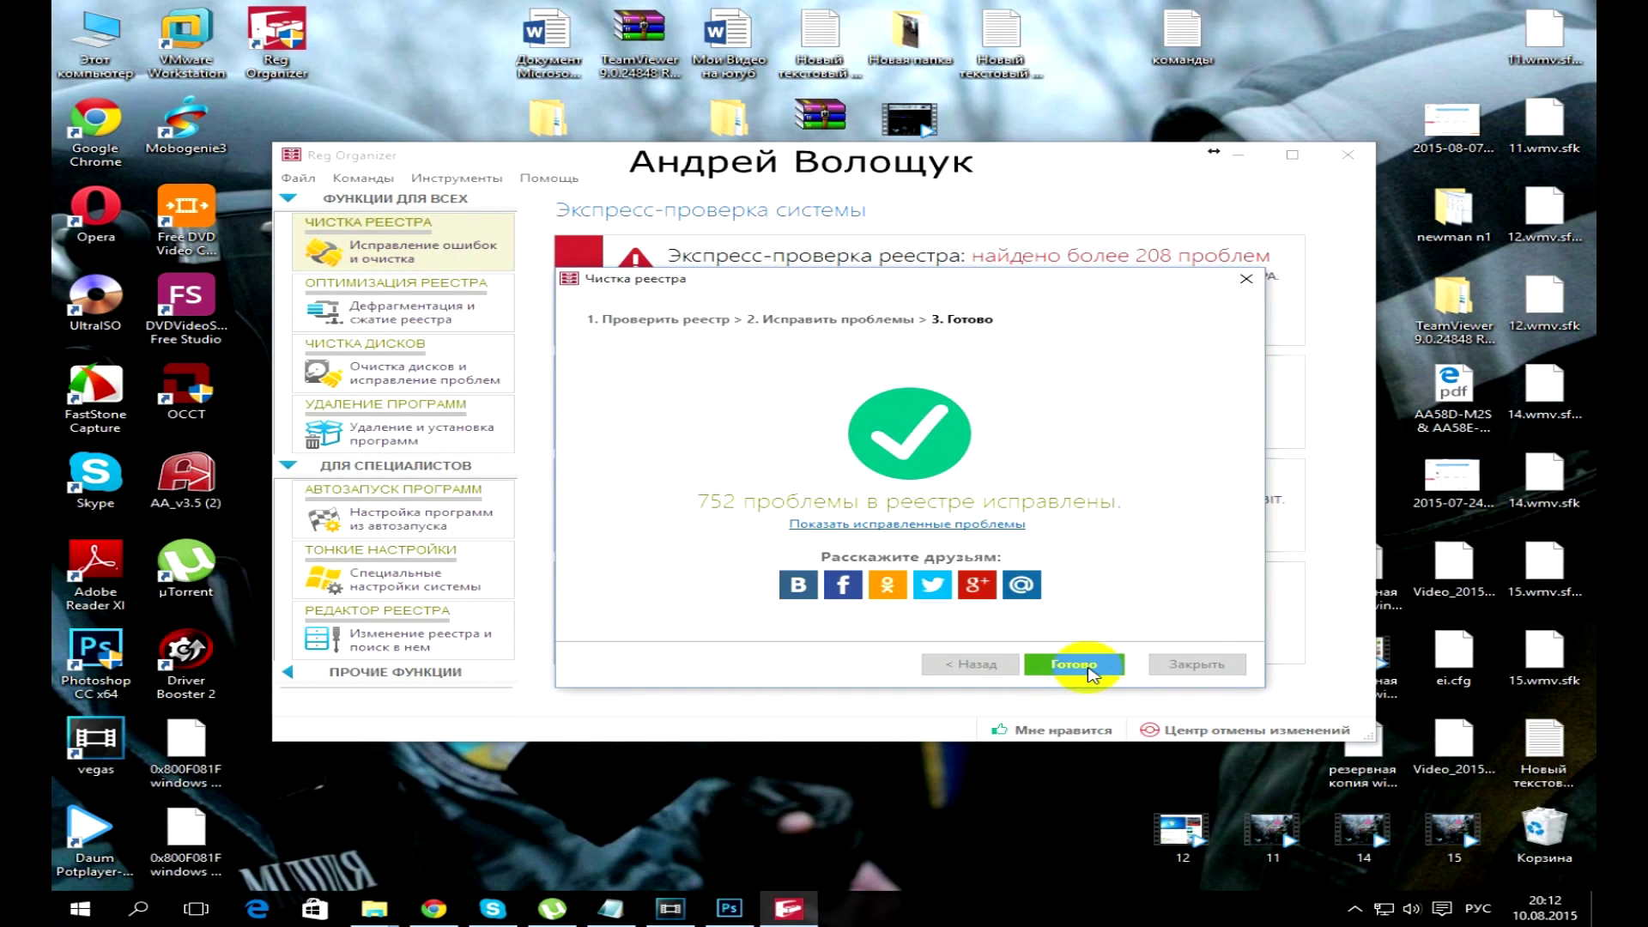
{"action": "left_click", "coordinate": [1089, 666]}
- Delay the two Driver Booster startup programs and return to the express system check
{"action": "left_click", "coordinate": [744, 498]}
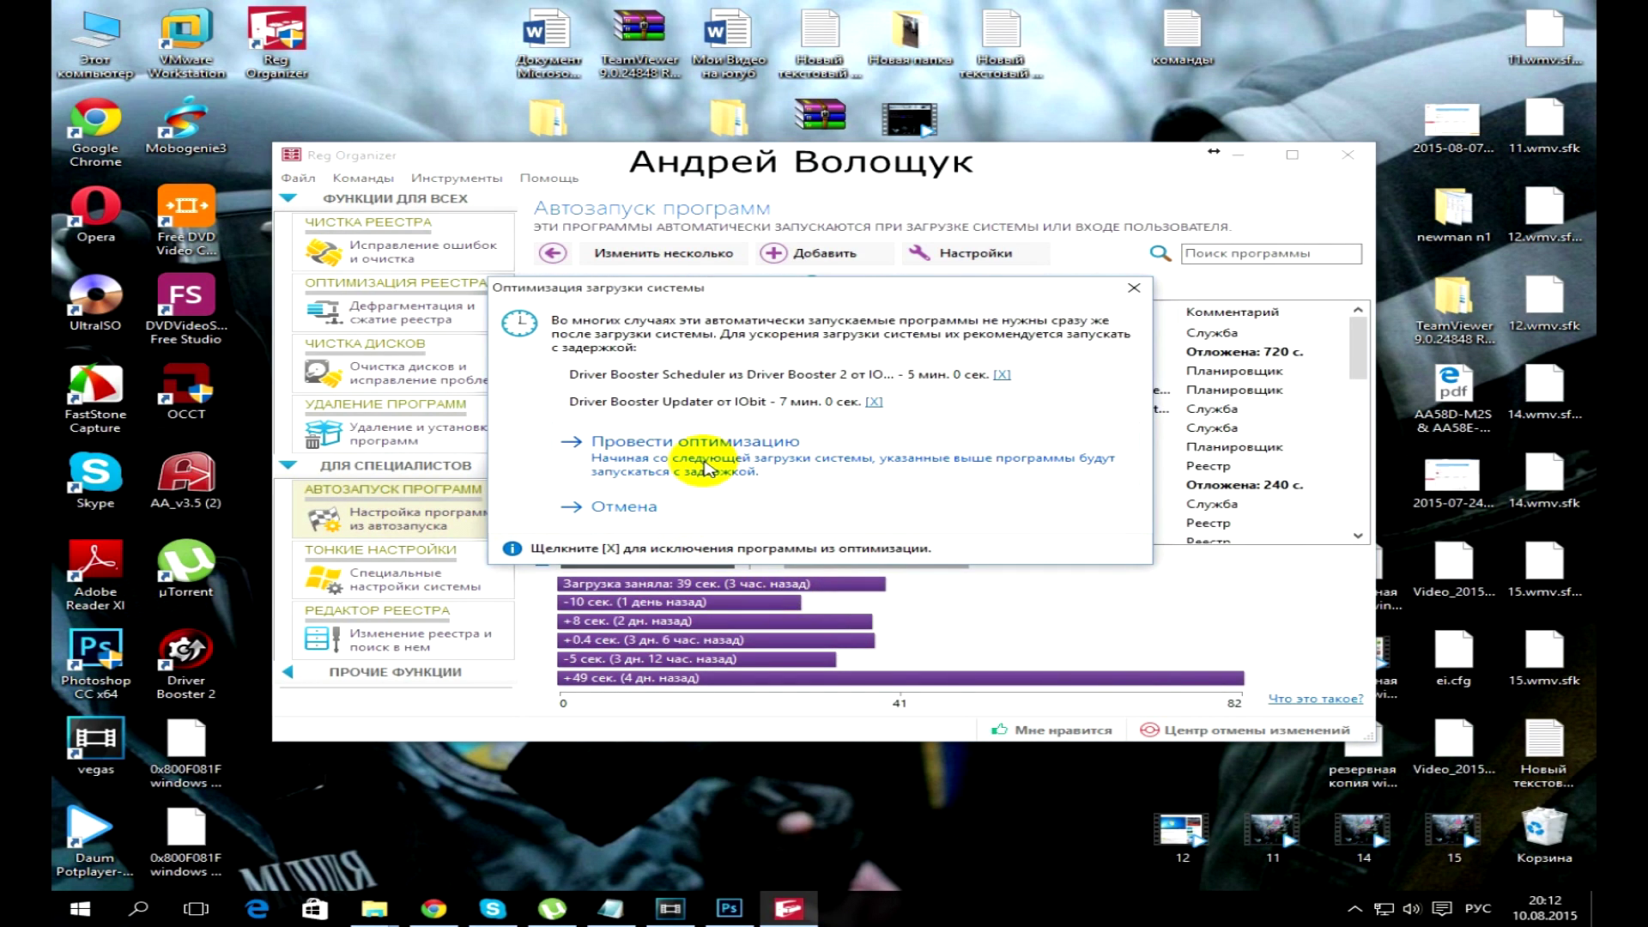
{"action": "left_click", "coordinate": [692, 453]}
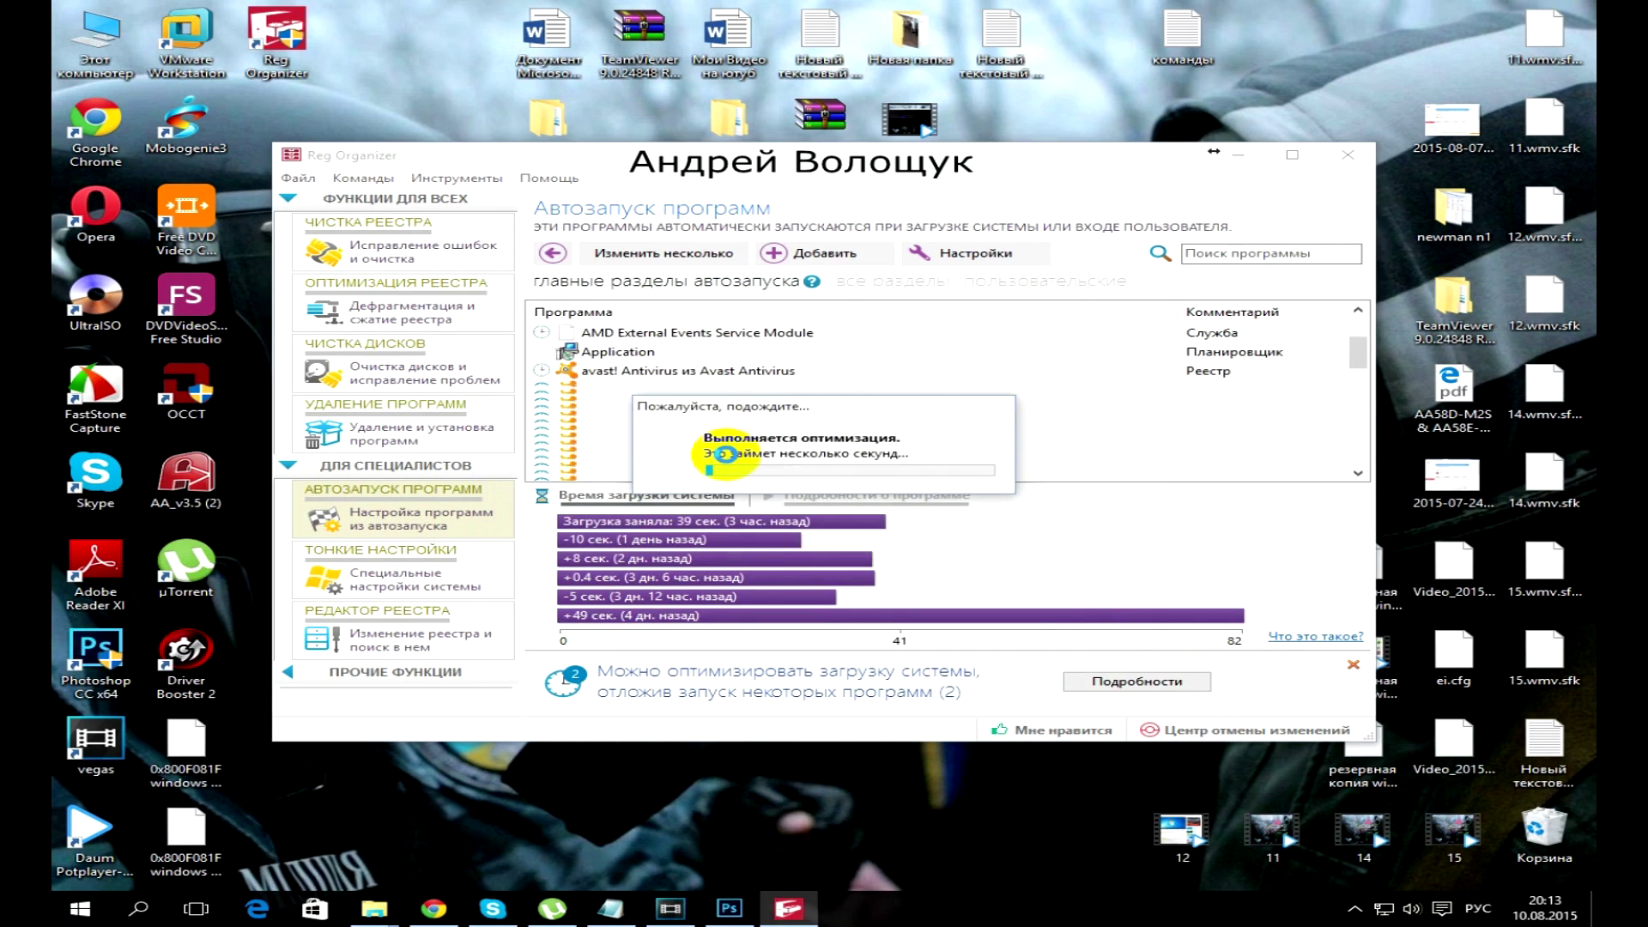
{"action": "left_click", "coordinate": [1092, 515]}
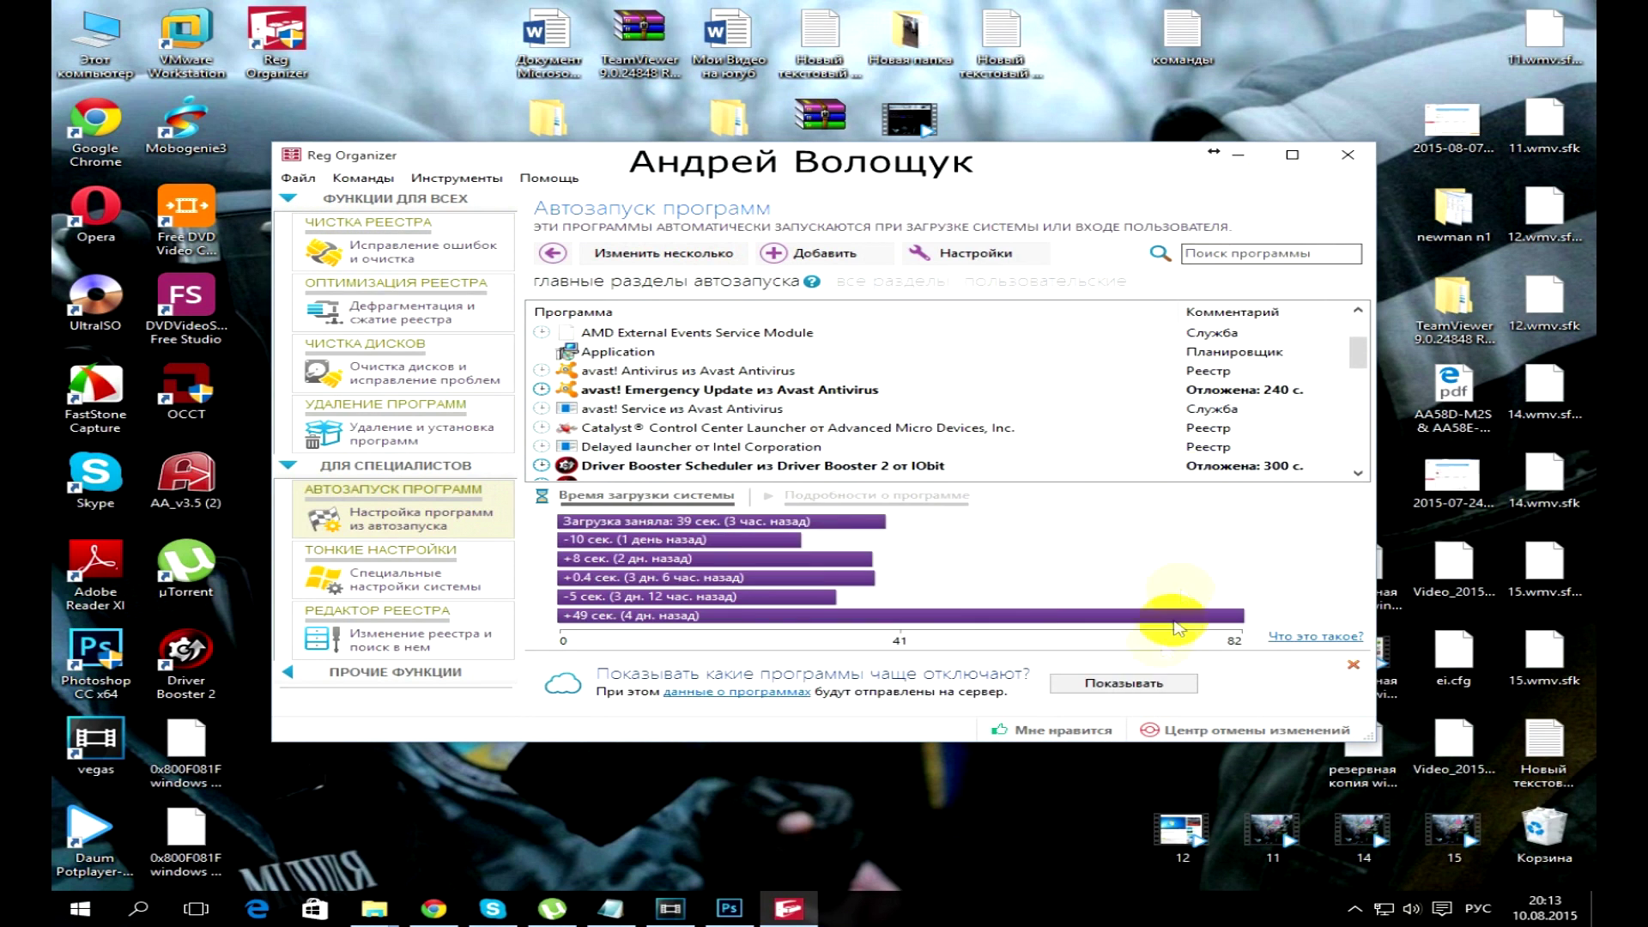
{"action": "left_click", "coordinate": [364, 203]}
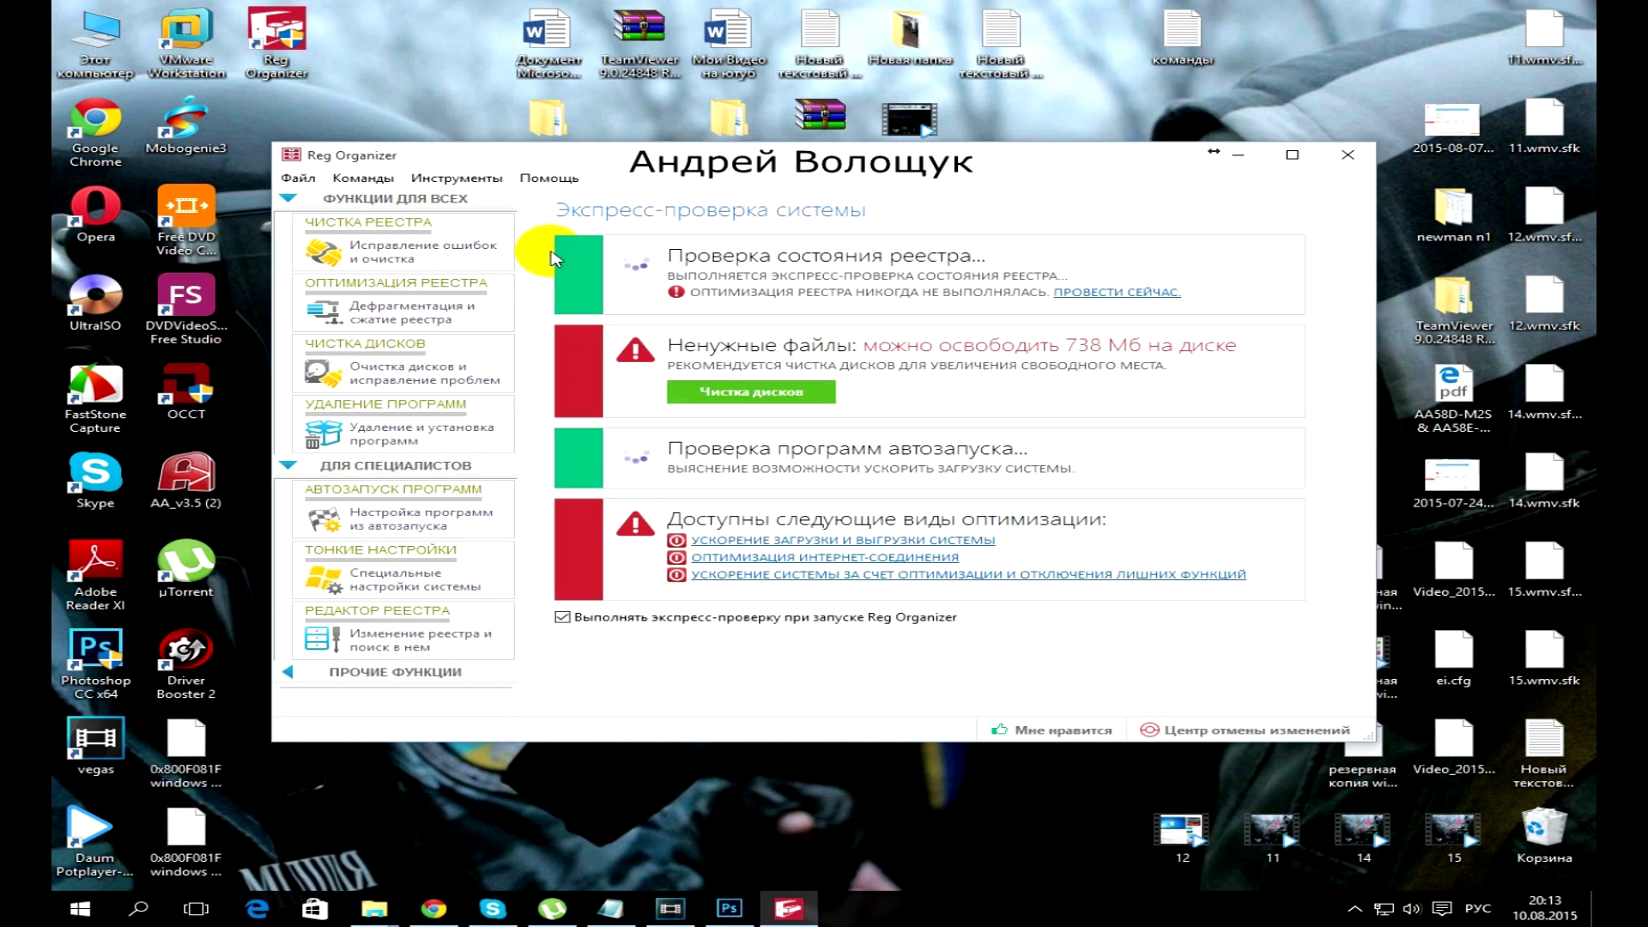
- Scan the disk with Reg Organizer's Чистка дисков and delete the junk files it found
{"action": "left_click", "coordinate": [777, 393]}
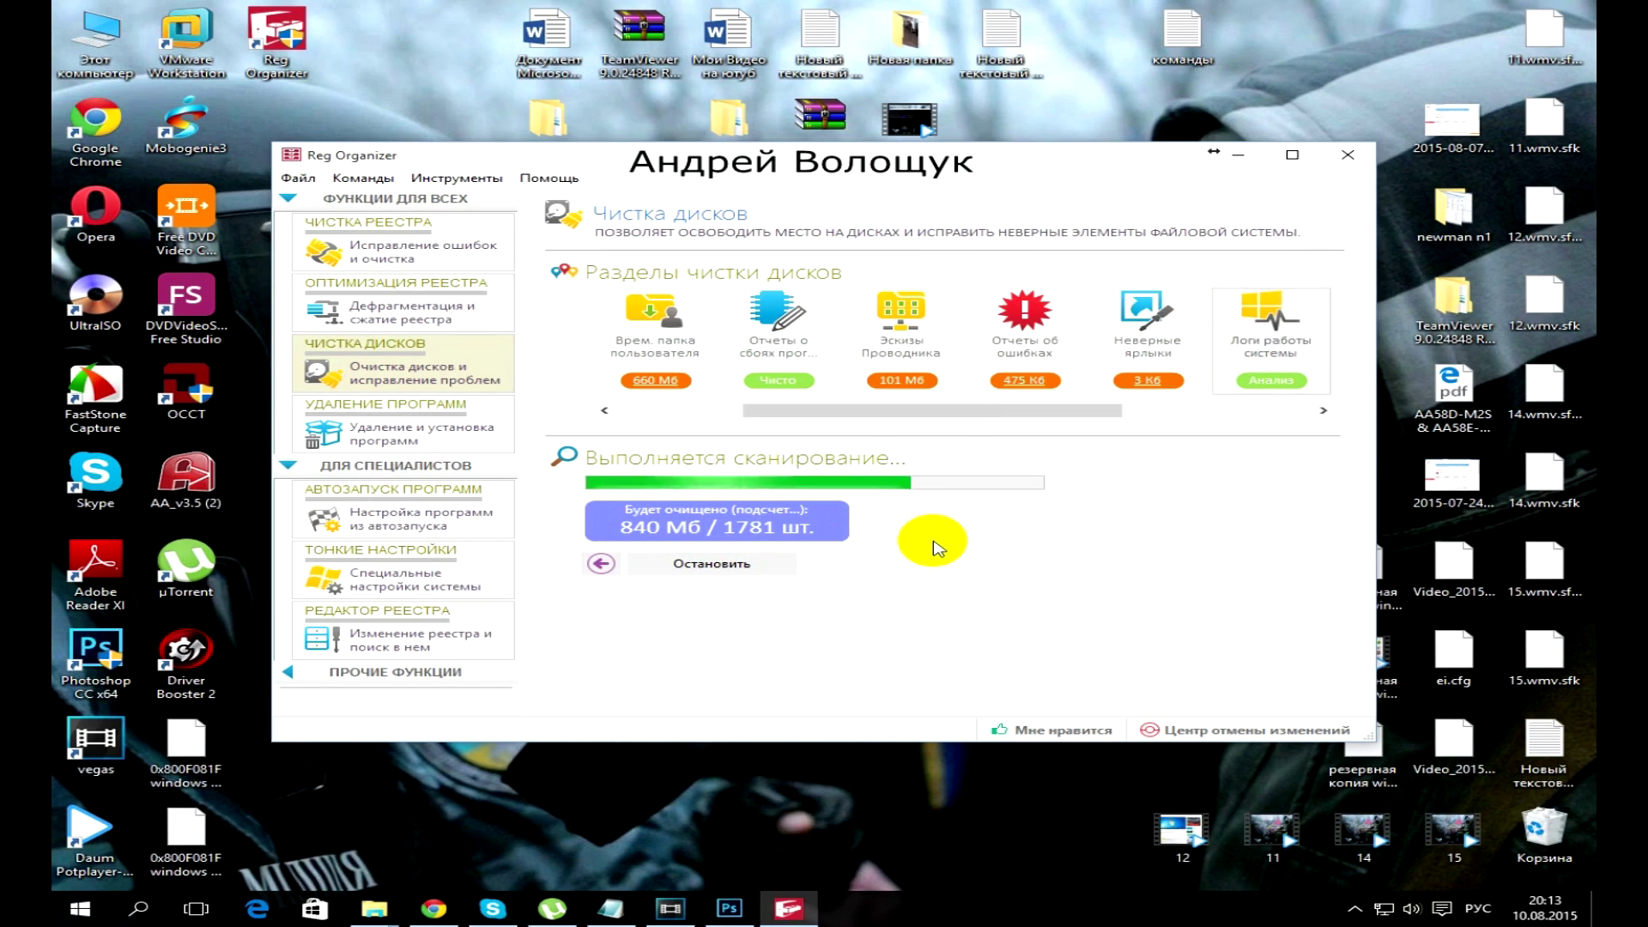
{"action": "left_click", "coordinate": [744, 546]}
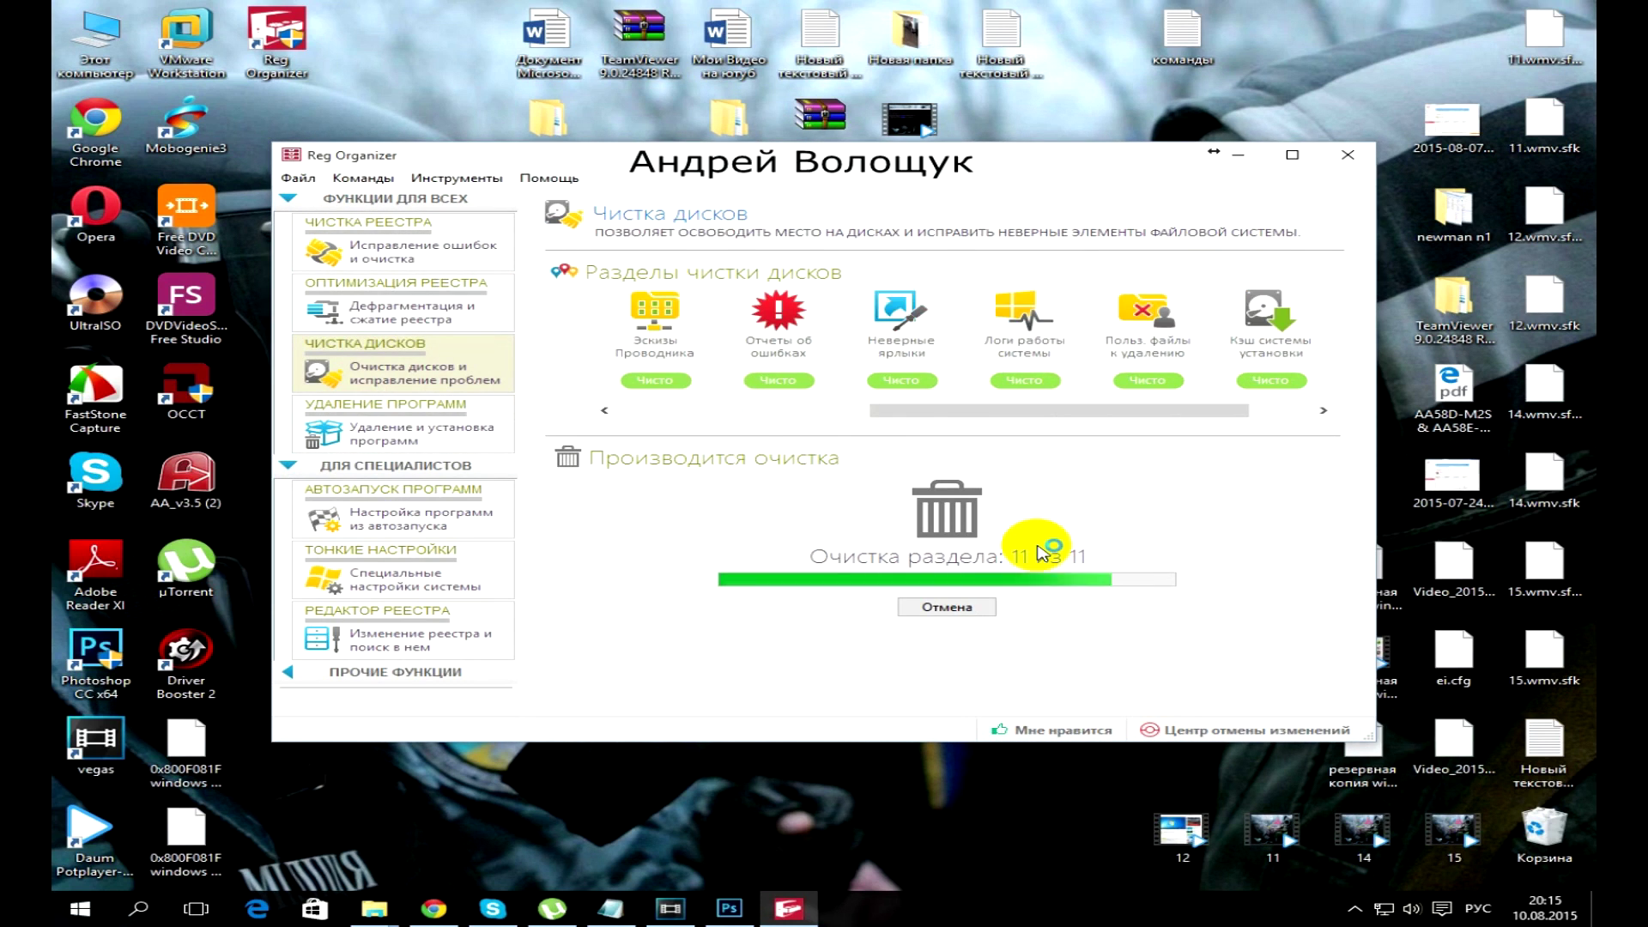
{"action": "left_click", "coordinate": [987, 549]}
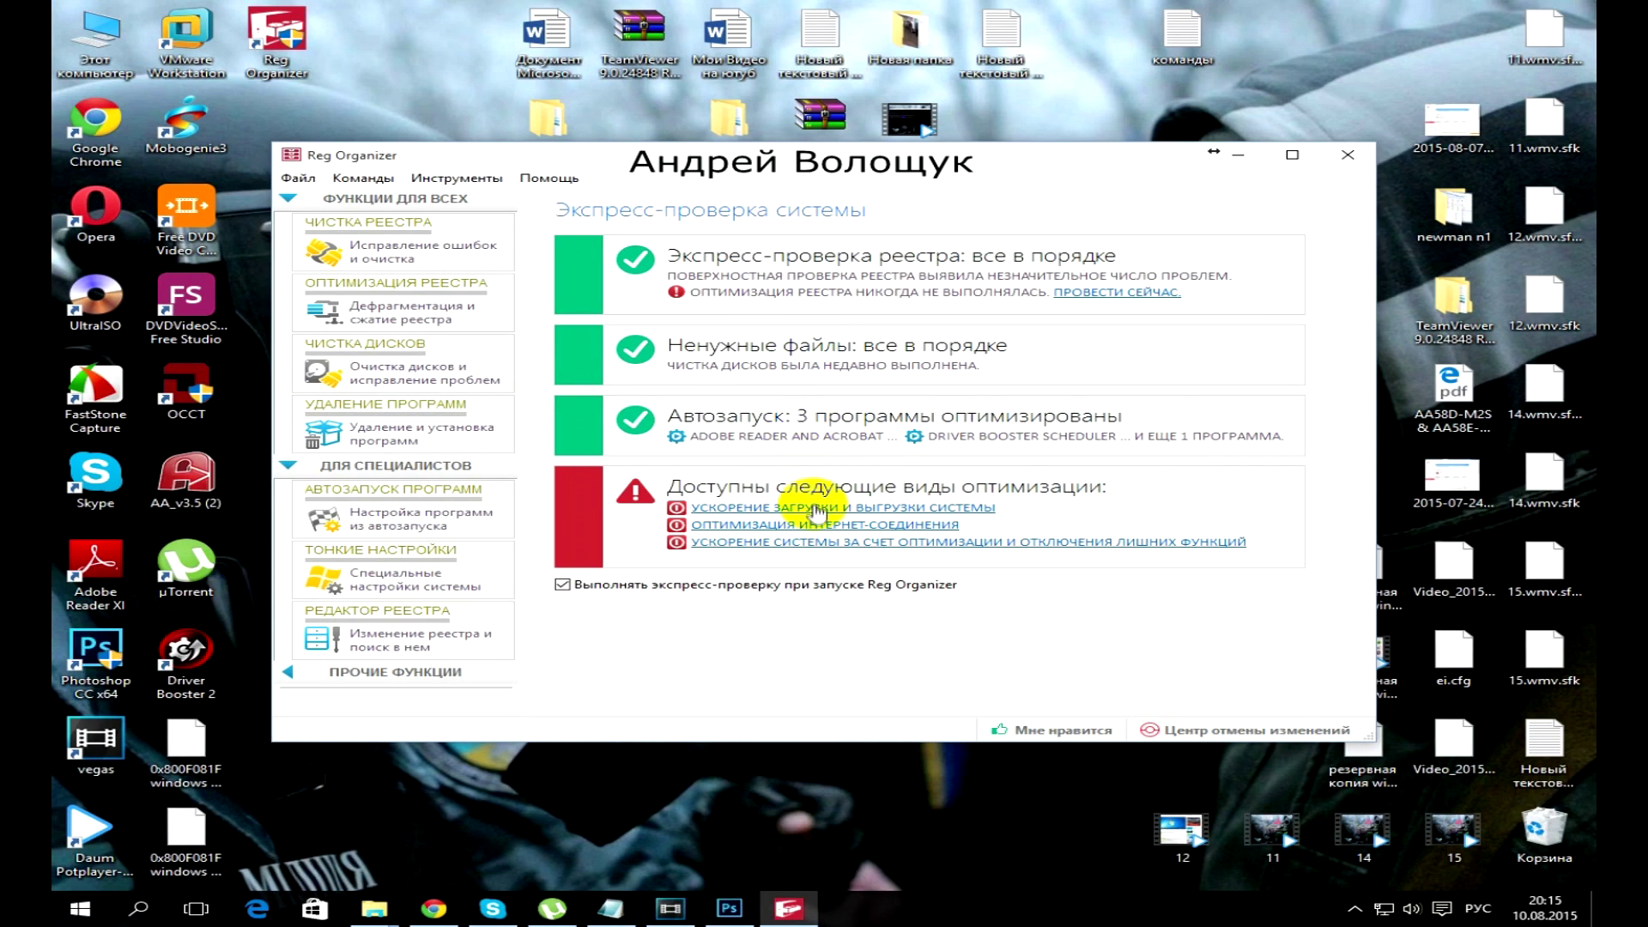
- Enable the startup/shutdown, internet connection and system speed-up groups, postponing reboots, then close Reg Organizer
{"action": "left_click", "coordinate": [818, 515]}
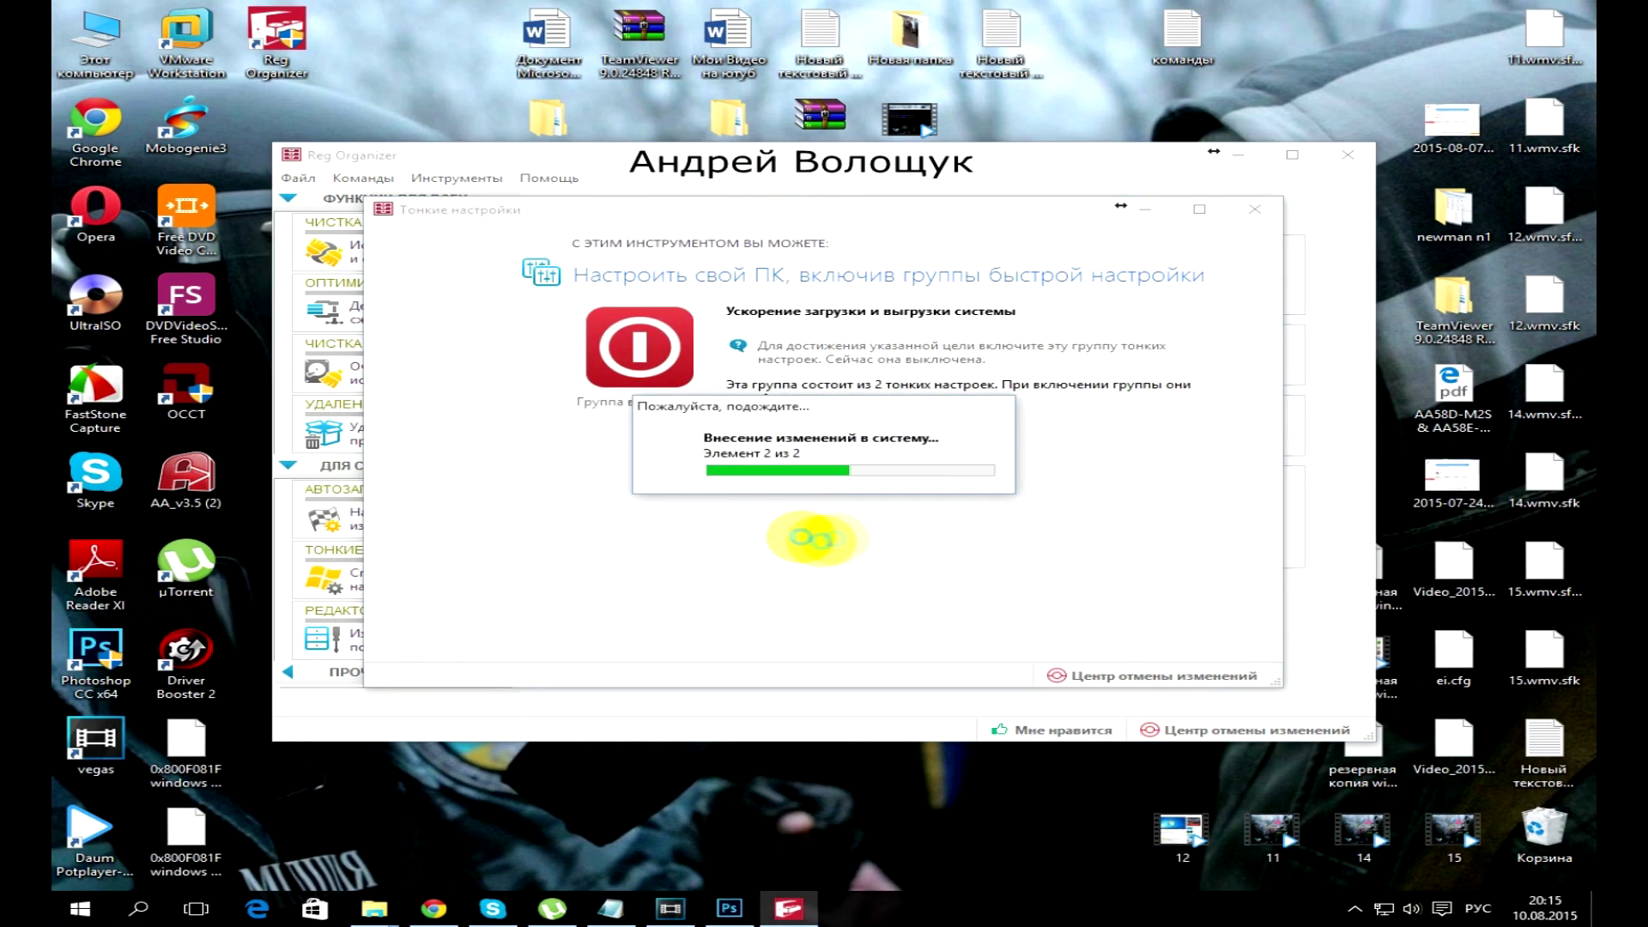
{"action": "left_click", "coordinate": [980, 452]}
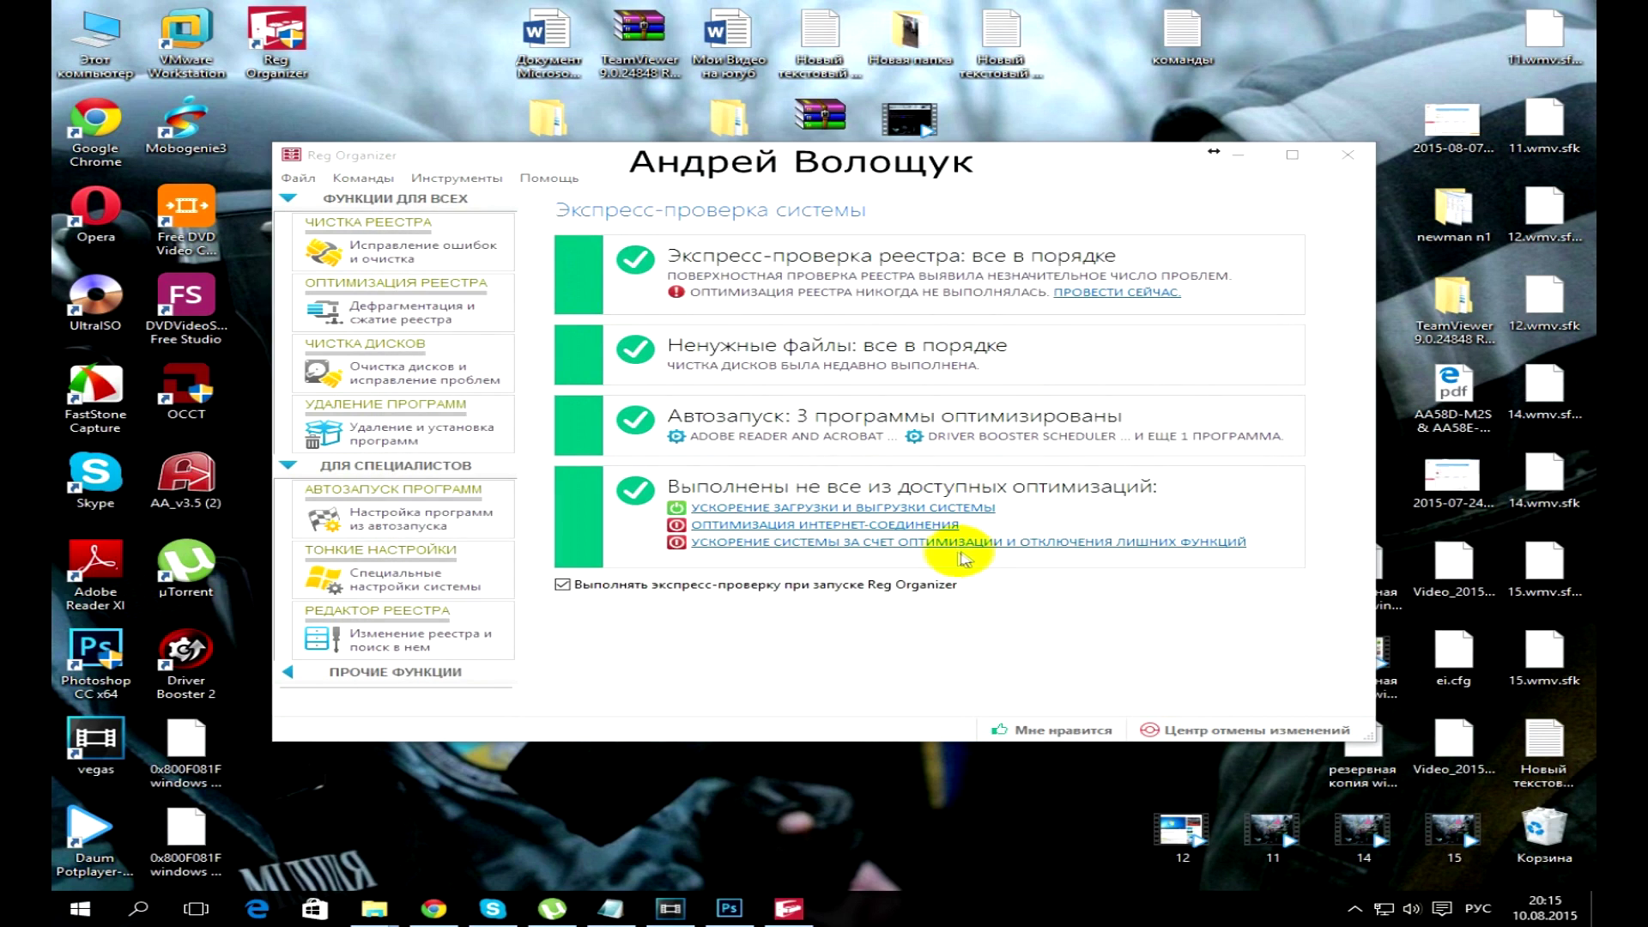
{"action": "left_click", "coordinate": [807, 524]}
{"action": "left_click", "coordinate": [798, 434]}
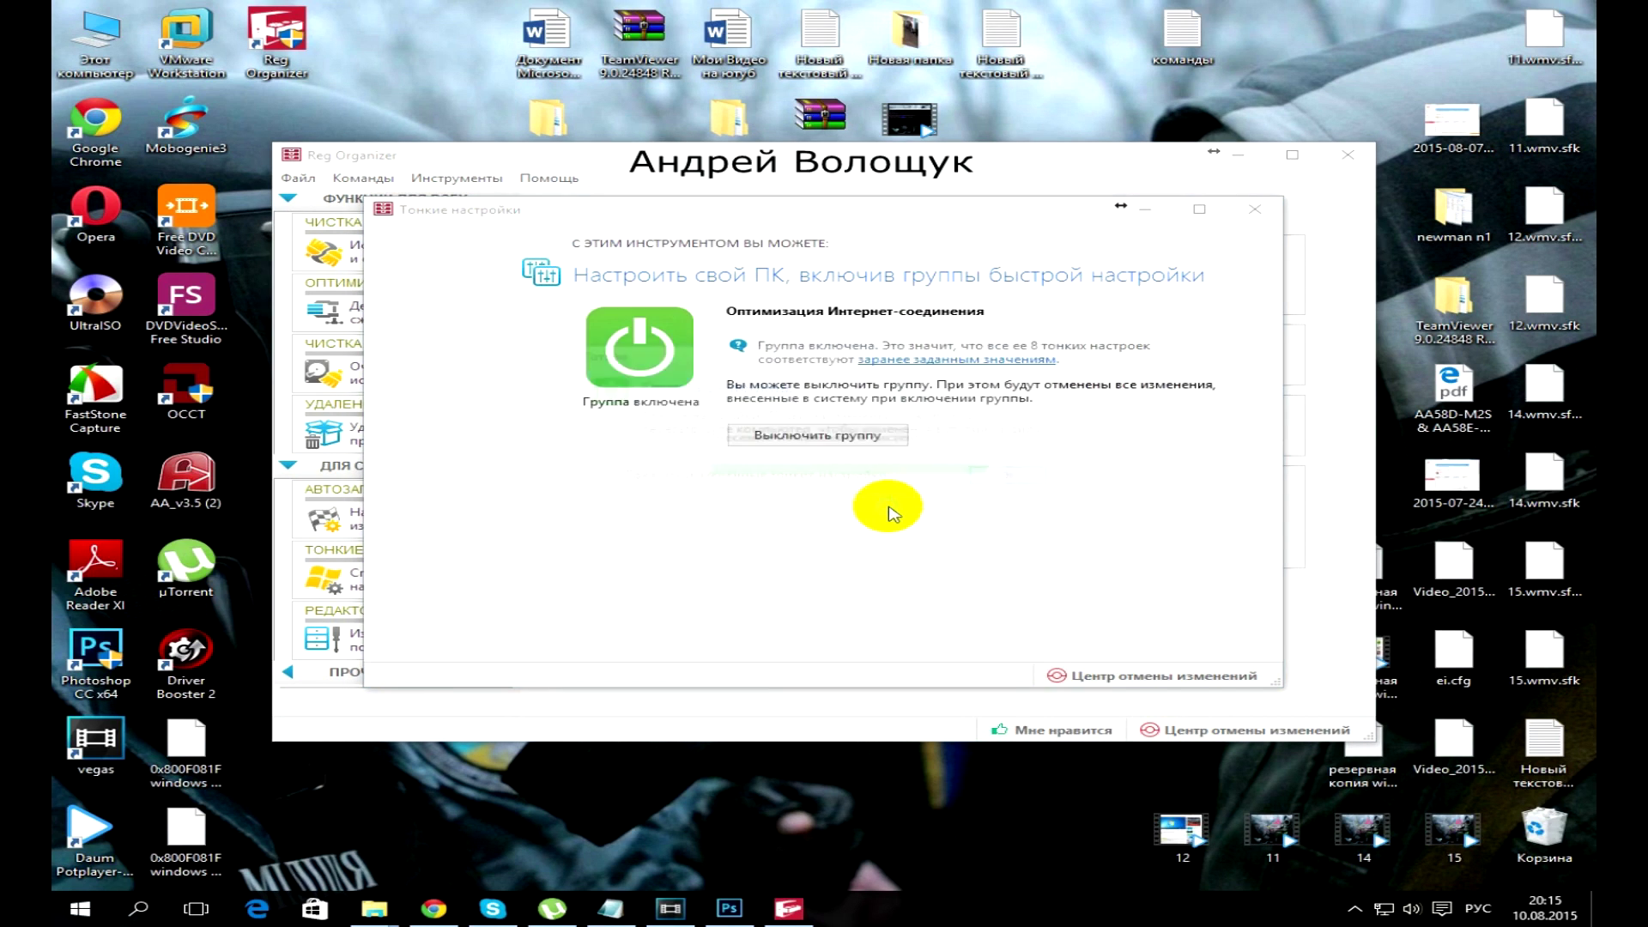
{"action": "left_click", "coordinate": [981, 451]}
{"action": "left_click", "coordinate": [784, 446]}
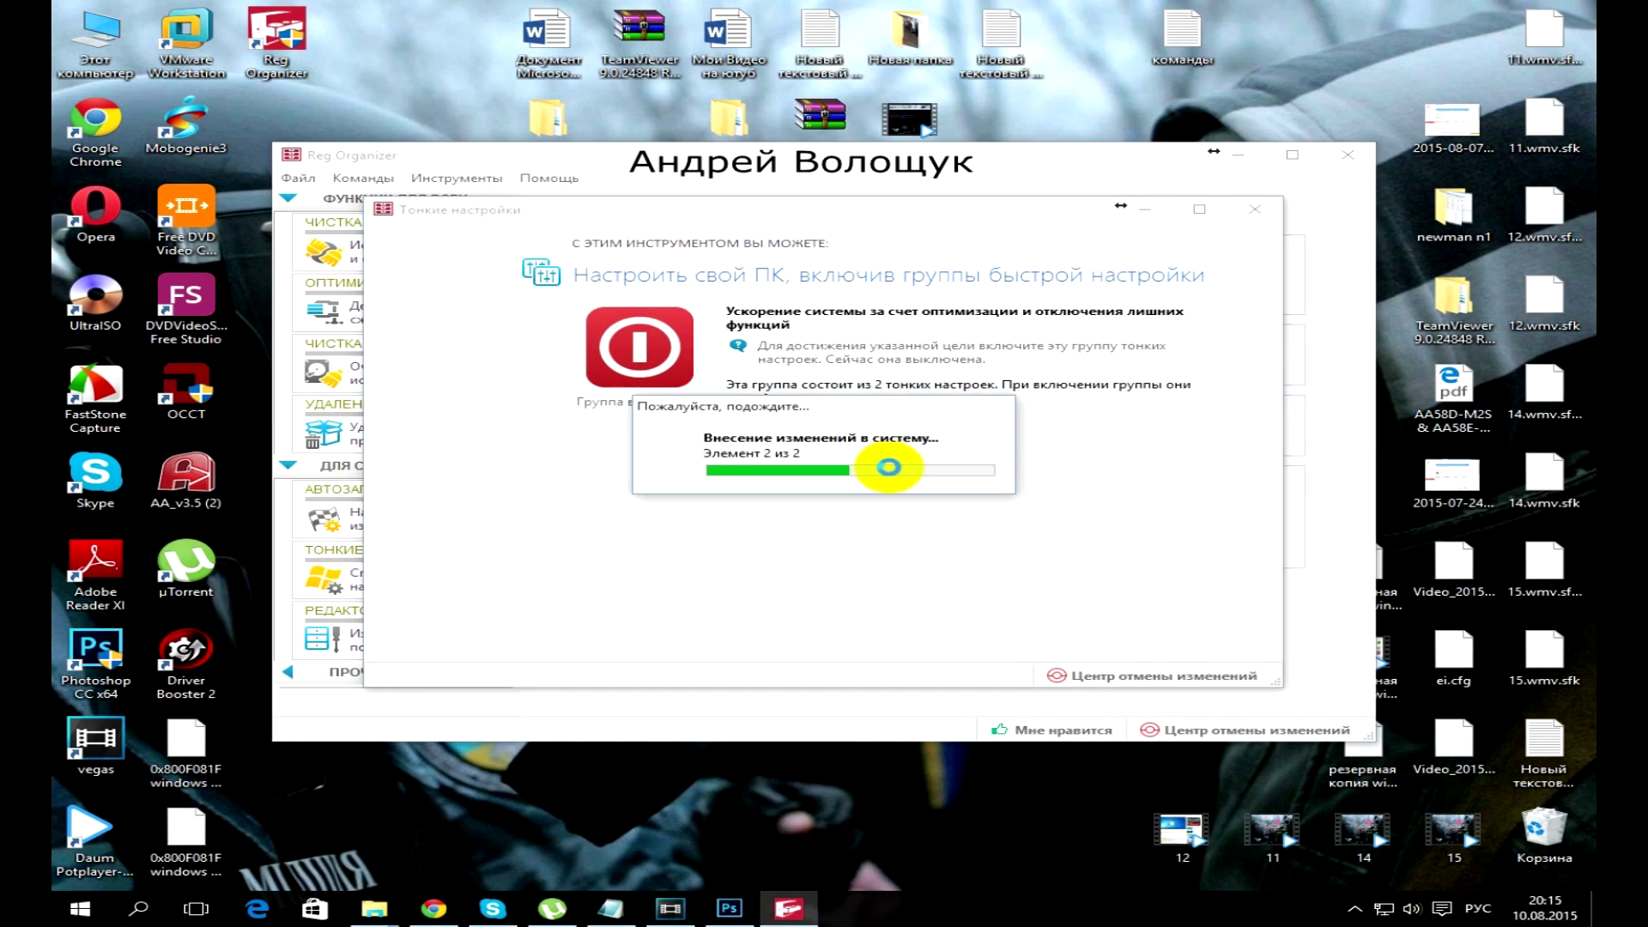
{"action": "left_click", "coordinate": [981, 452]}
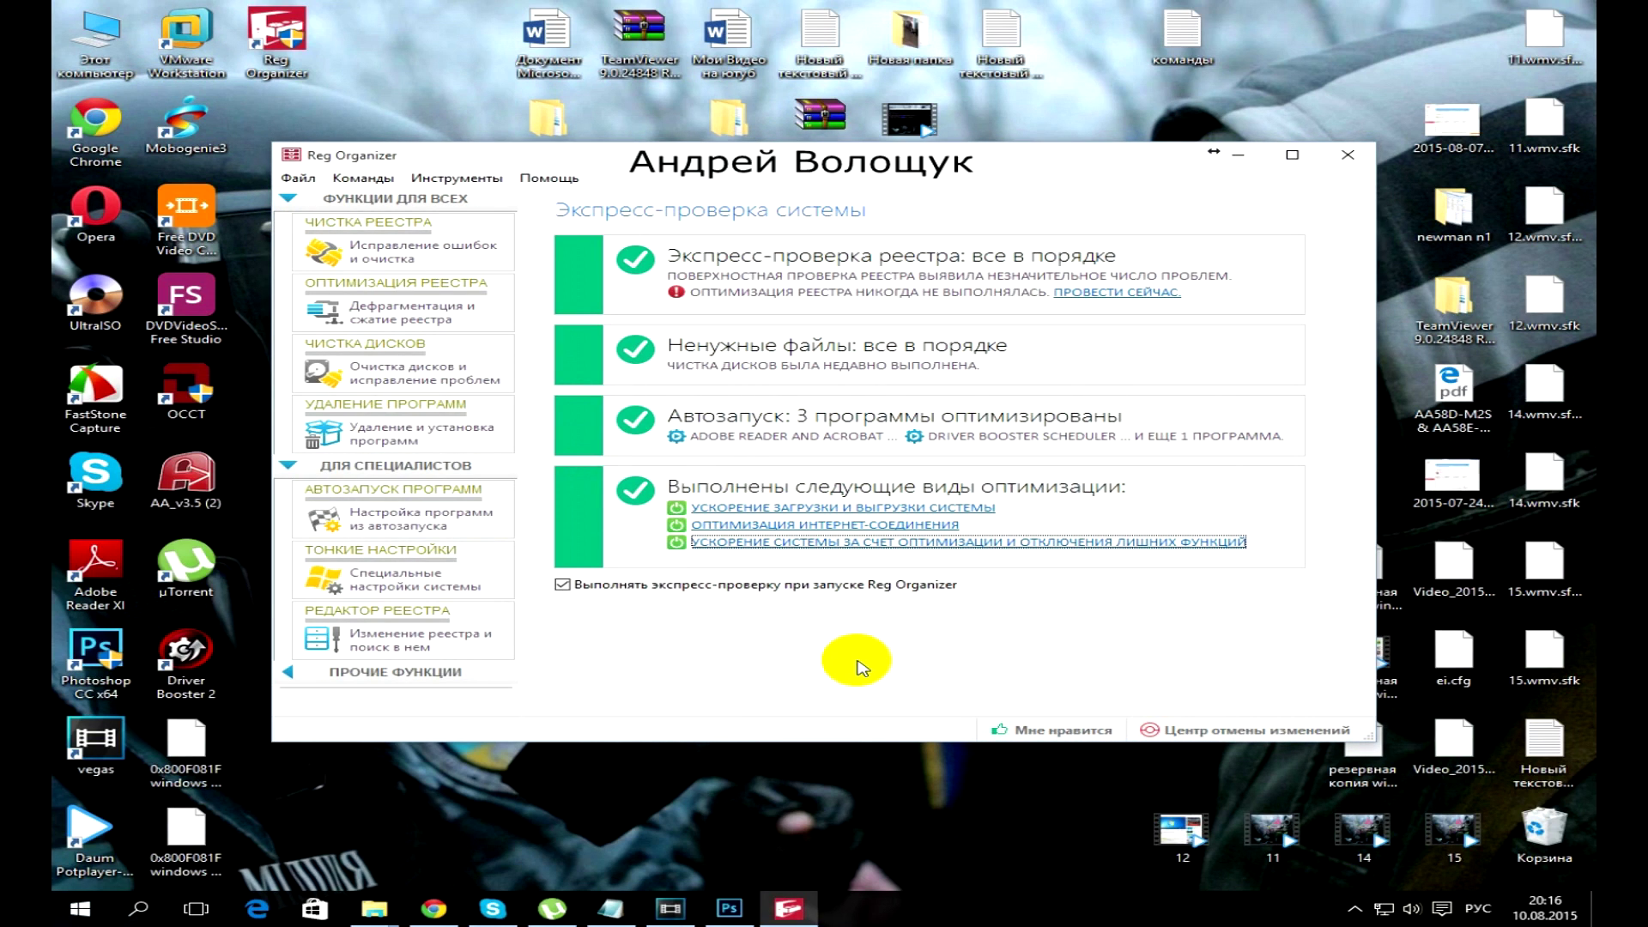
{"action": "left_click", "coordinate": [1346, 158]}
{"action": "left_click", "coordinate": [434, 909]}
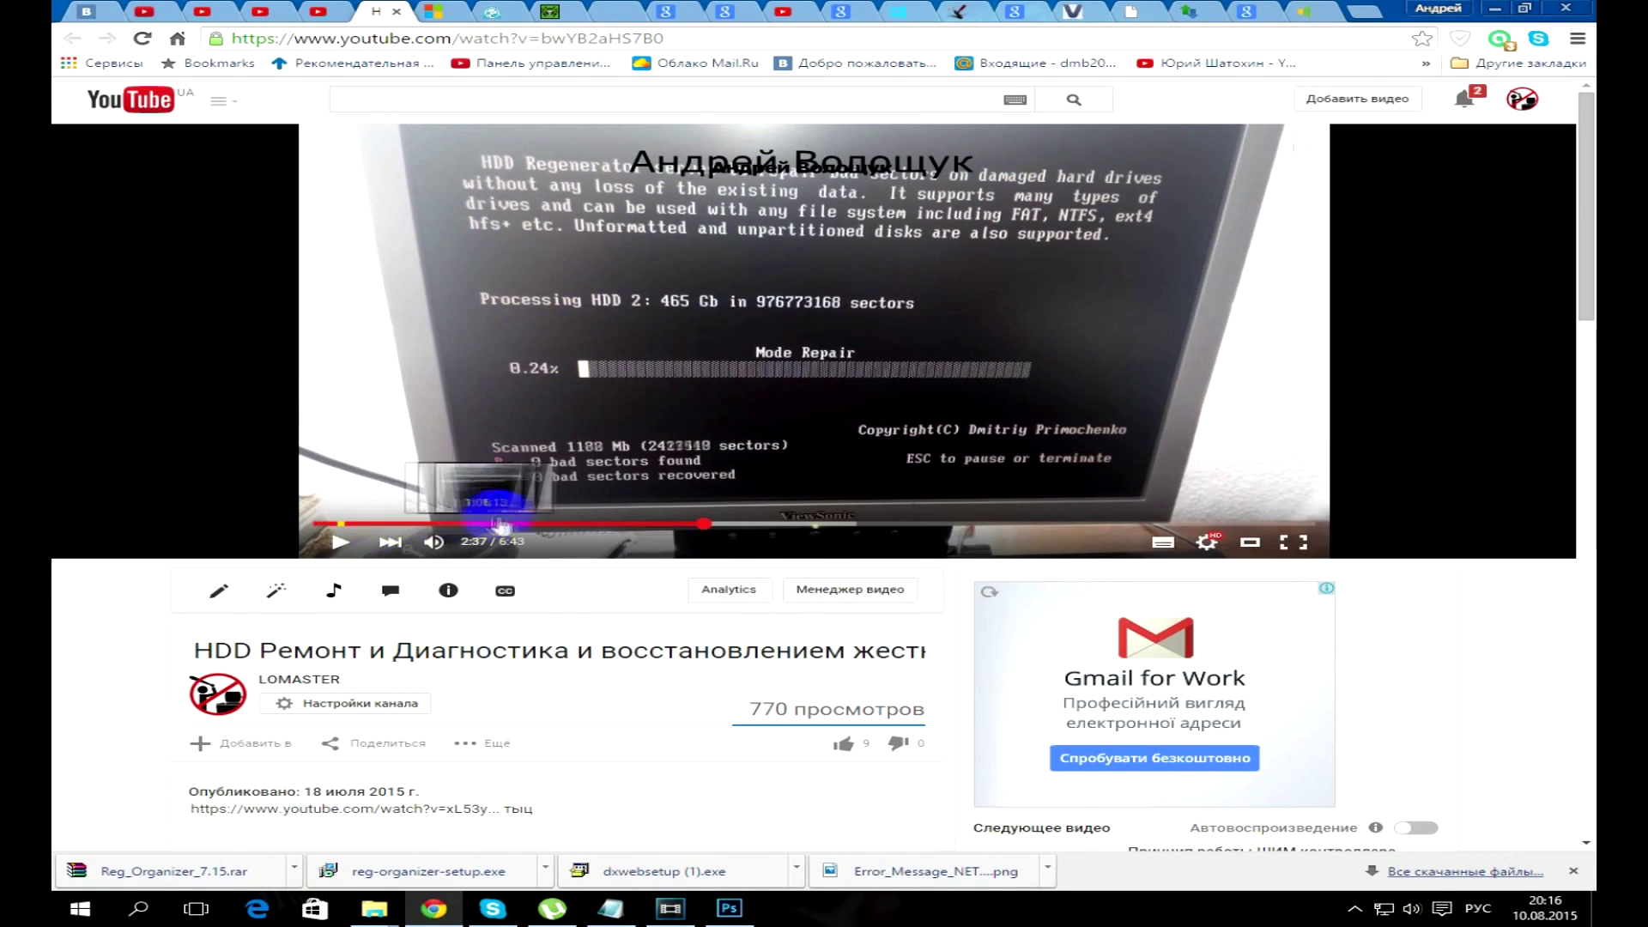
- Move through the Chrome tabs, ending on the 'Как создать резервную копию windows 10' video
{"action": "left_click", "coordinate": [317, 11]}
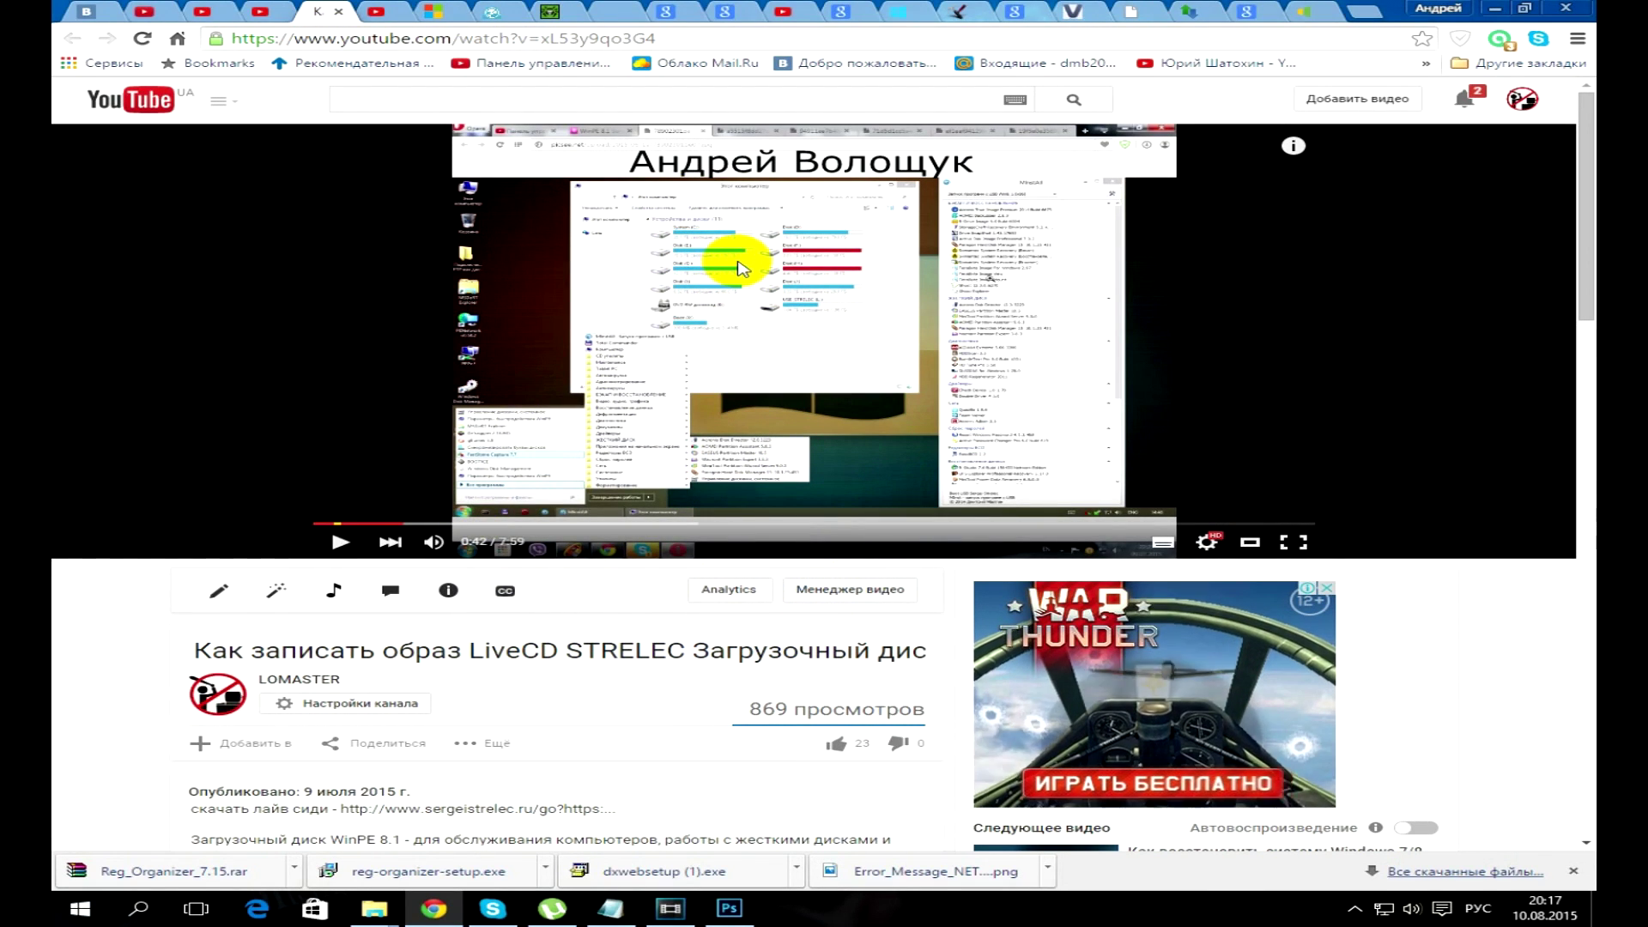
{"action": "key", "text": "ctrl+Tab"}
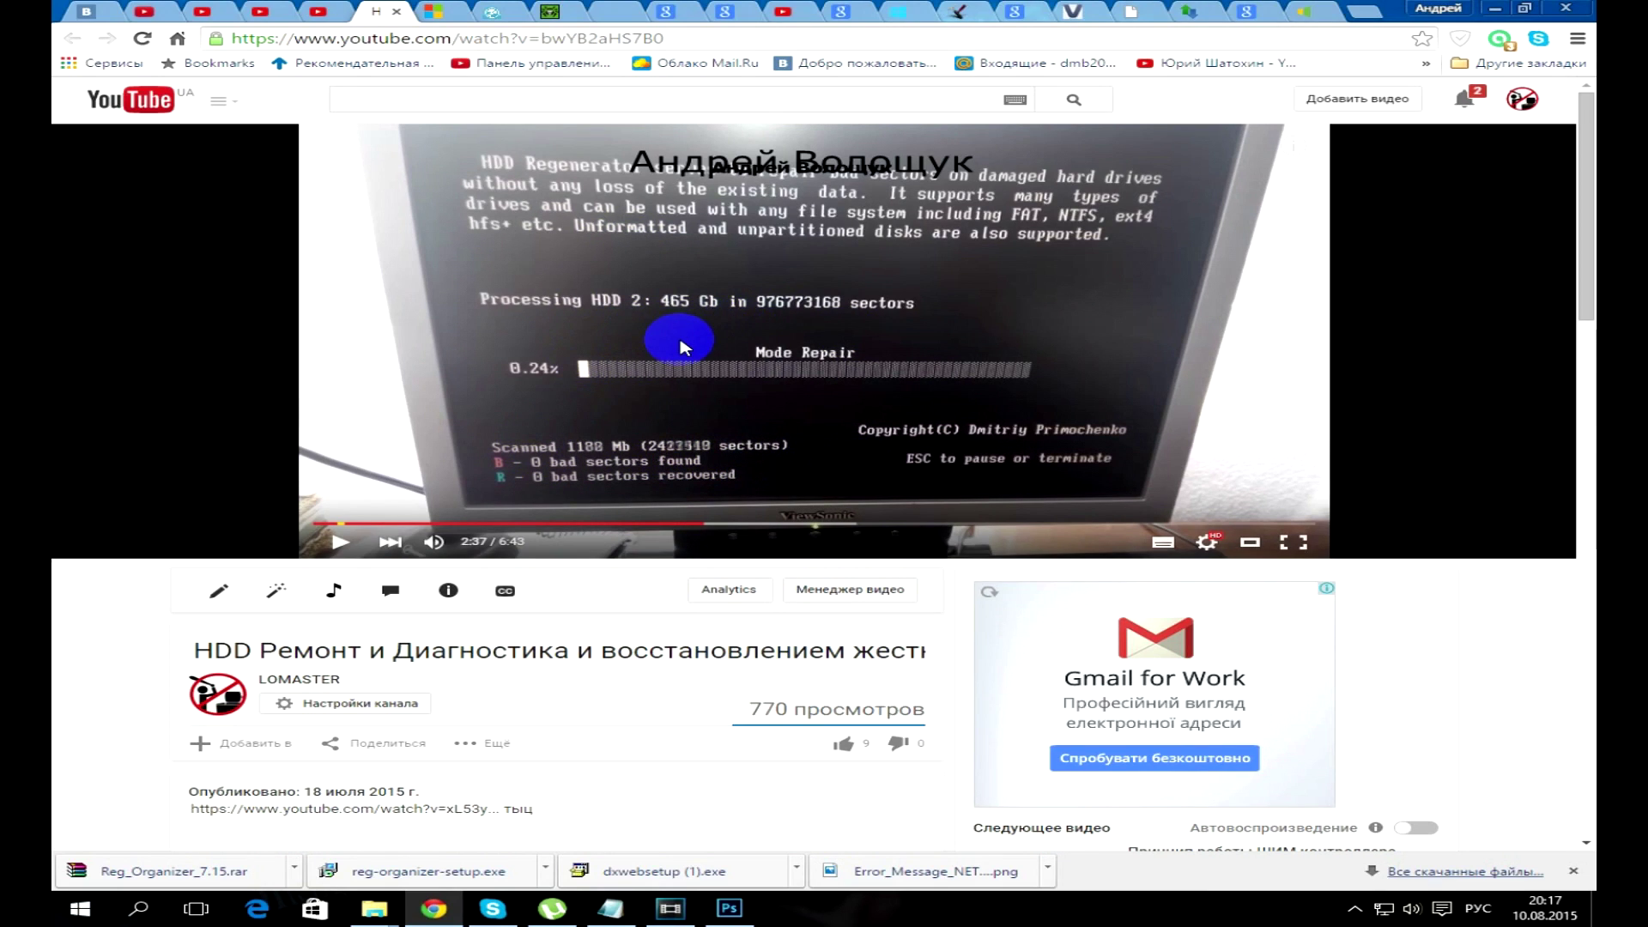
{"action": "left_click", "coordinate": [219, 12]}
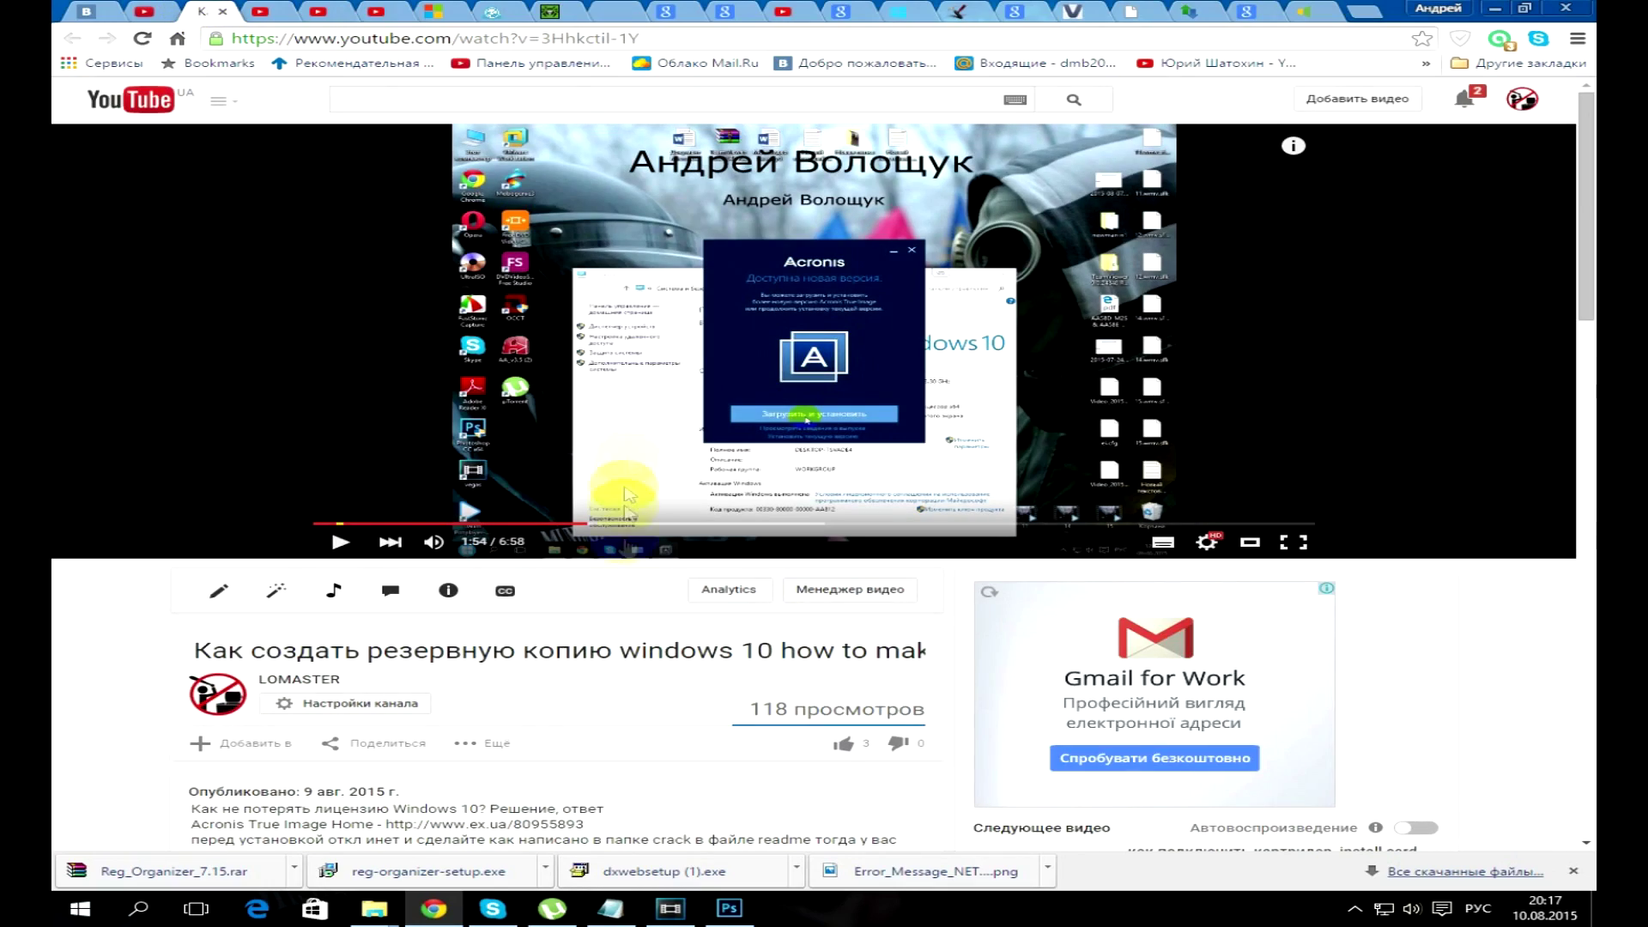